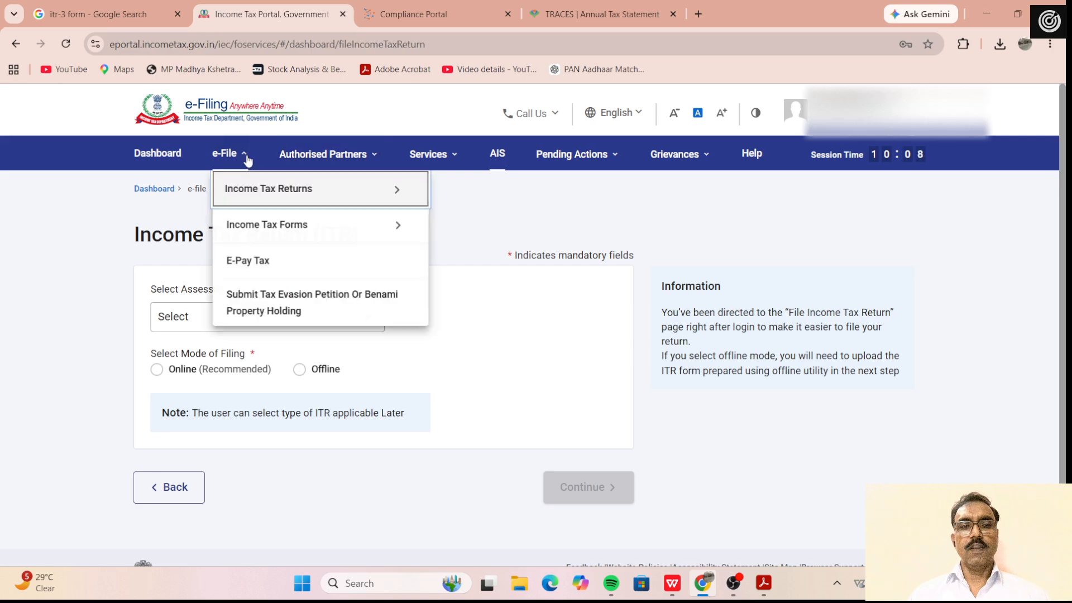
Step: Review the deductor's transactions in Part I of the annual tax statement, and consult the Taxpayer Information Summary and AIS PDFs in Adobe Acrobat
mouse_move(263, 189)
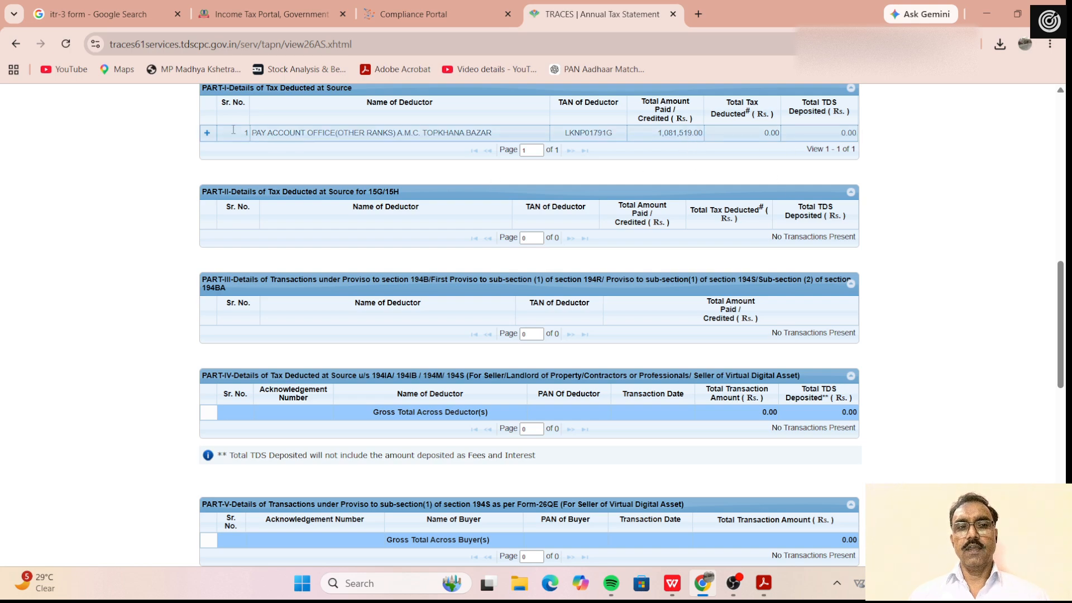
left_click(206, 133)
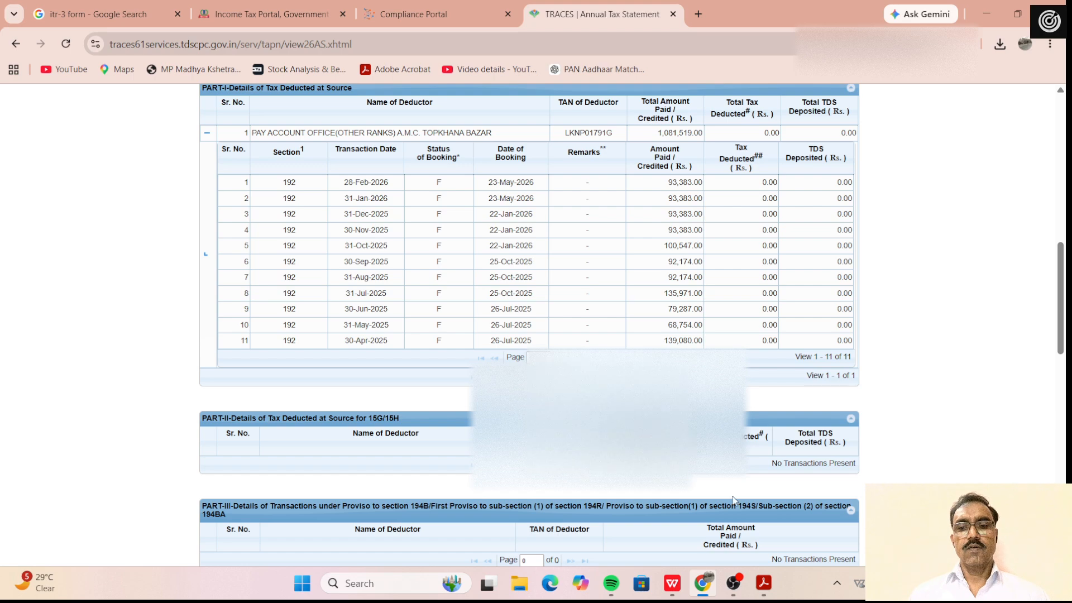
left_click(776, 585)
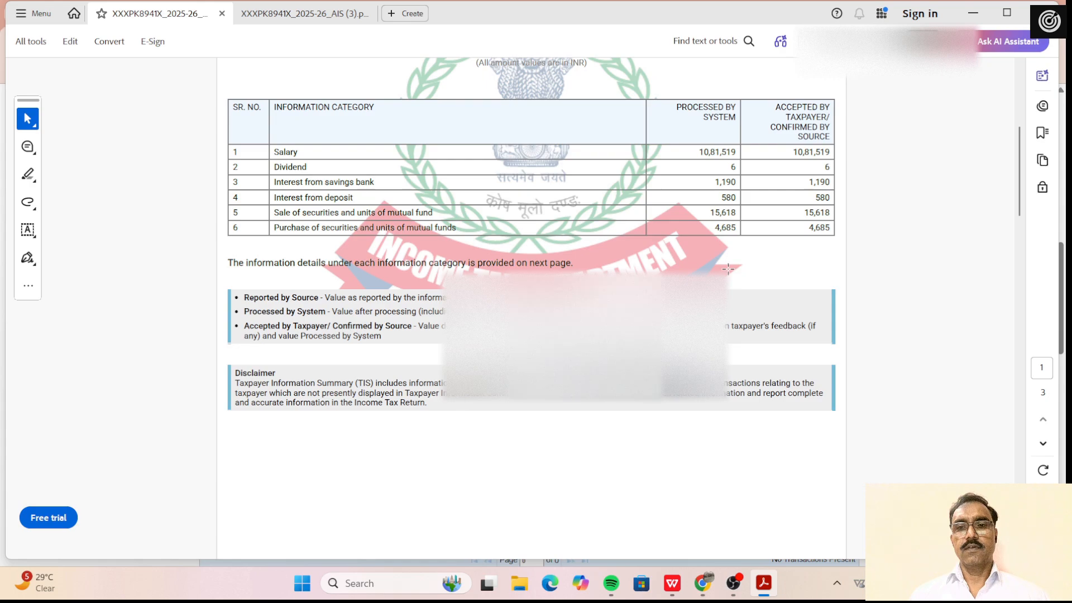
left_click(281, 11)
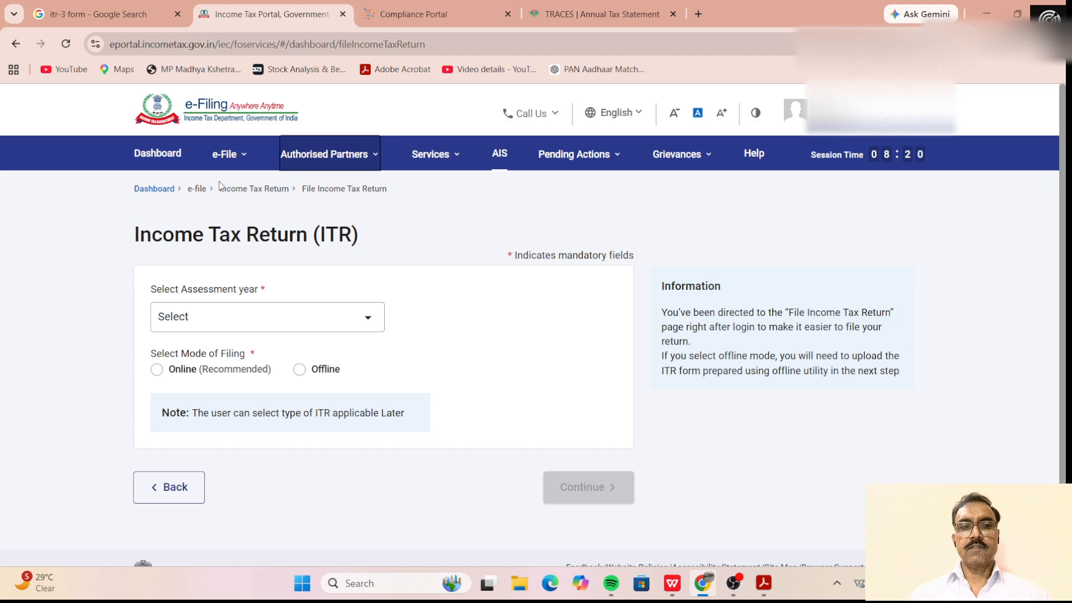
Step: Choose assessment year 2026-27 (Current A.Y.) with online filing, and start a new filing instead of resuming the saved draft
left_click(370, 319)
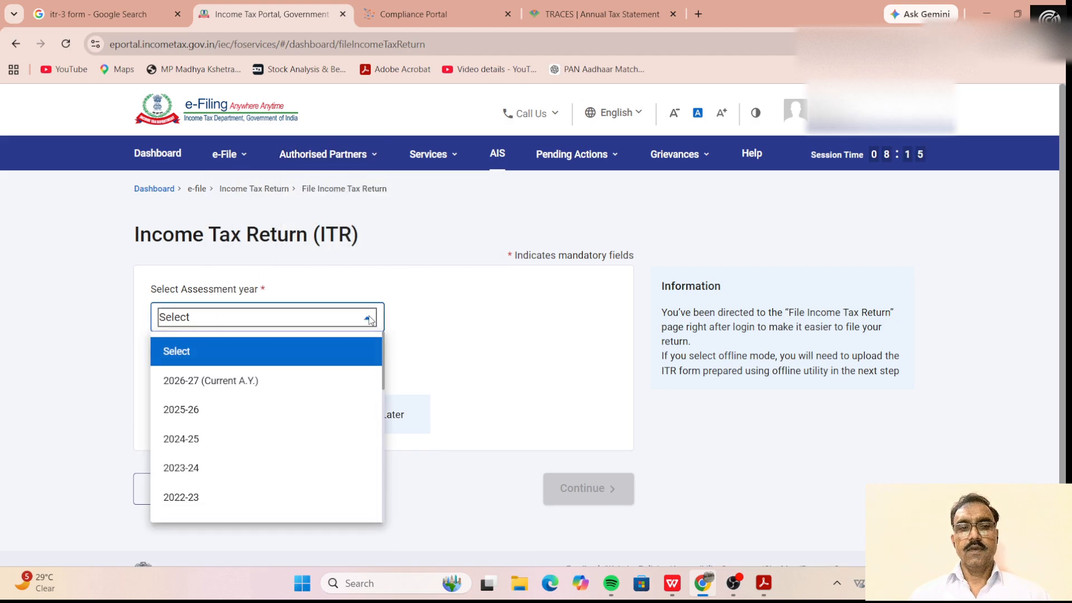
left_click(260, 379)
left_click(229, 378)
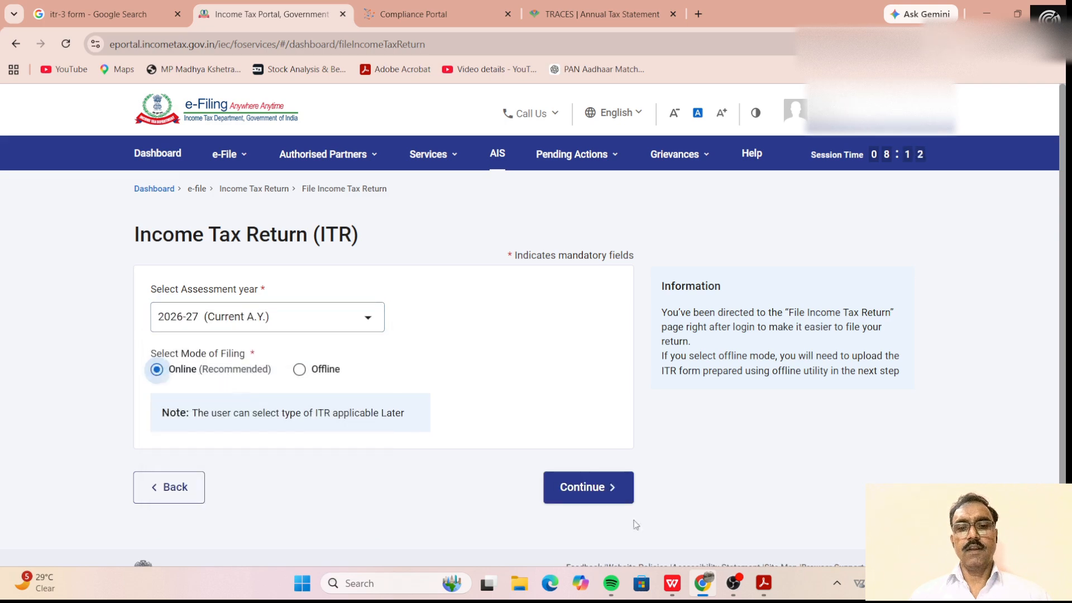
left_click(610, 497)
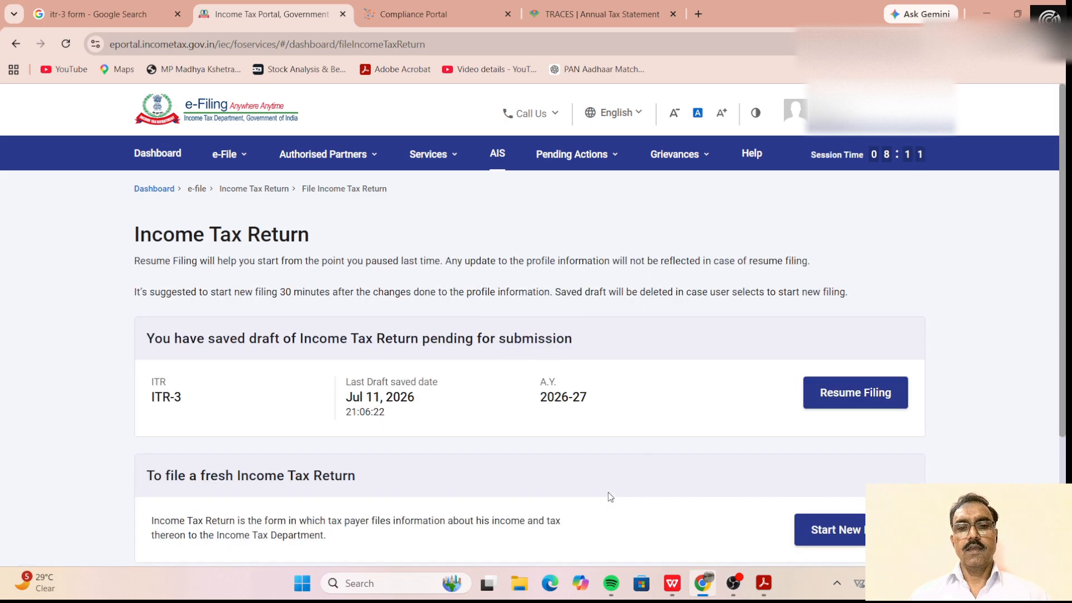
left_click(836, 531)
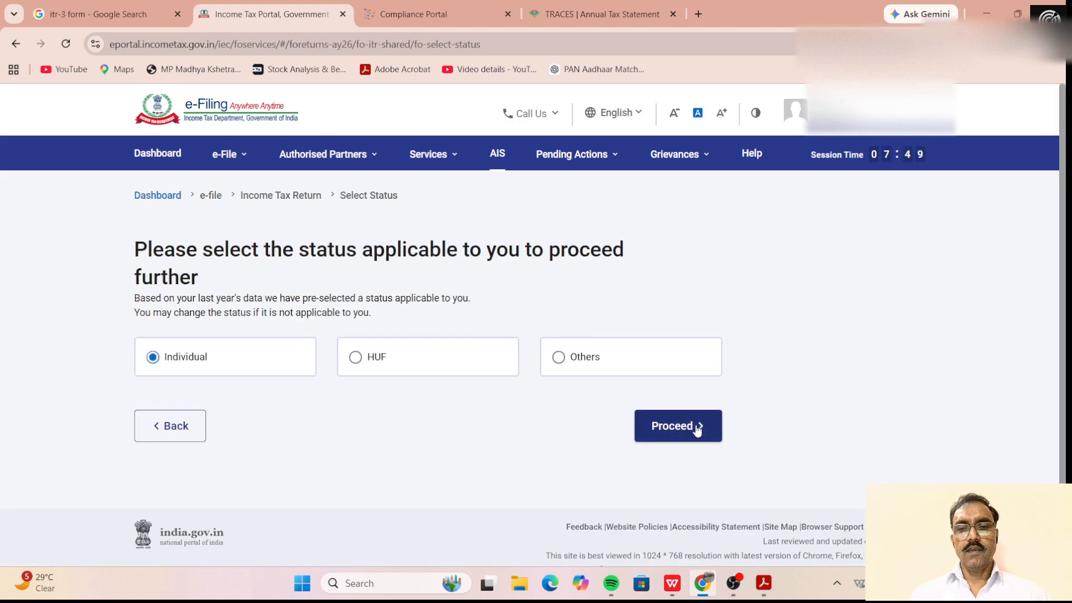
Step: Proceed with Individual status, choose form ITR - 3, and get the return started
left_click(697, 427)
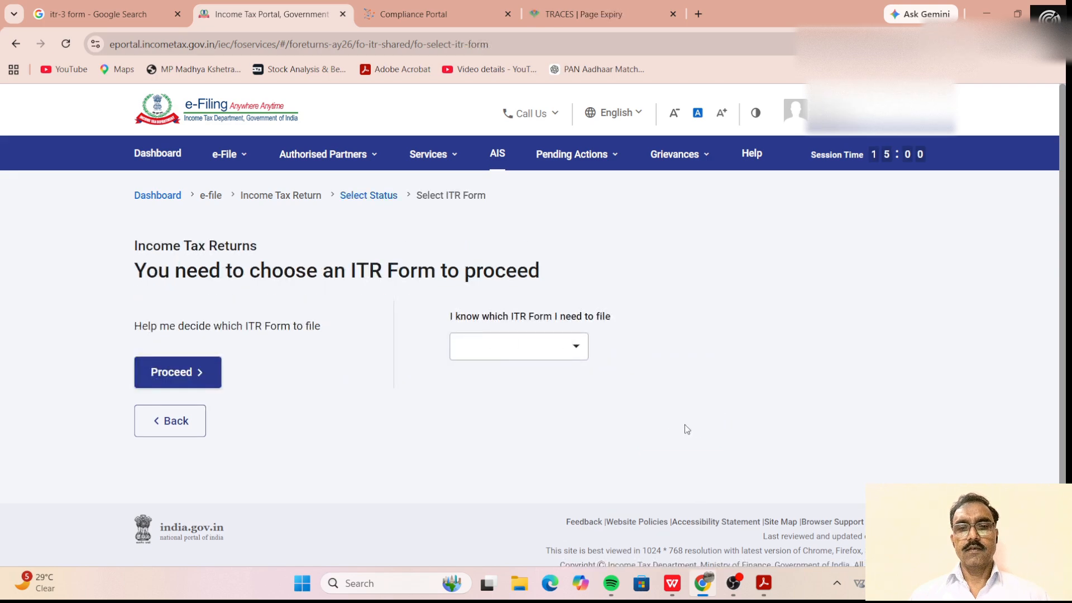
left_click(579, 351)
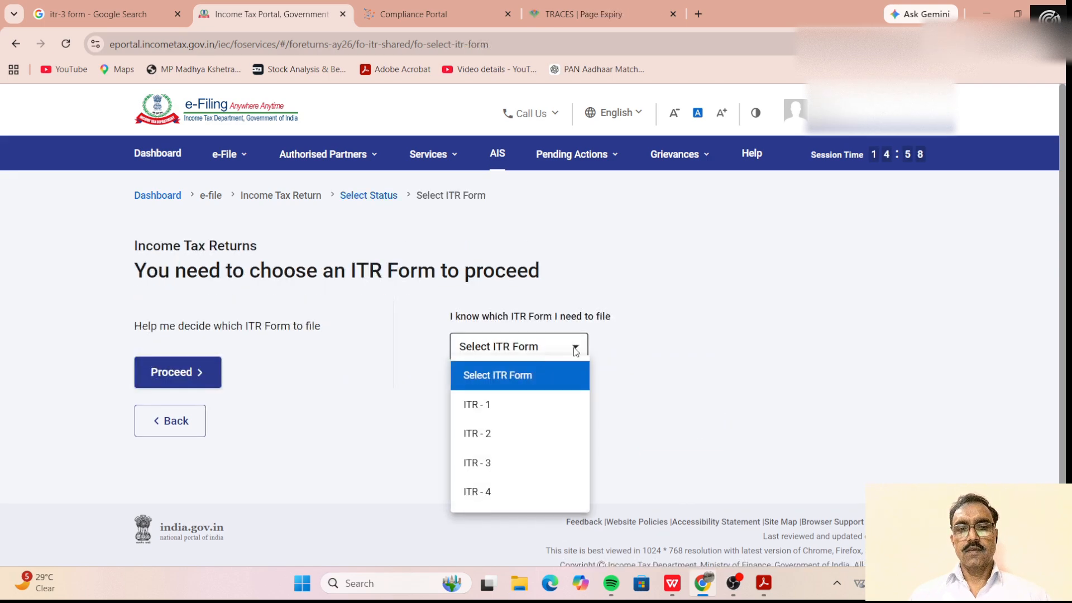
left_click(504, 464)
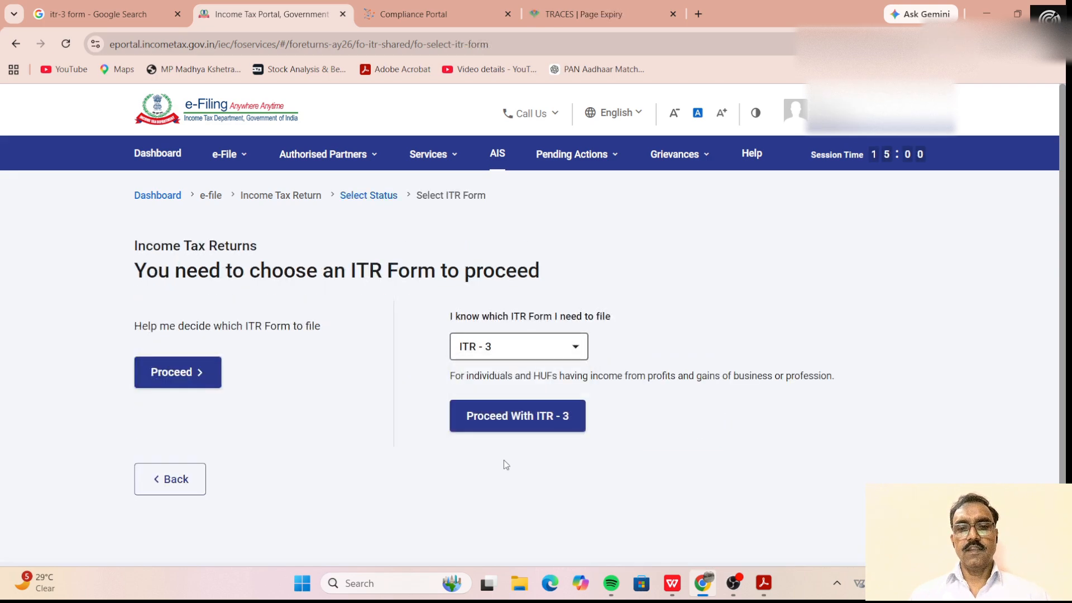
left_click(531, 420)
left_click(531, 423)
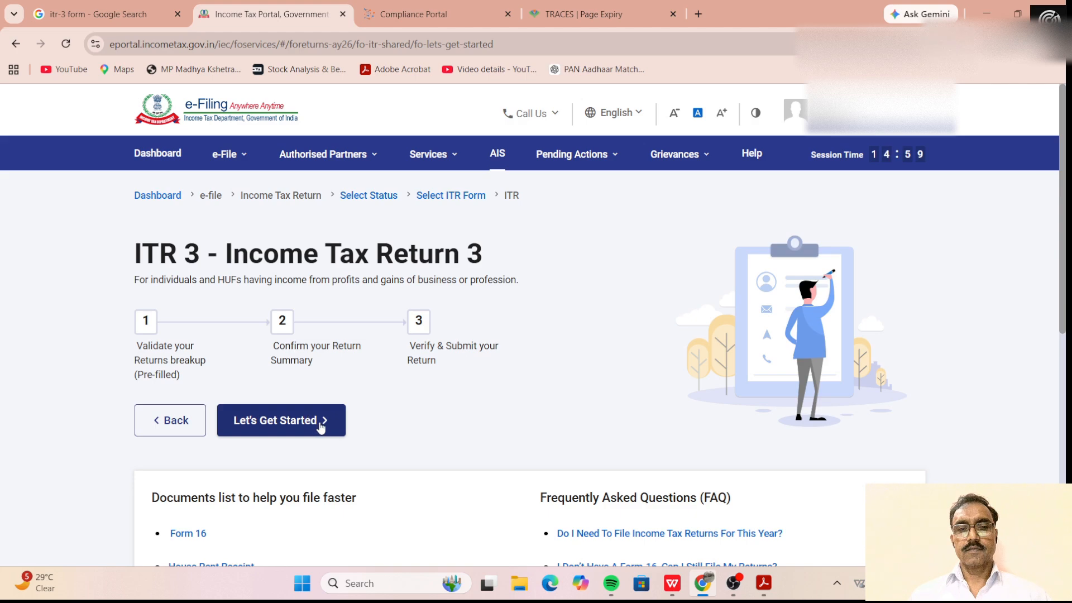
left_click(320, 424)
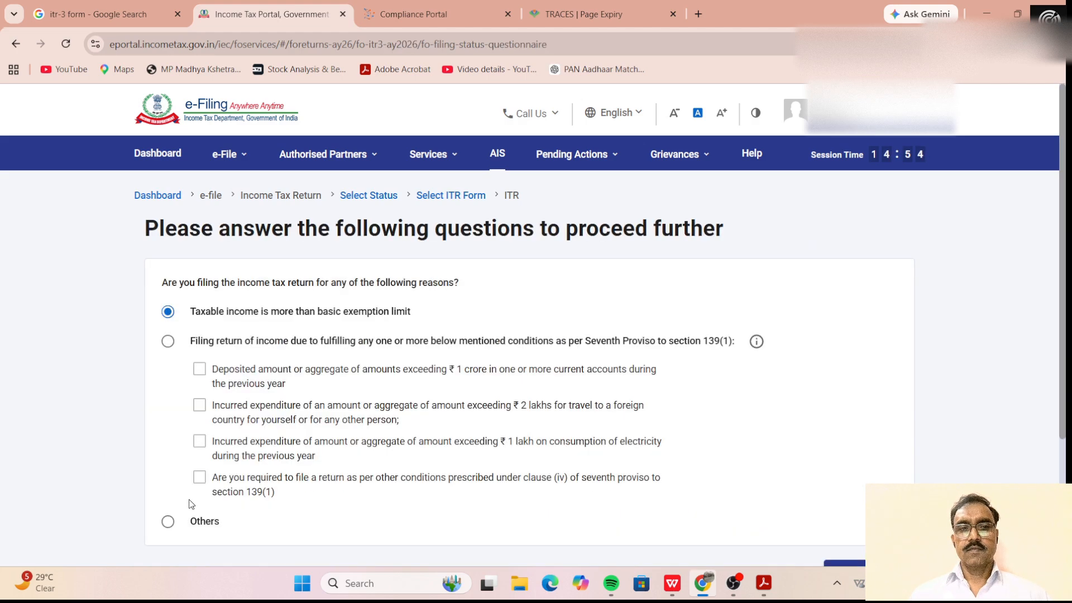
Step: Select Others as the reason for filing the income tax return and continue to schedule selection
left_click(168, 521)
scroll(337, 513, "down", 3)
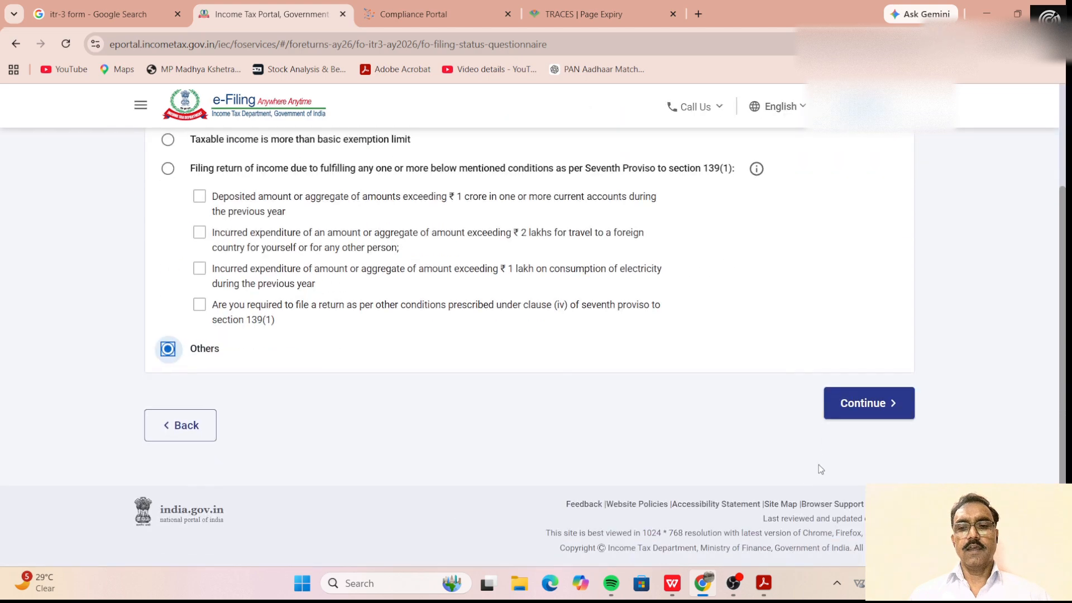
left_click(860, 415)
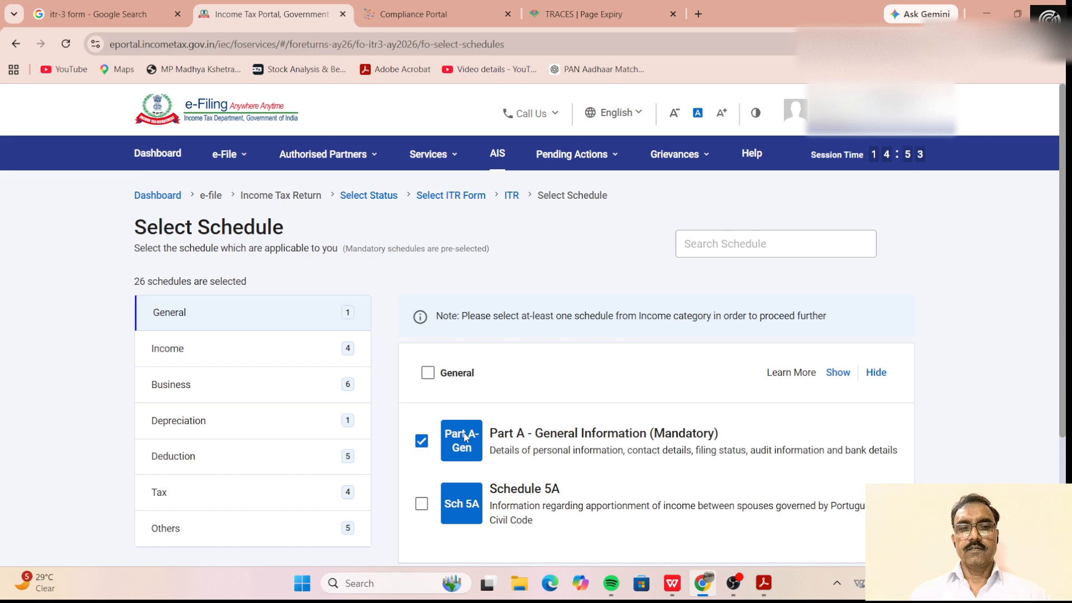
Step: Add Schedule CG and Schedule 112A to the selected Income schedules, and check the rest of that category
left_click(256, 349)
scroll(494, 439, "down", 3)
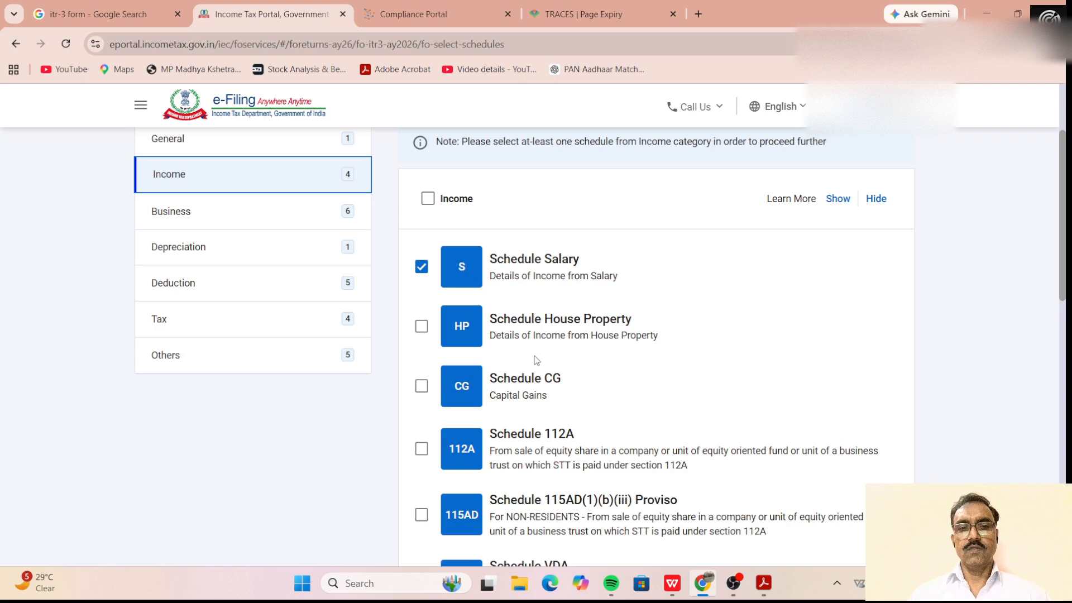
left_click(422, 390)
scroll(452, 419, "down", 2)
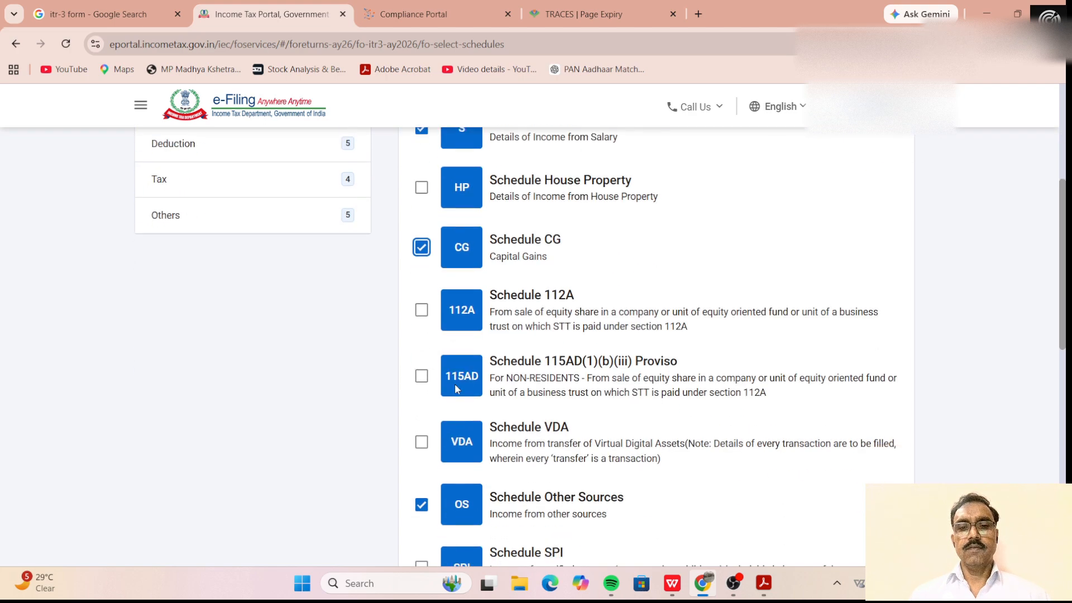
left_click(421, 311)
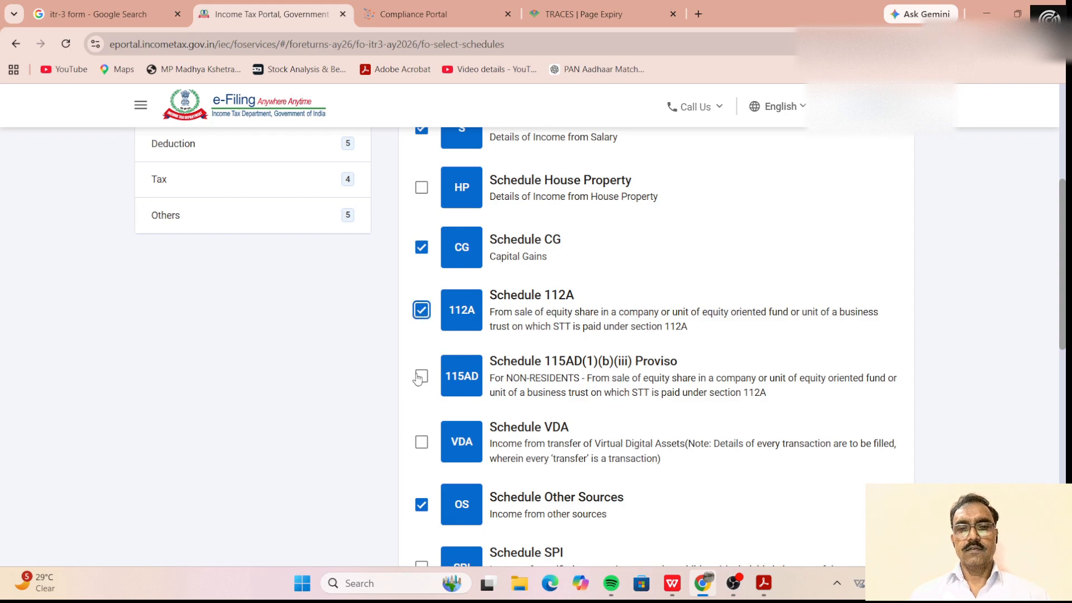
scroll(431, 425, "down", 2)
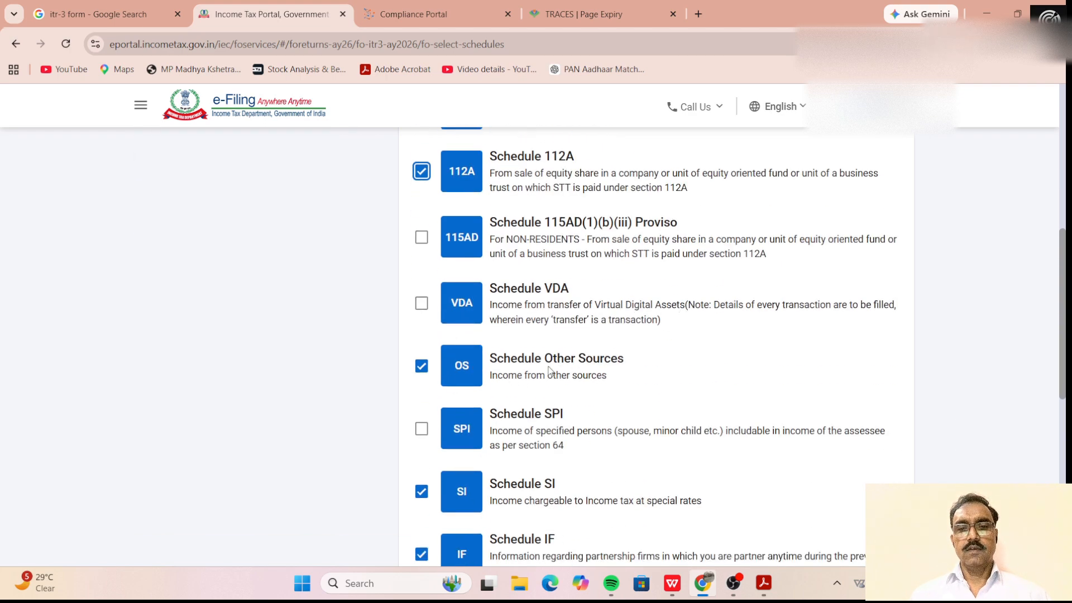
scroll(574, 382, "down", 2)
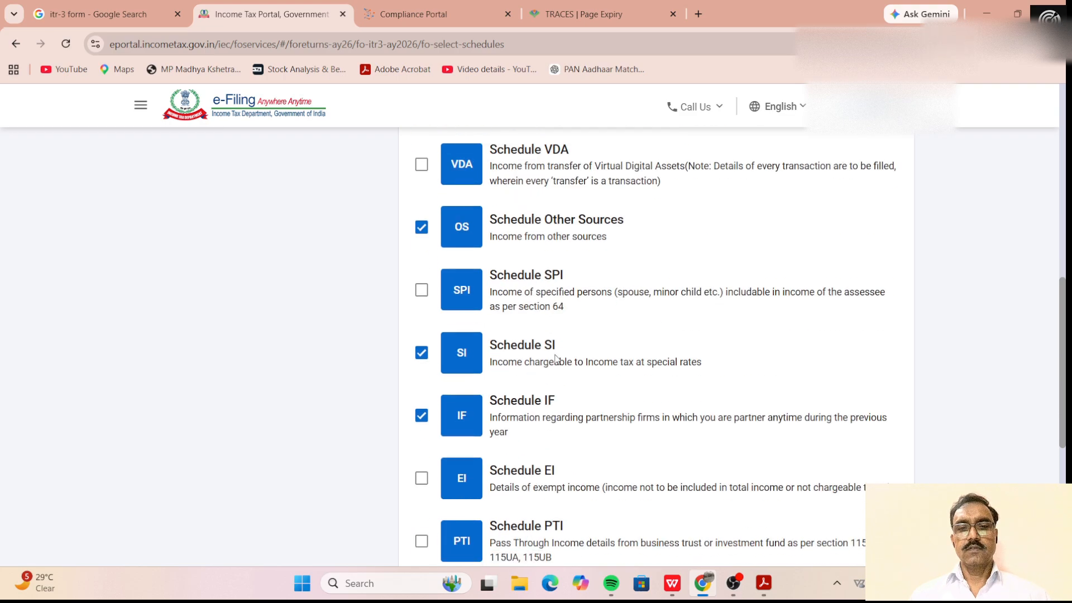
scroll(503, 447, "down", 5)
scroll(391, 442, "up", 4)
scroll(269, 395, "up", 10)
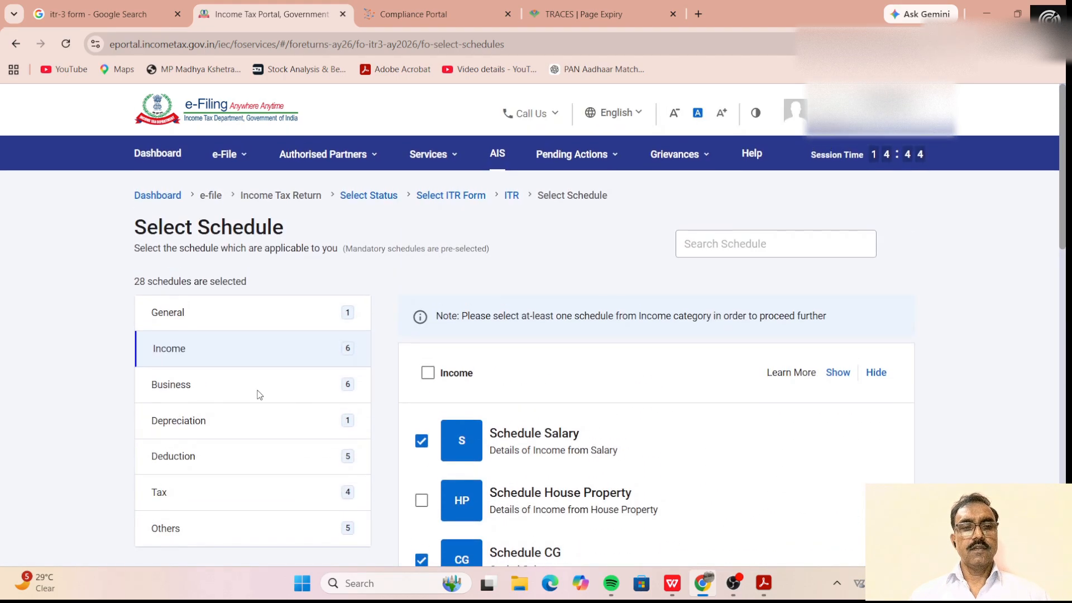
Step: Deselect one of the Business schedules and Schedule UD in the Depreciation category
left_click(259, 393)
scroll(478, 430, "down", 5)
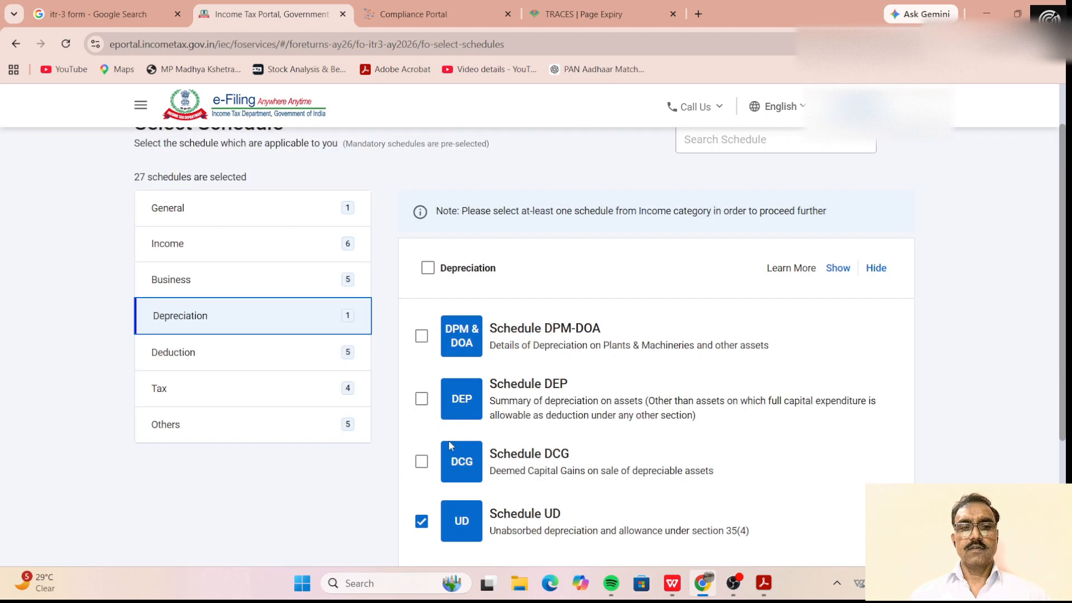
scroll(449, 442, "down", 2)
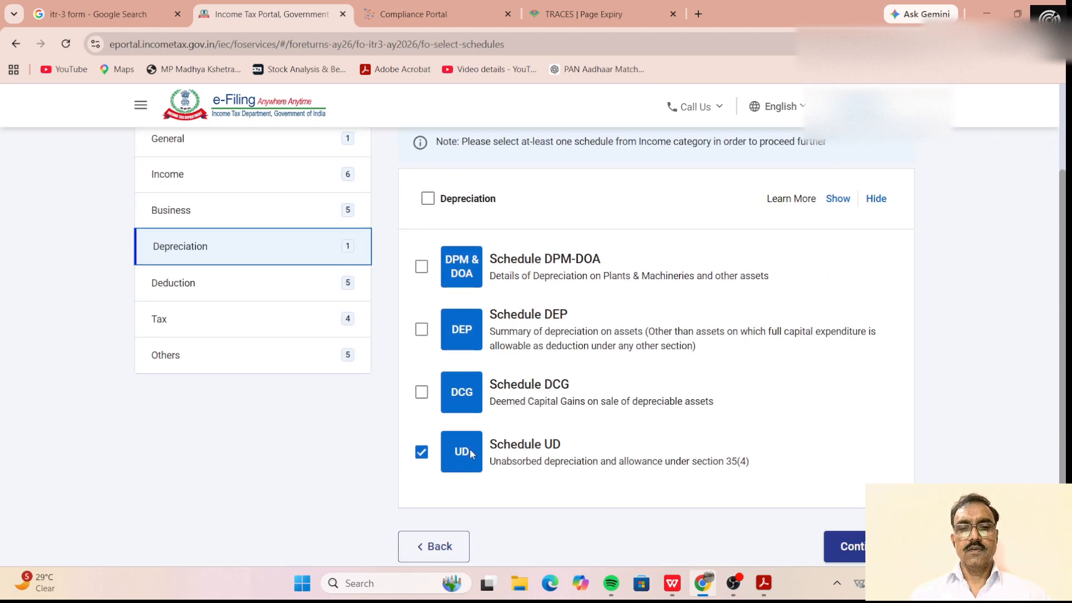
left_click(422, 454)
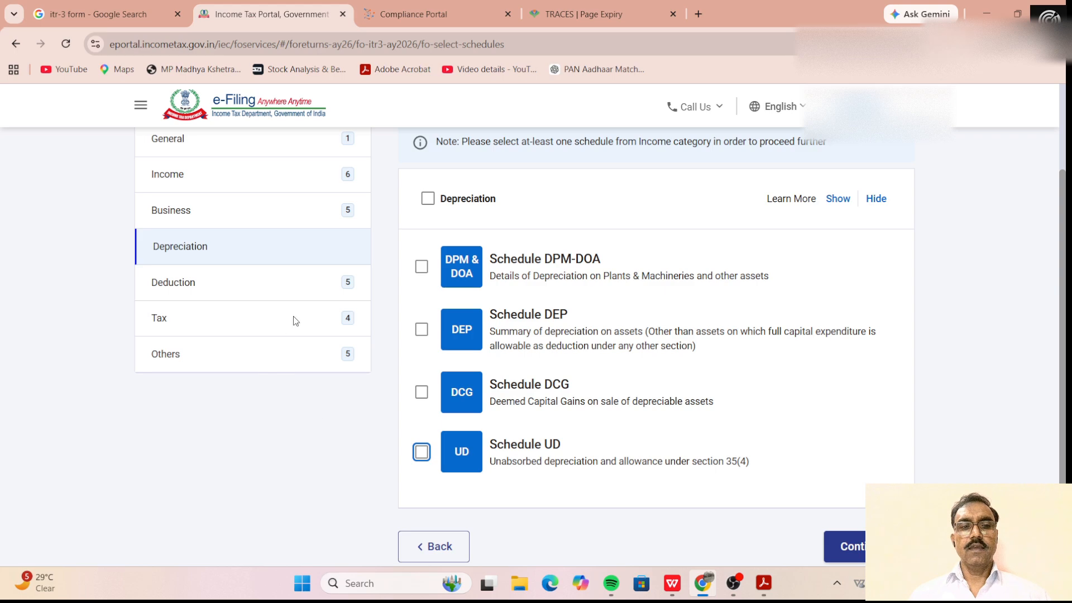
Step: Deselect Schedules 80-IA, 80-IB, 80-IE and 80D in the Deduction category, keeping the mandatory Schedule VI-A
left_click(288, 291)
scroll(451, 415, "down", 14)
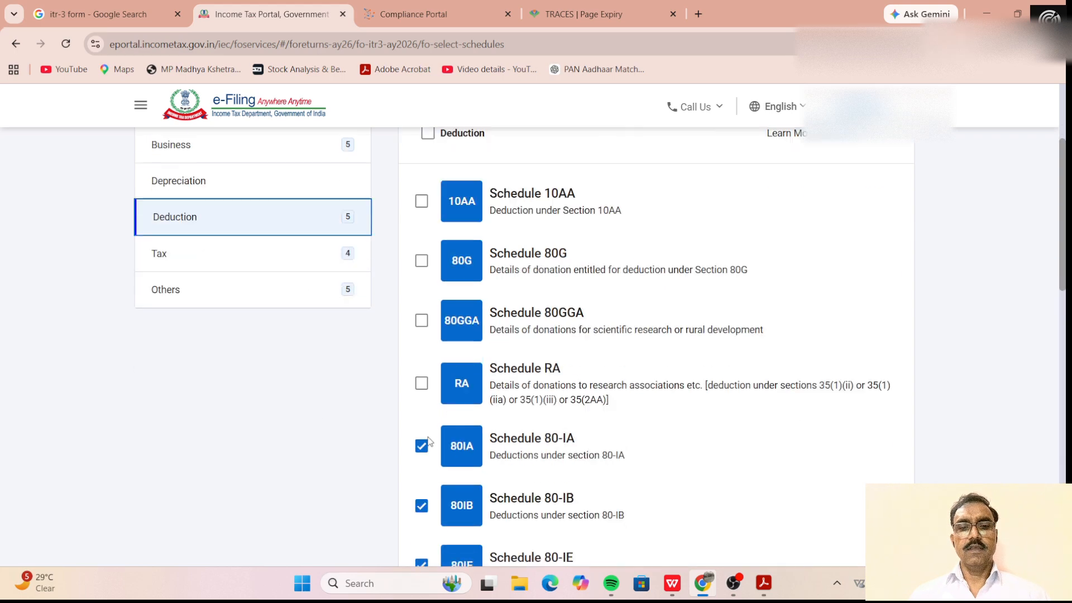
scroll(485, 472, "down", 1)
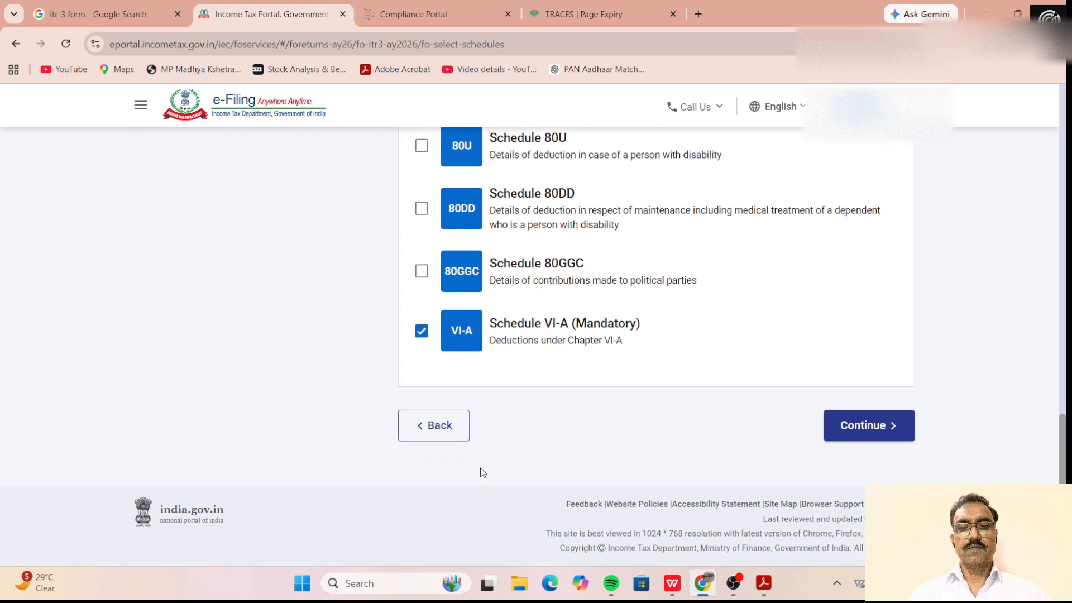
scroll(257, 349, "up", 16)
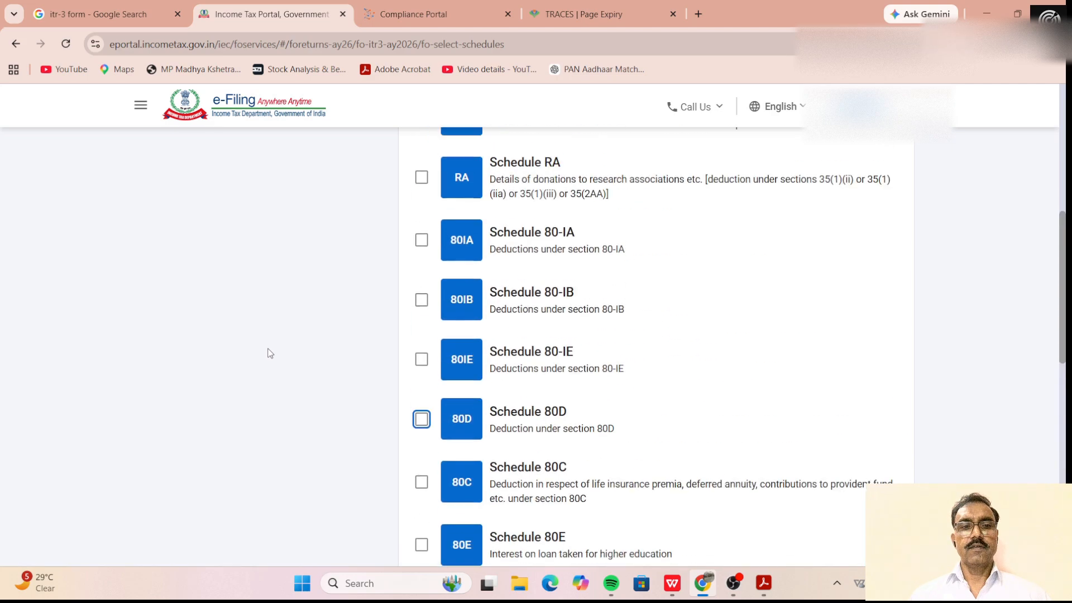
Step: Deselect the Tax deferred on ESOP schedule, review the Others category, and continue with the chosen schedules
left_click(239, 321)
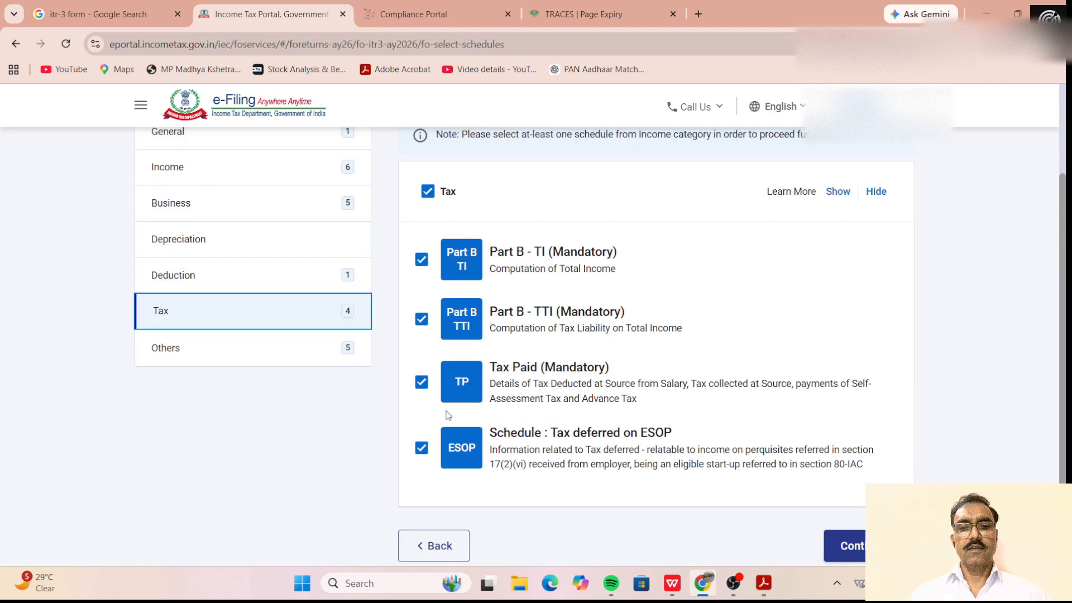
left_click(424, 449)
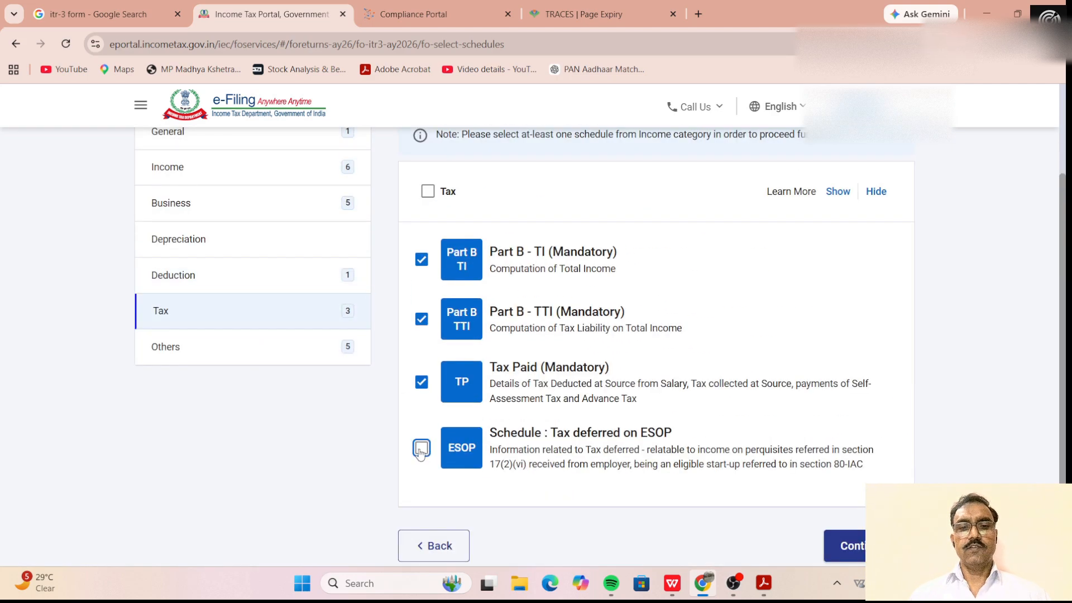
left_click(281, 356)
scroll(419, 444, "down", 4)
scroll(425, 446, "up", 4)
scroll(434, 444, "down", 4)
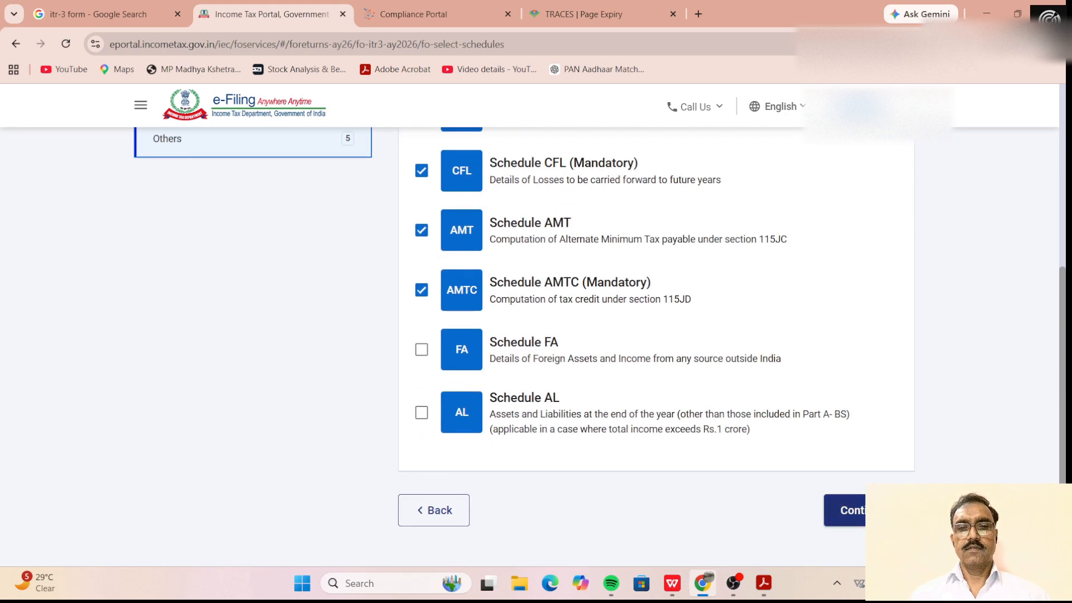
left_click(849, 510)
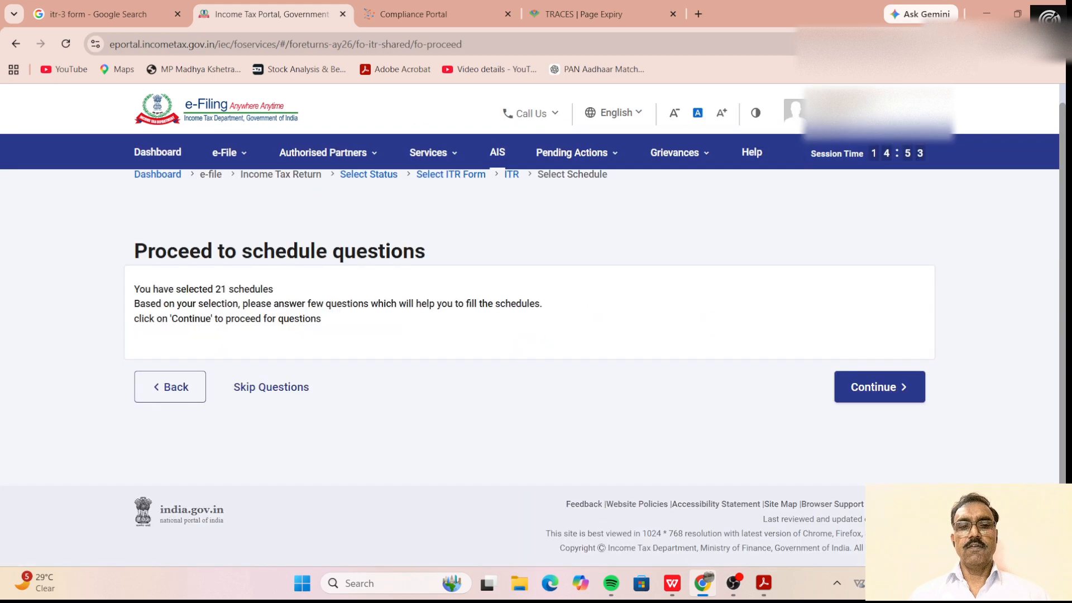
Step: In the General Info schedule questions, answer No to Form 10IEA applicability and Yes to opting out of the new tax regime
left_click(865, 387)
left_click(207, 474)
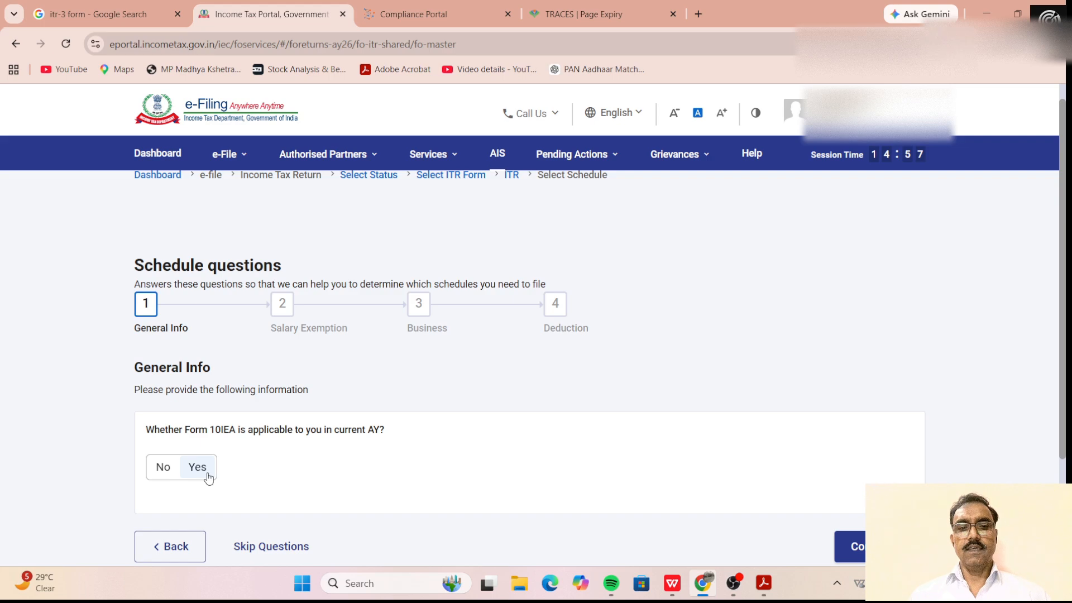
left_click(163, 467)
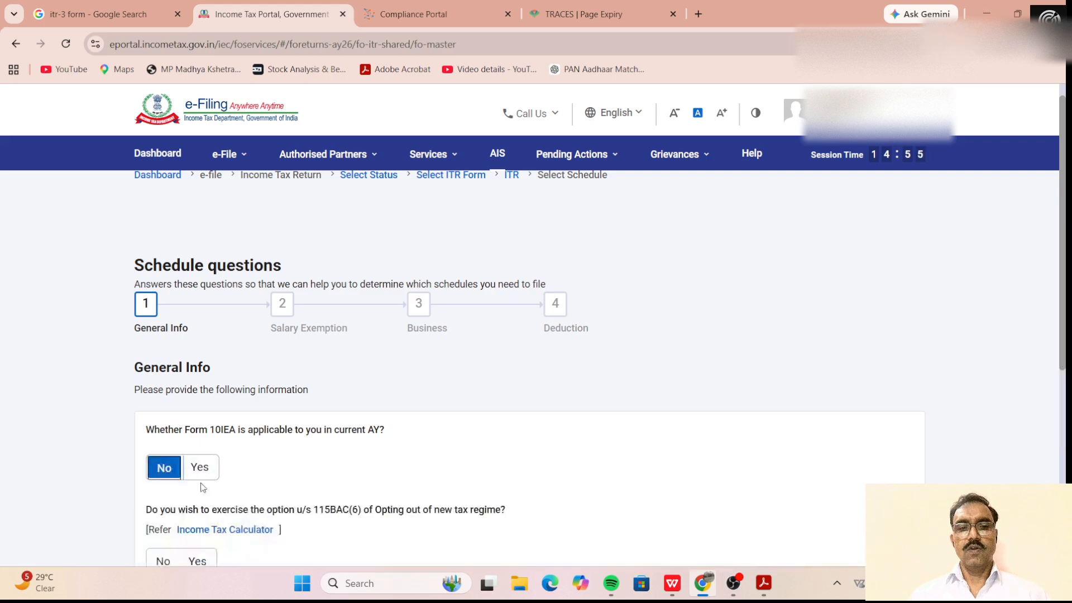
scroll(491, 477, "down", 3)
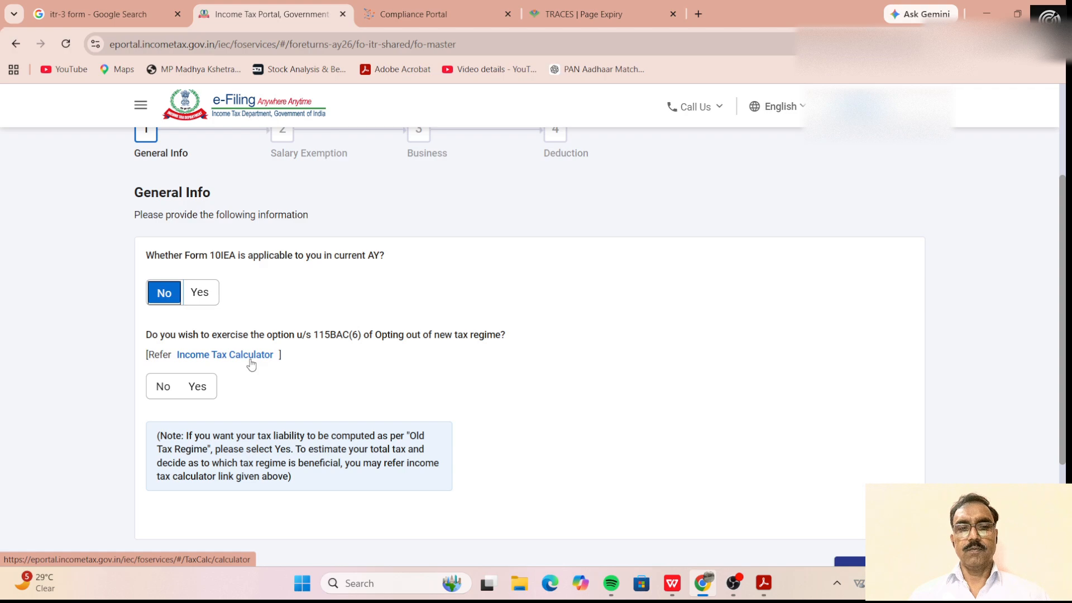
left_click(202, 387)
scroll(313, 402, "down", 3)
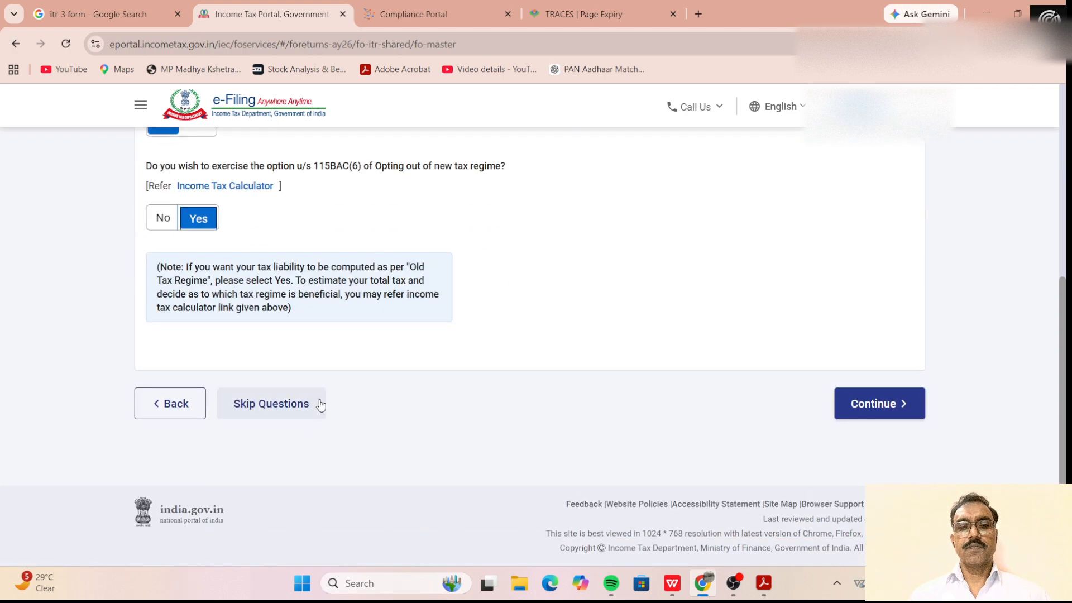
Step: Continue past the General Info questions, skip the remaining schedule questions, and acknowledge the pre-filled data notice
left_click(894, 405)
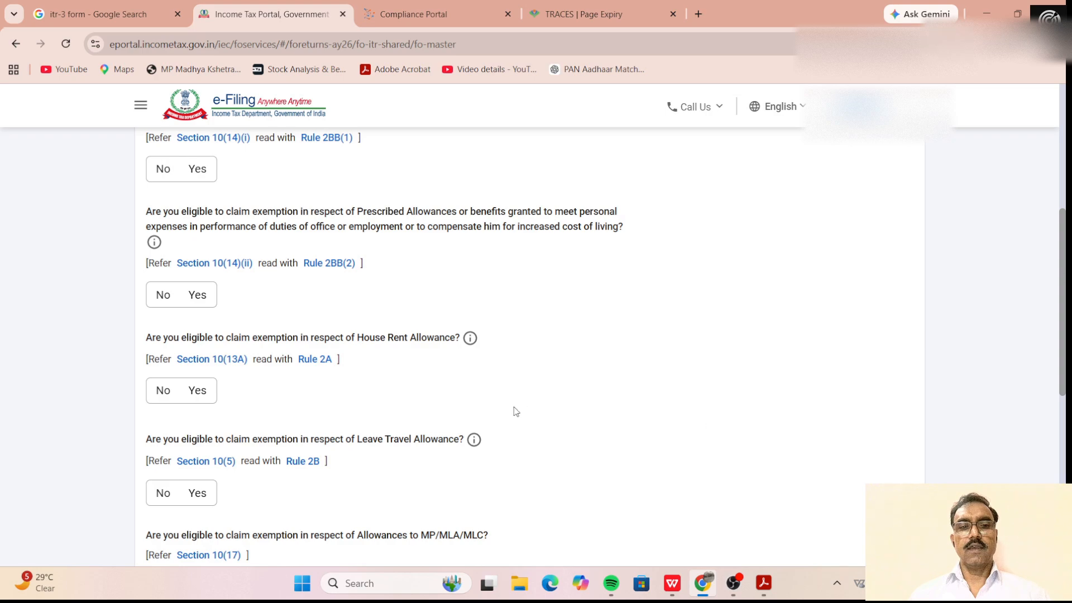
scroll(516, 407, "down", 6)
scroll(514, 401, "down", 2)
left_click(257, 405)
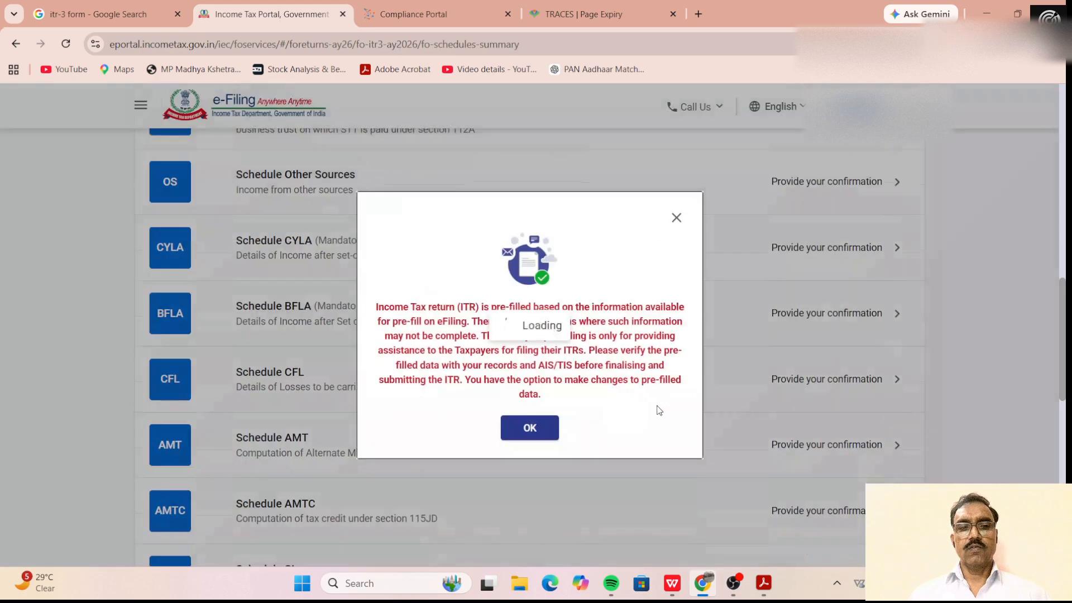
left_click(517, 429)
Step: In the Filing Status section of Part A - General Information, set the due date for filing the return to 31st August
scroll(502, 425, "up", 10)
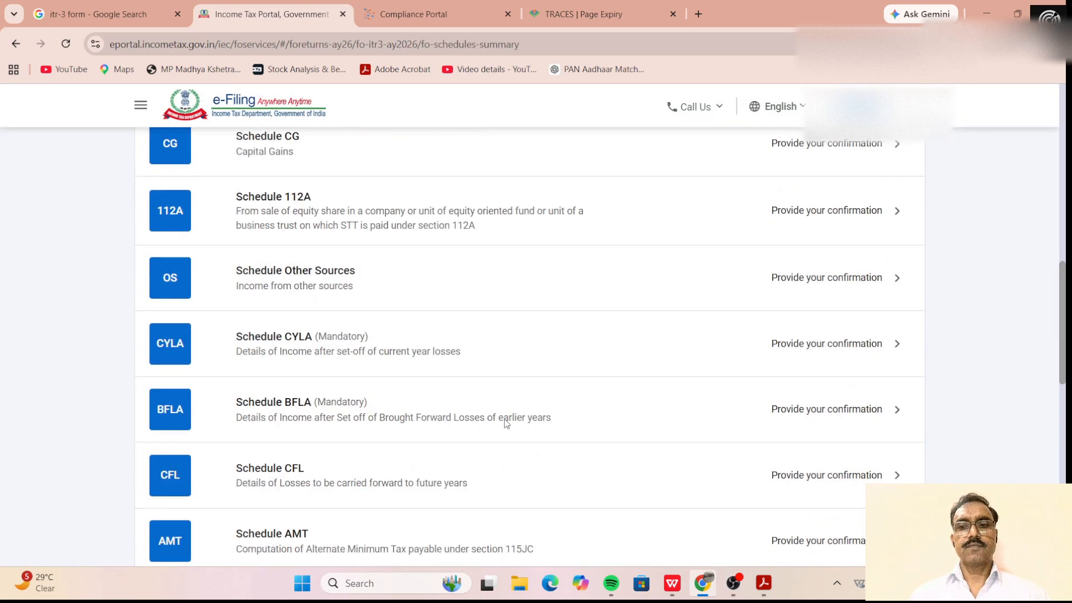
scroll(499, 418, "up", 6)
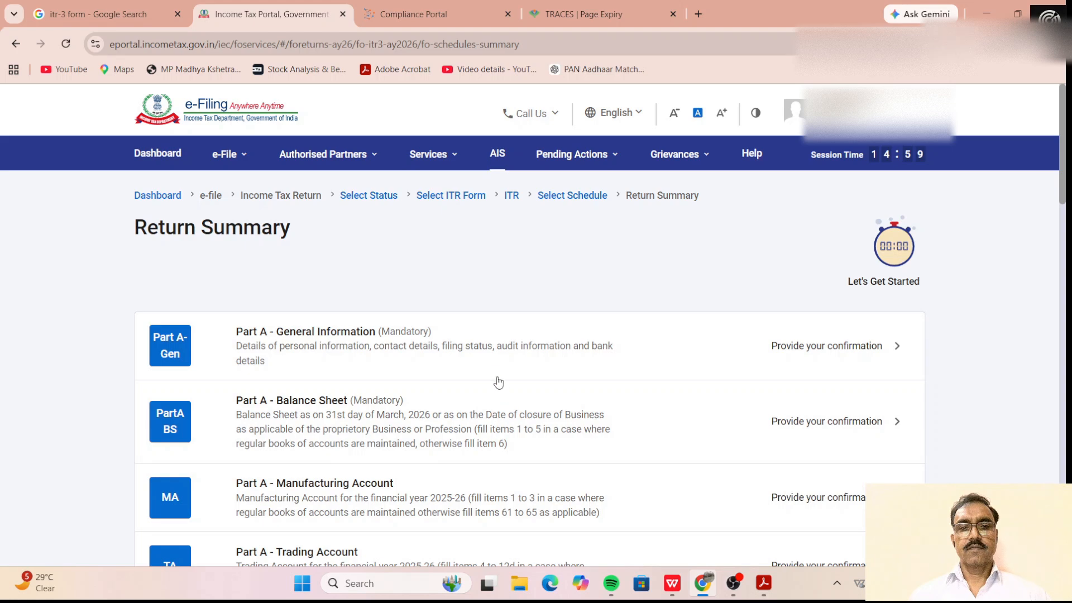
left_click(499, 354)
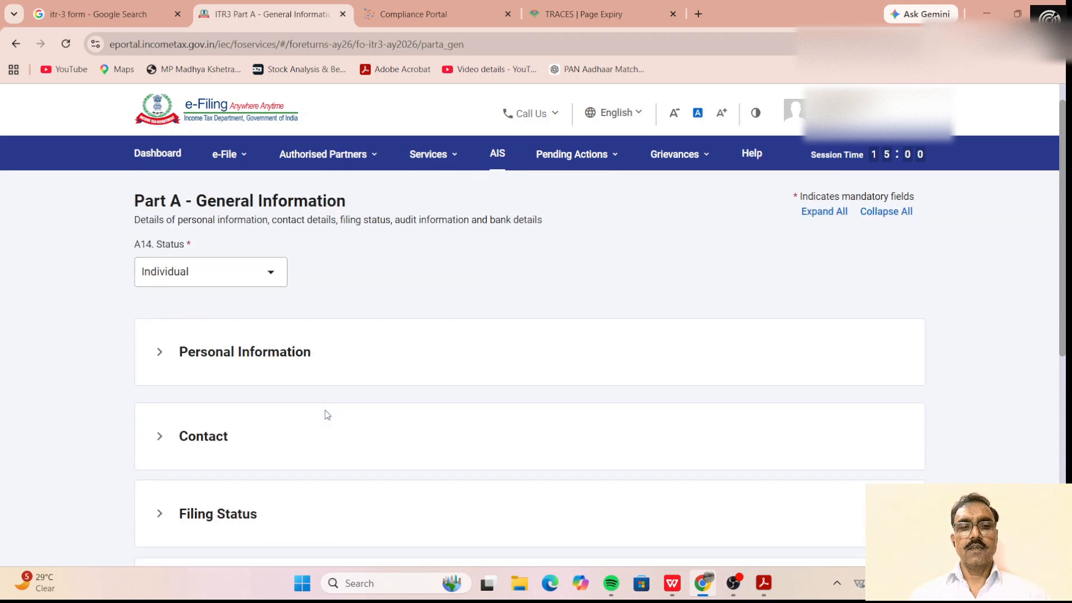
scroll(319, 397, "down", 3)
left_click(276, 287)
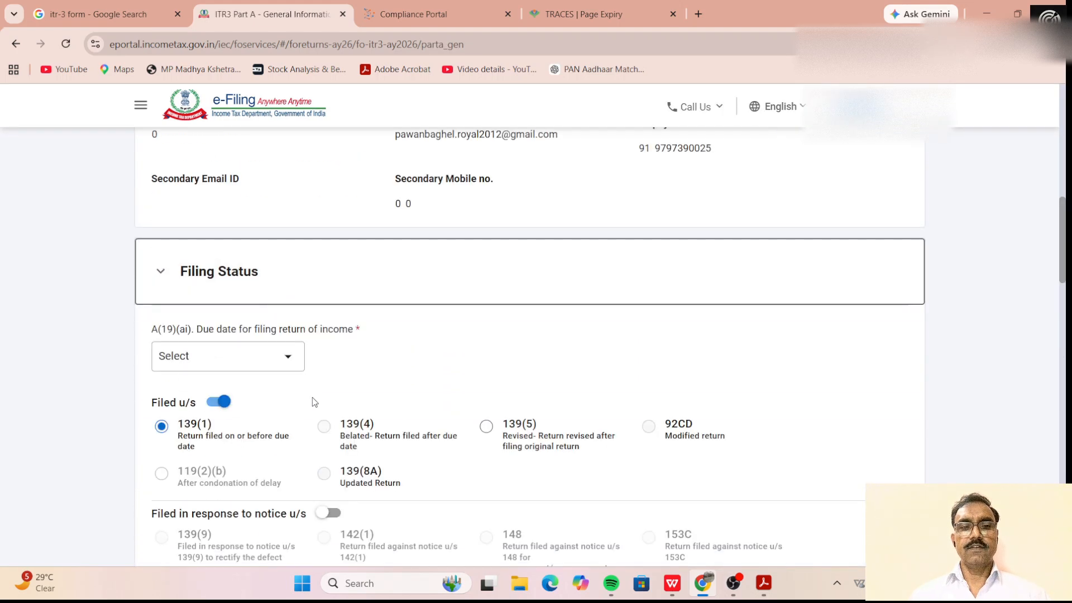
left_click(283, 219)
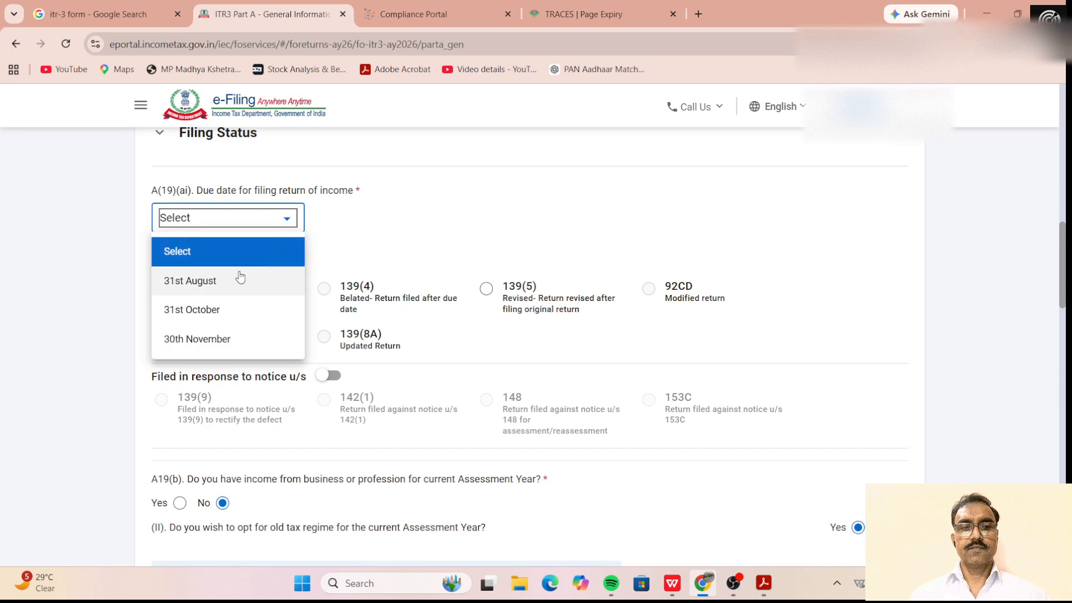
left_click(225, 287)
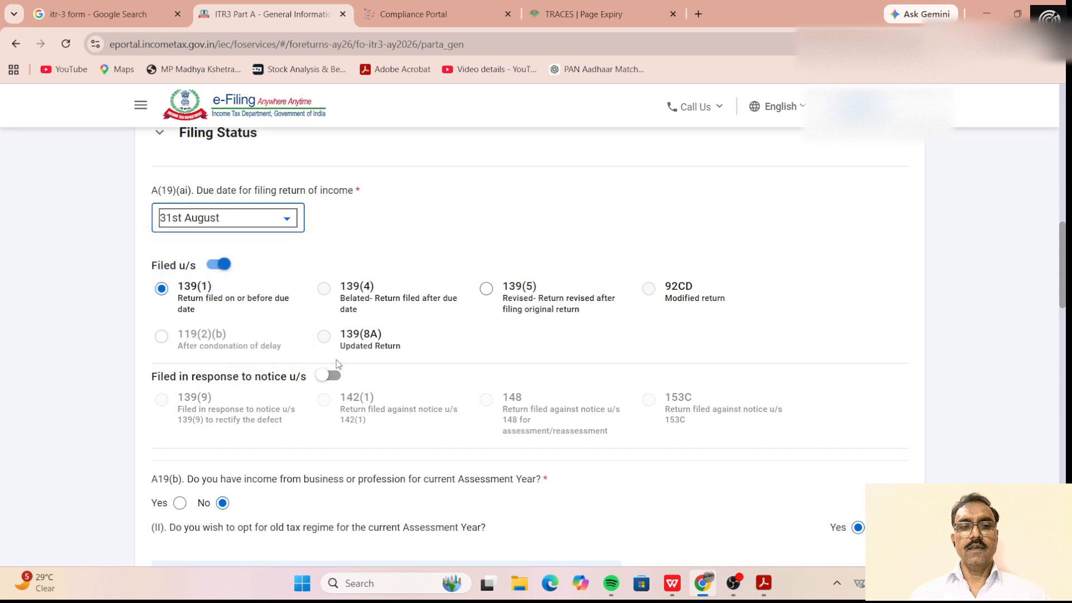
Step: Answer Yes to having business or professional income, and No to having filed Form 10IEA for an earlier assessment year
scroll(338, 363, "down", 1)
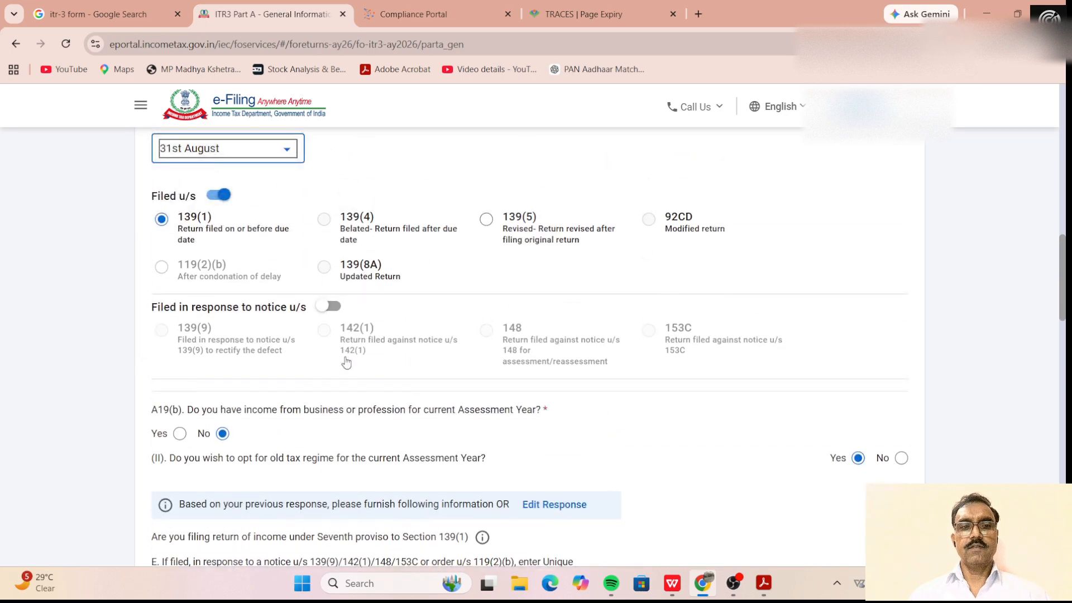
scroll(354, 390, "down", 1)
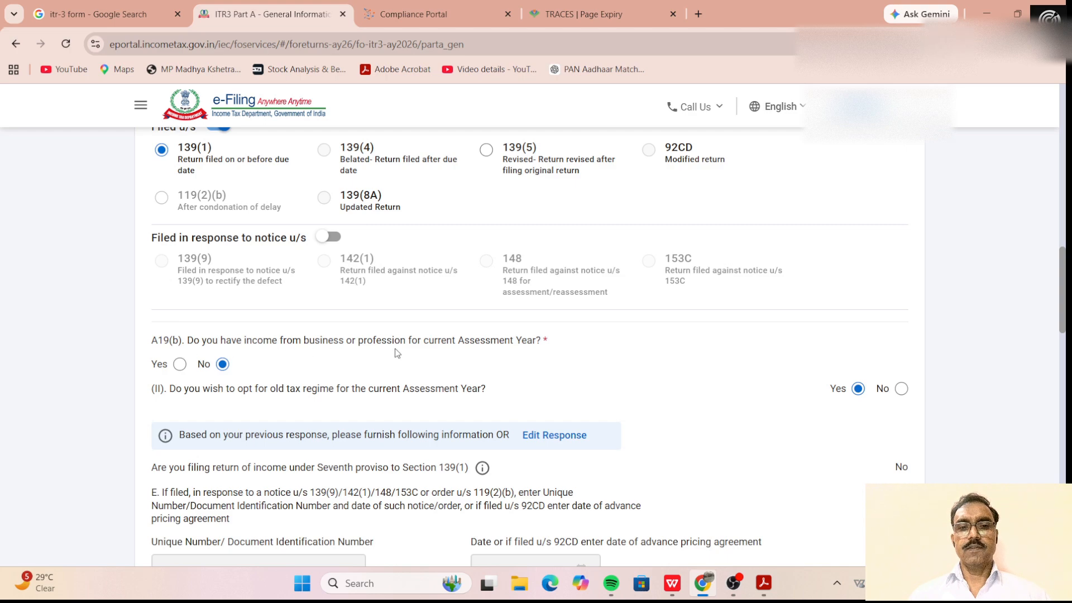
left_click(179, 364)
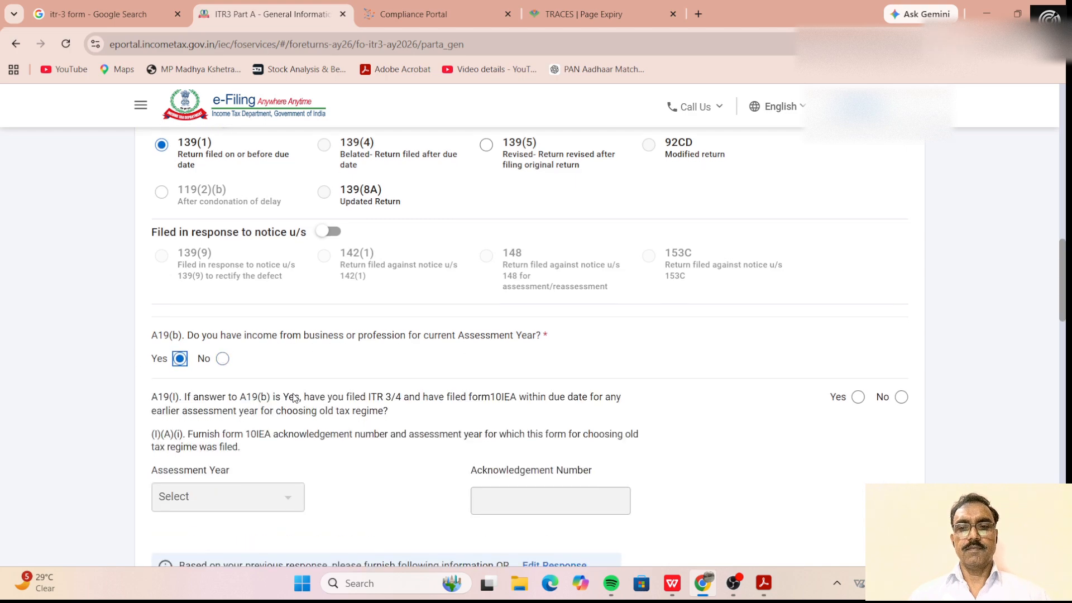
scroll(576, 405, "down", 2)
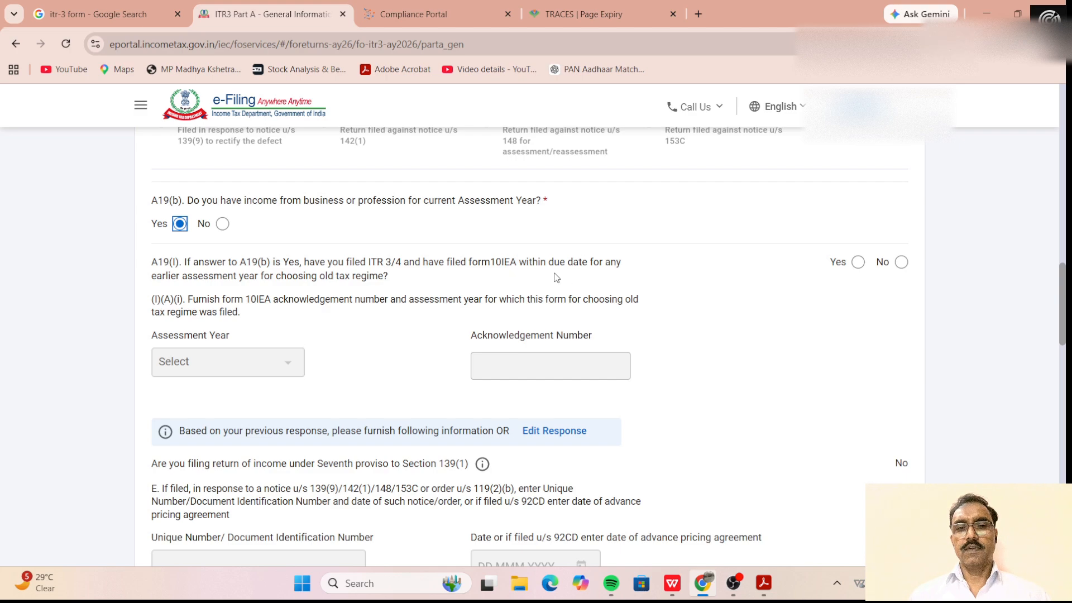
left_click(902, 262)
Step: Set the residential status condition to being in India for 182 days or more during the previous year [section 6(1)(a)]
scroll(827, 410, "down", 3)
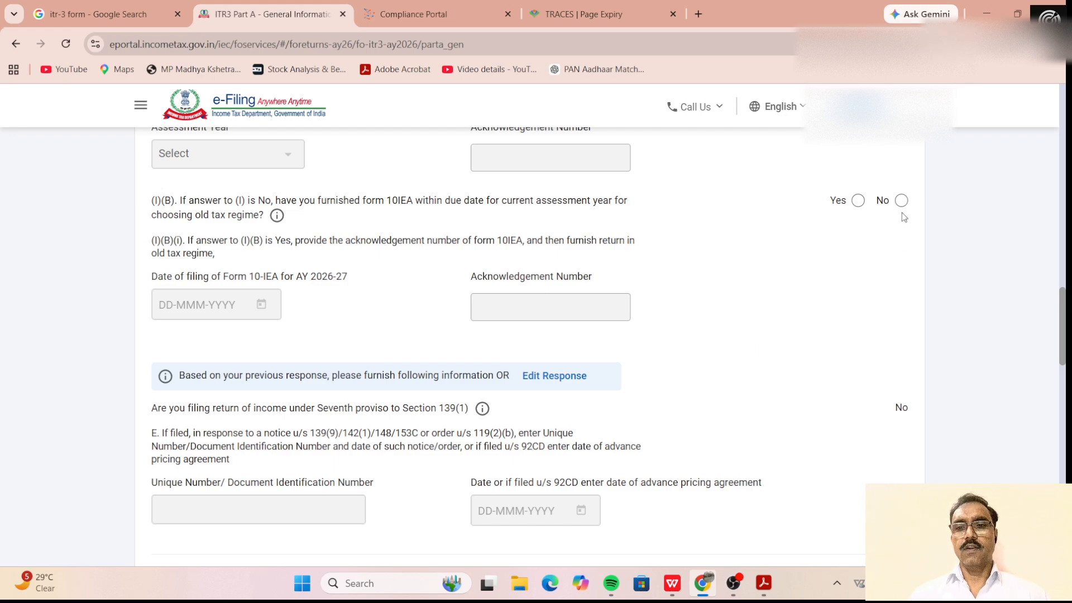
scroll(603, 354, "down", 5)
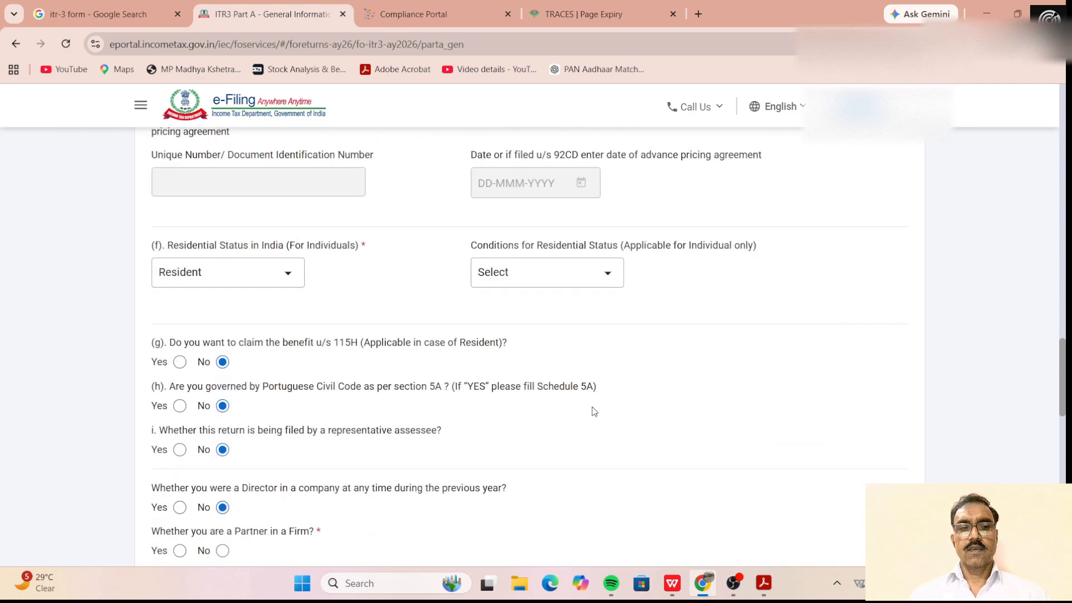
scroll(593, 412, "down", 1)
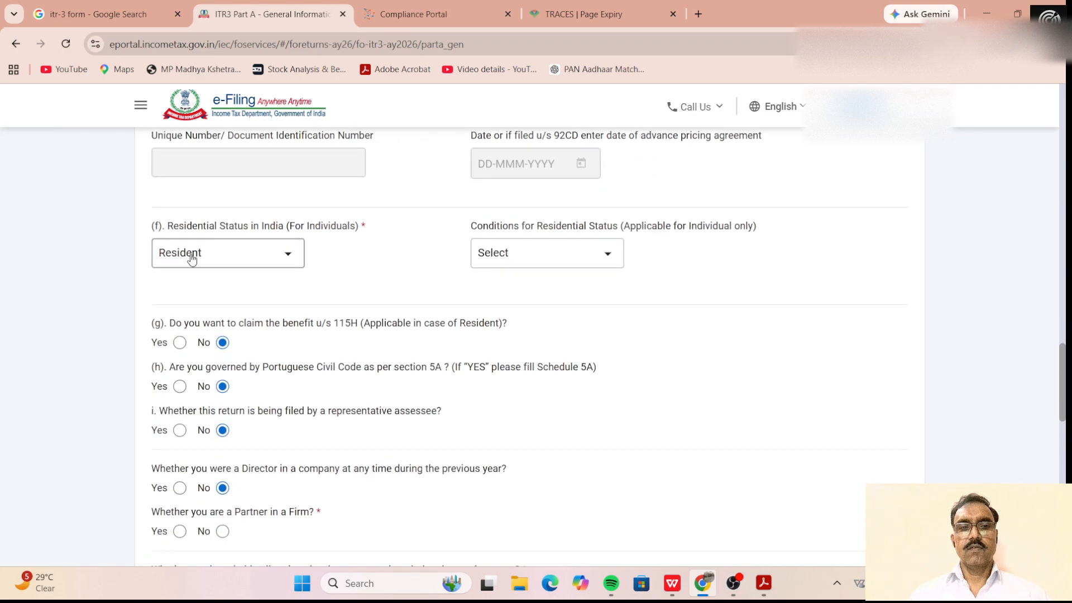
left_click(318, 233)
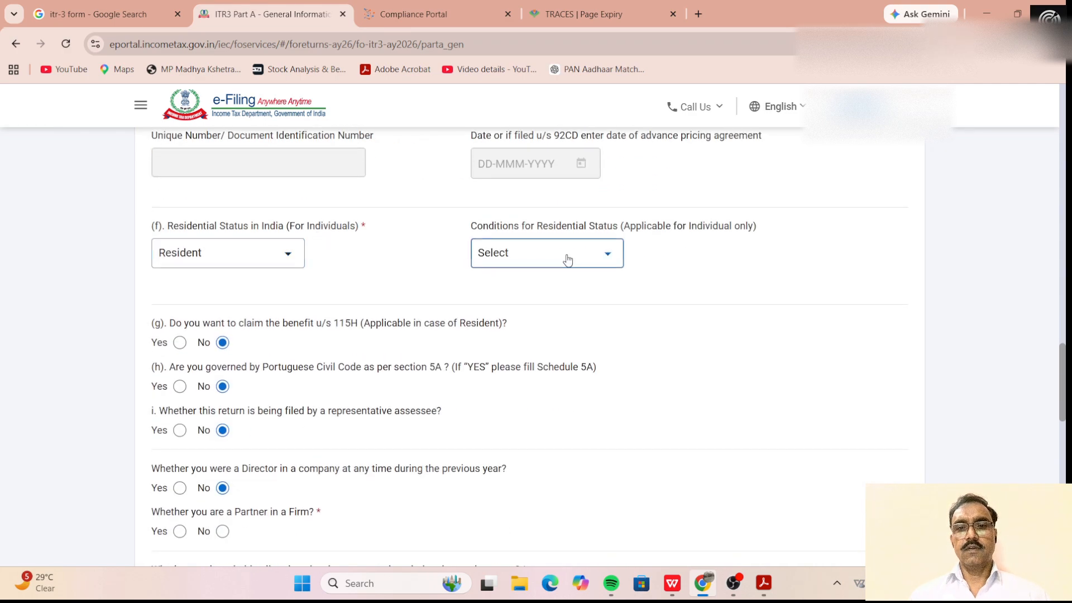
left_click(567, 259)
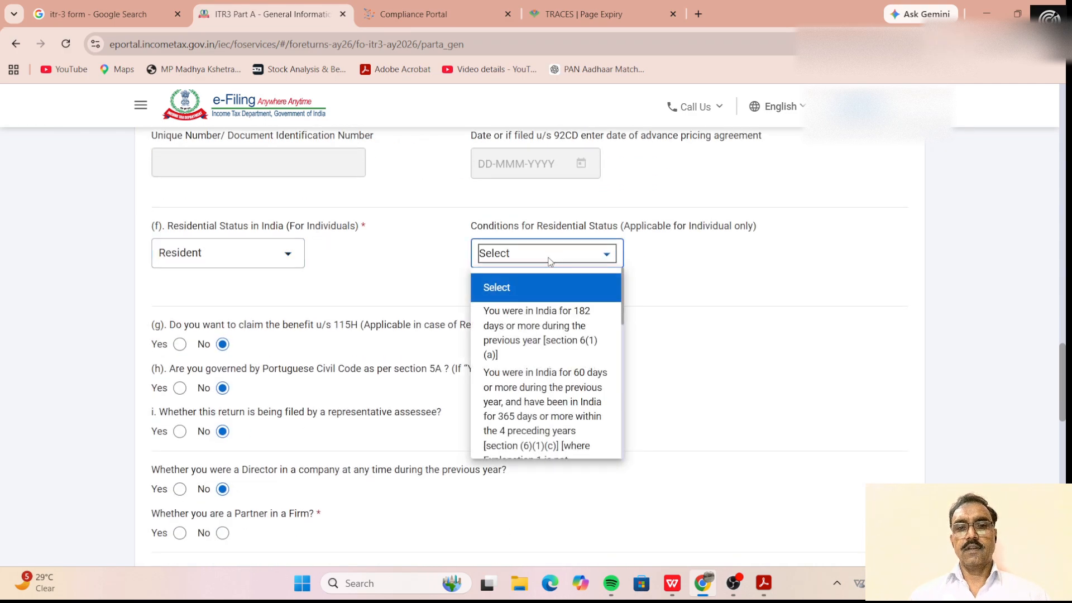
left_click(554, 321)
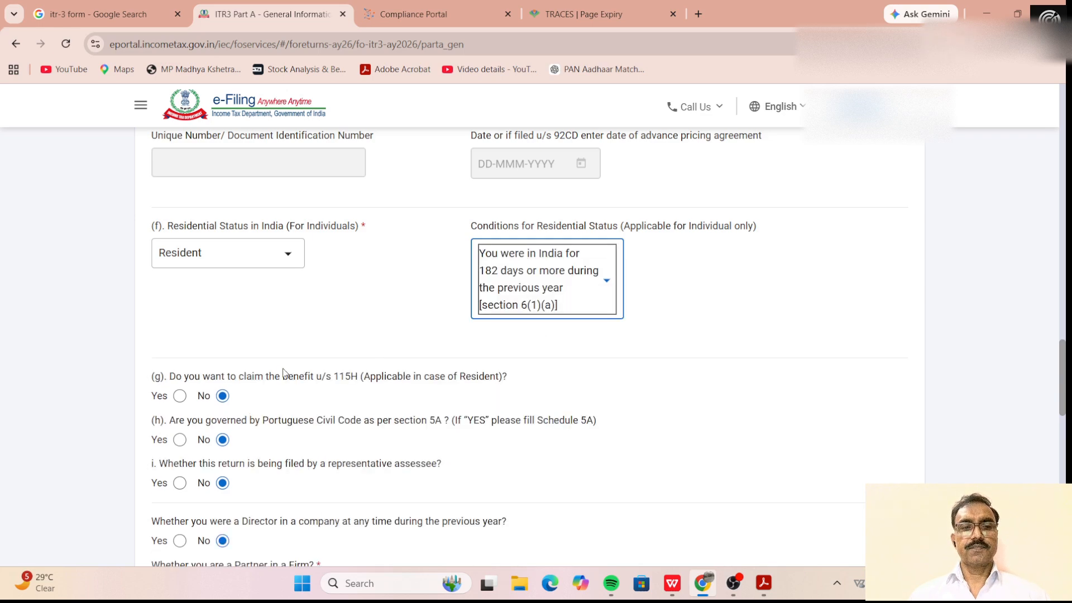
Step: Answer No to being a partner in a firm and No to being an FPI
scroll(283, 373, "down", 1)
scroll(287, 328, "down", 3)
scroll(281, 329, "up", 2)
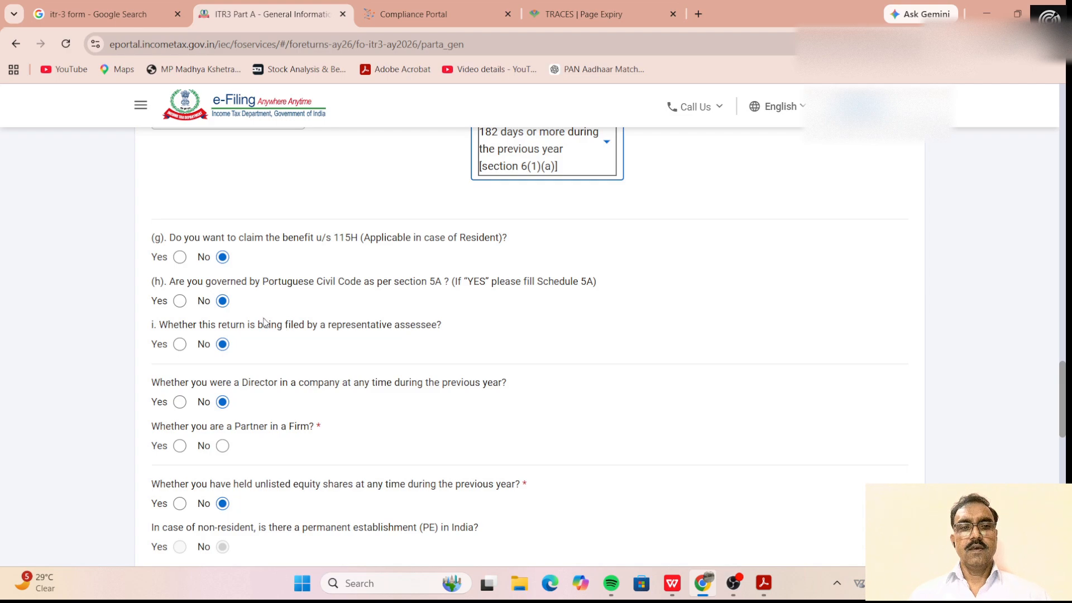
scroll(254, 304, "down", 1)
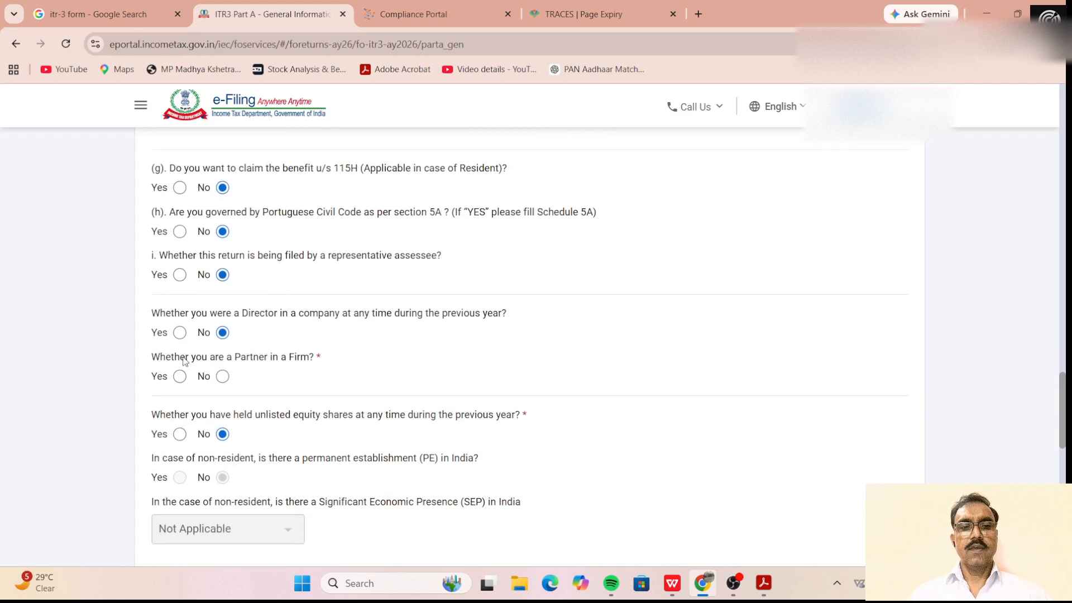
left_click(224, 378)
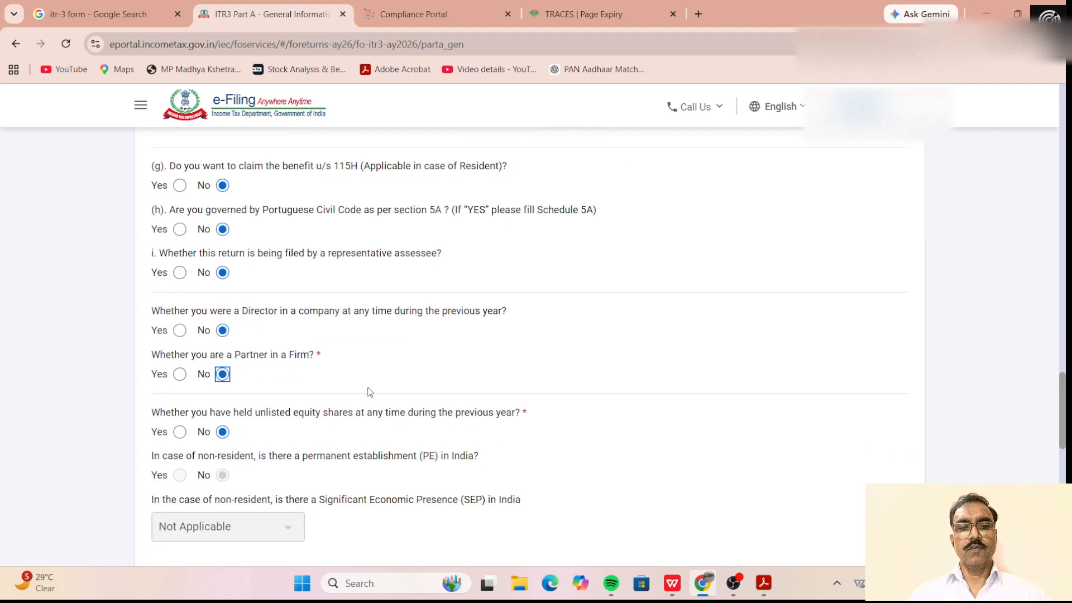
scroll(363, 400, "down", 6)
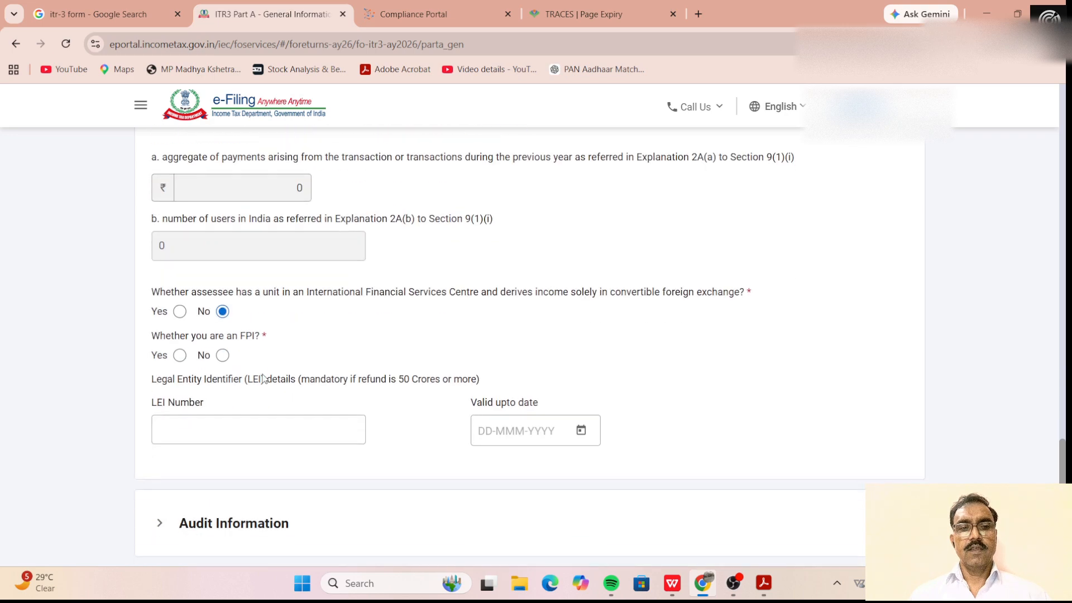
left_click(223, 357)
Step: In Audit Information, answer No to 44AA accounts, declaring income only under the a2 sections and 44AB audit, and select turnover up to Rs. 1 crore
scroll(240, 417, "down", 3)
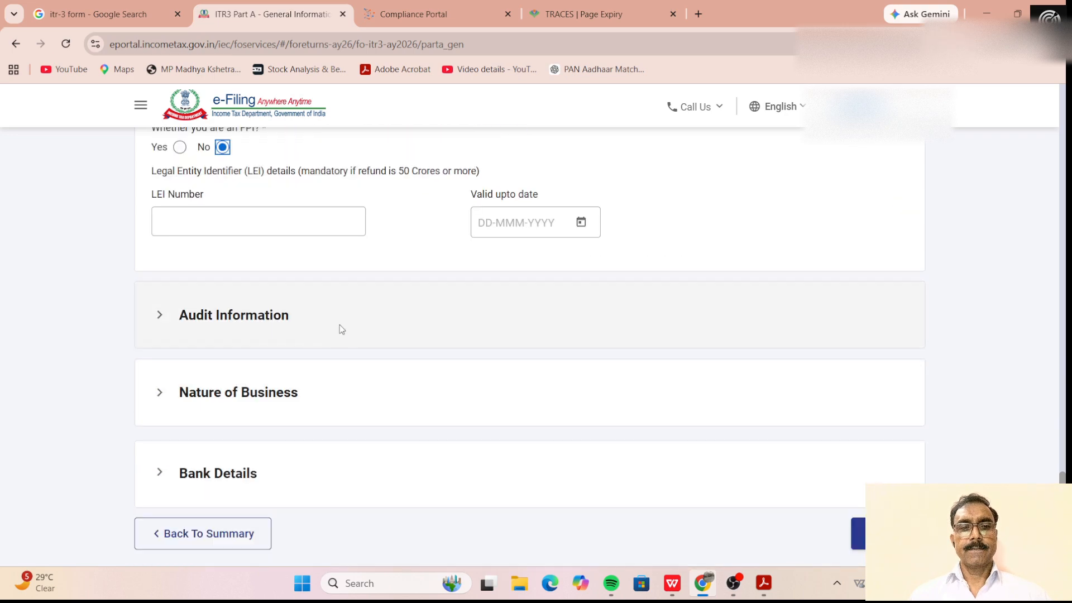
left_click(278, 324)
scroll(239, 340, "down", 2)
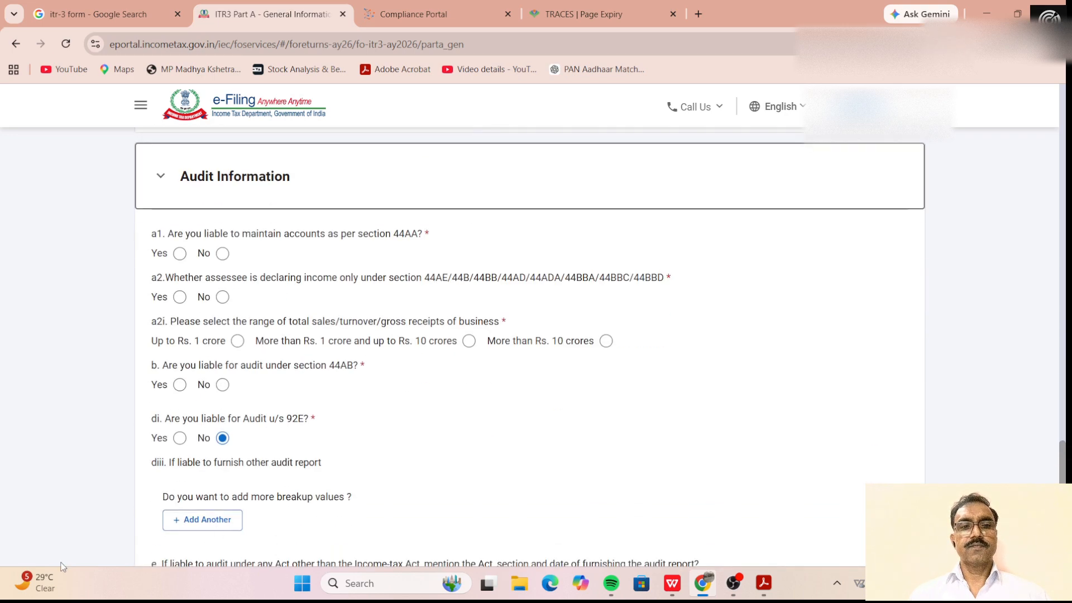
left_click(222, 256)
left_click(223, 298)
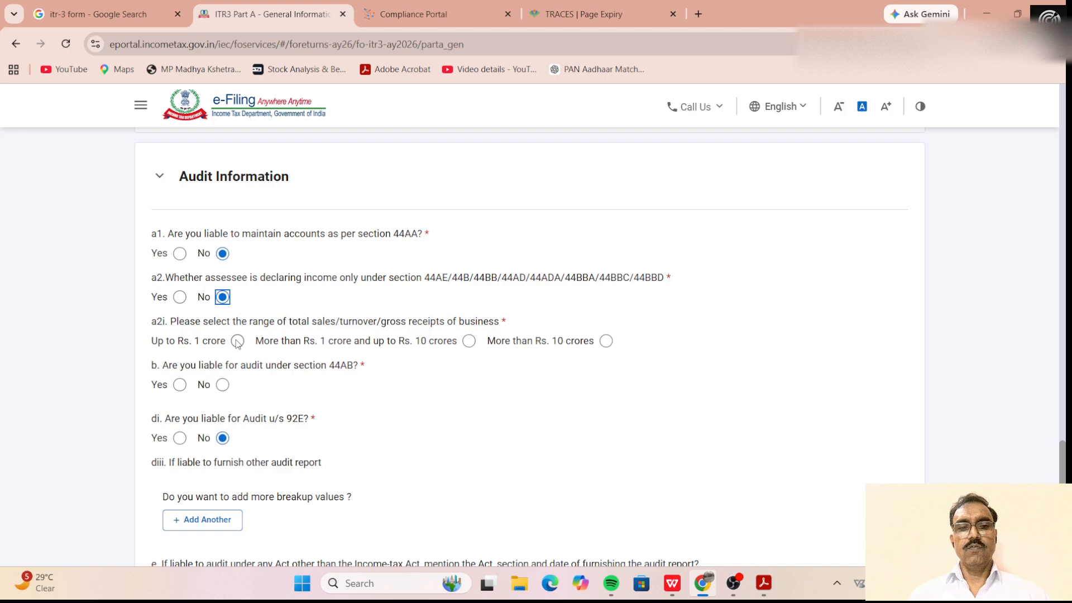
left_click(238, 342)
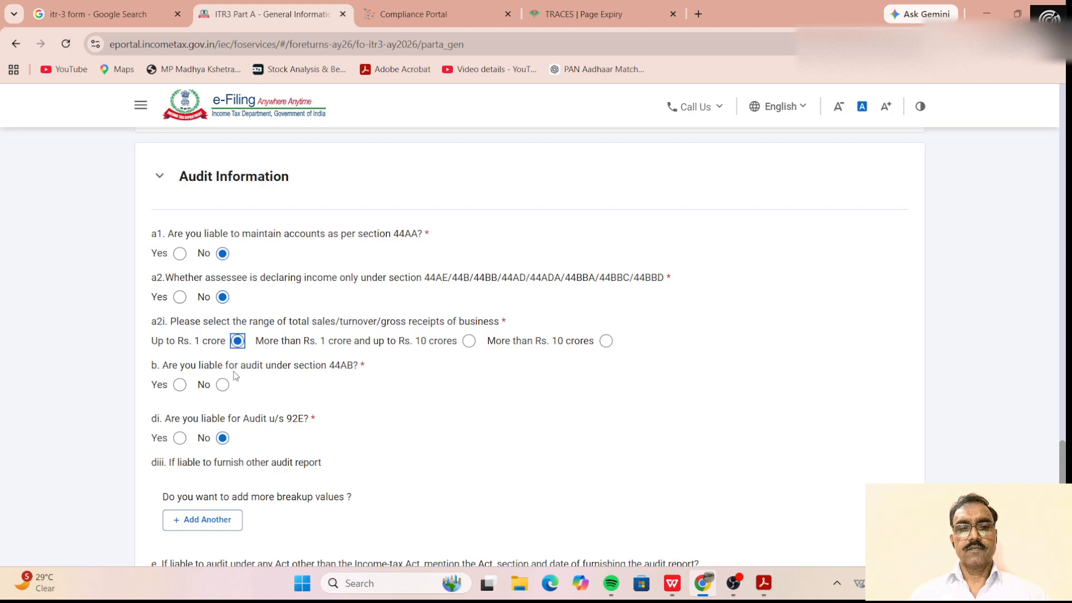
scroll(235, 377, "down", 1)
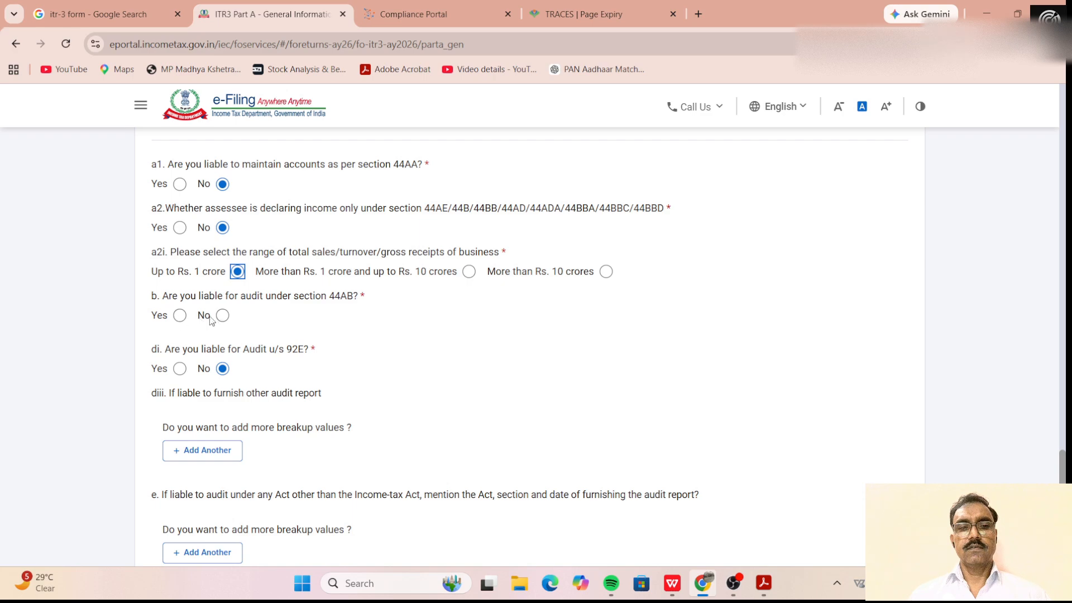
left_click(222, 316)
Step: Add a Nature of Business entry with code 21010-Futures and Options trading and fill in the proprietorship's trade name
scroll(257, 368, "down", 4)
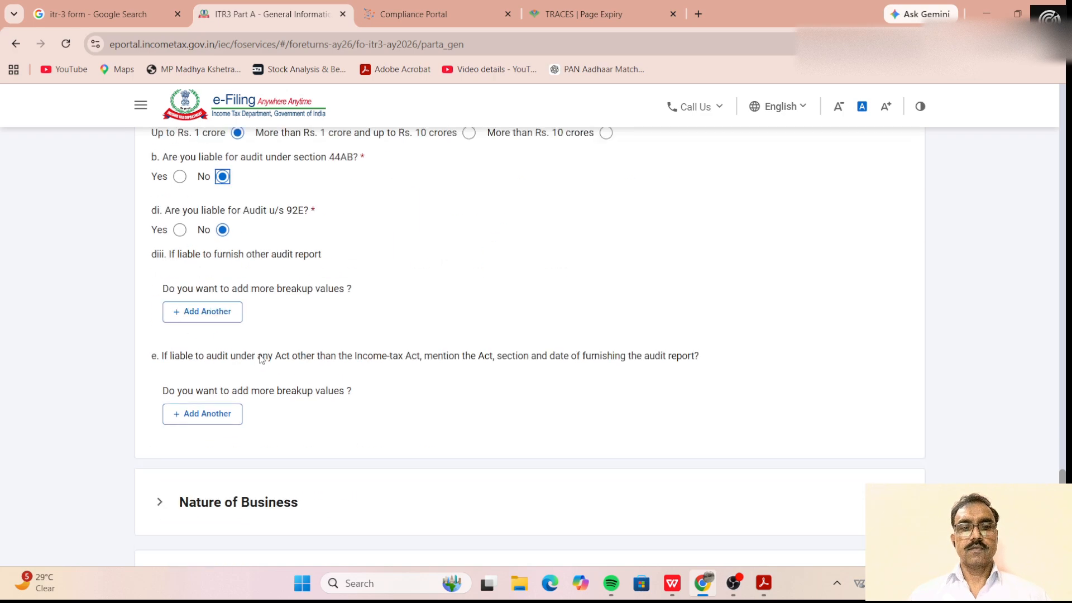
left_click(268, 366)
scroll(256, 402, "down", 2)
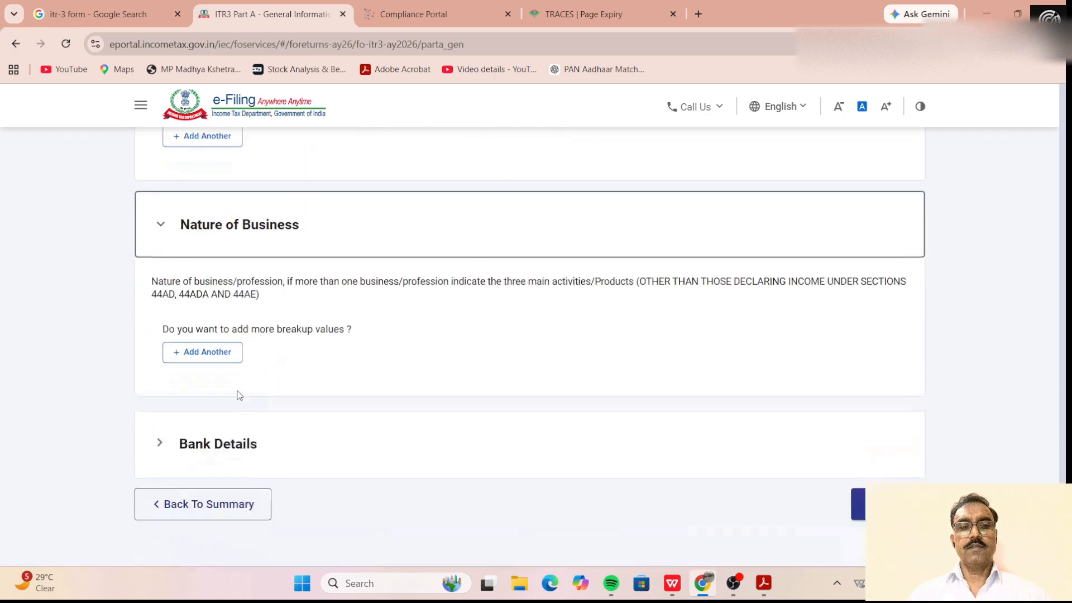
left_click(222, 353)
left_click(227, 402)
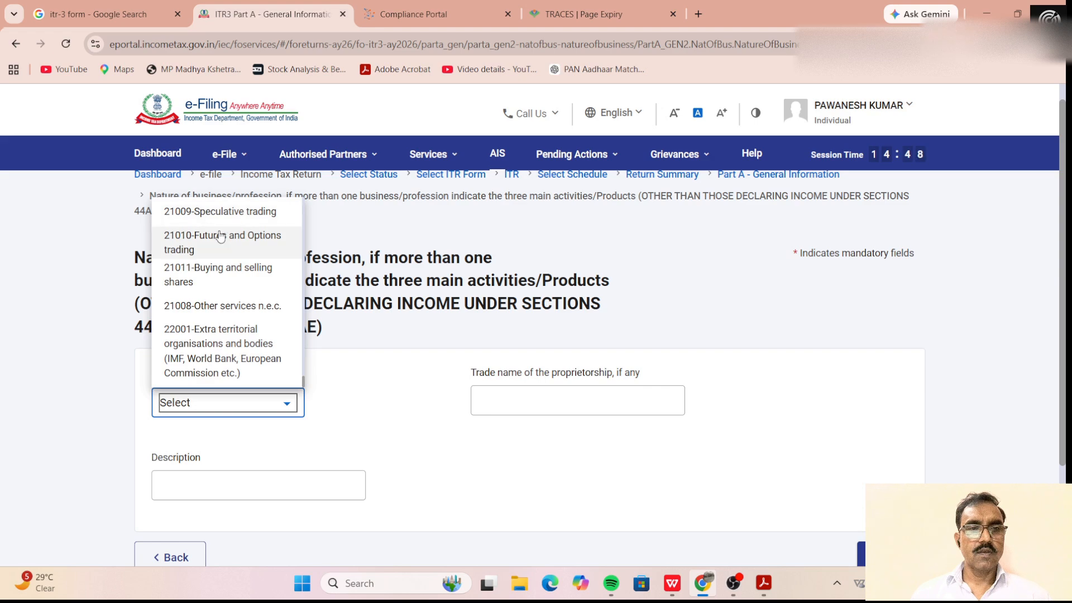
left_click(221, 238)
key("Tab")
scroll(396, 453, "down", 2)
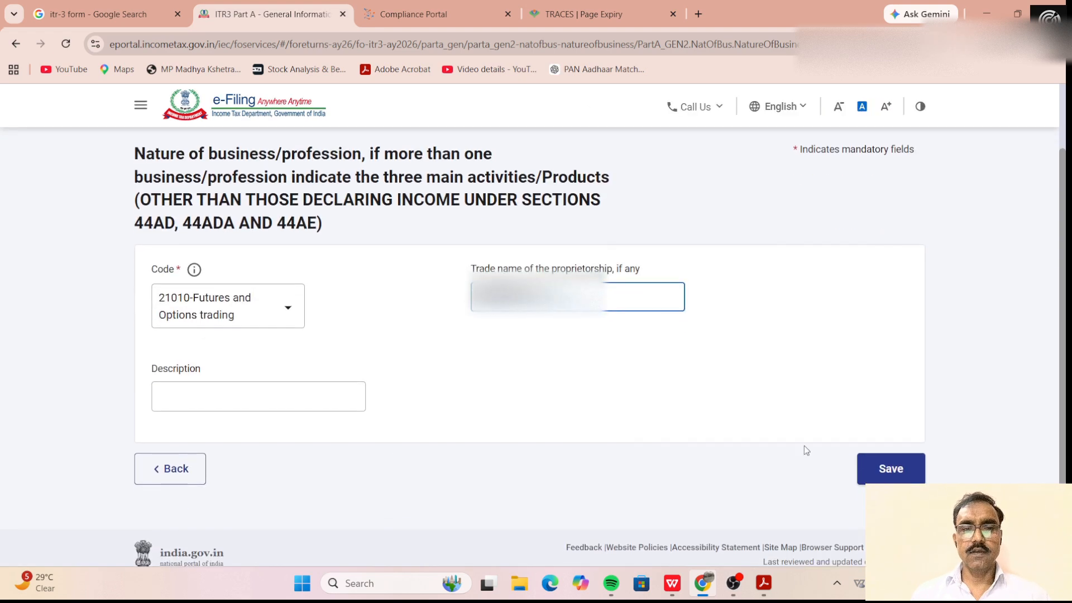
Step: Enter "Income from F&O Trading" as the business description and save the entry
left_click(279, 397)
left_click(292, 552)
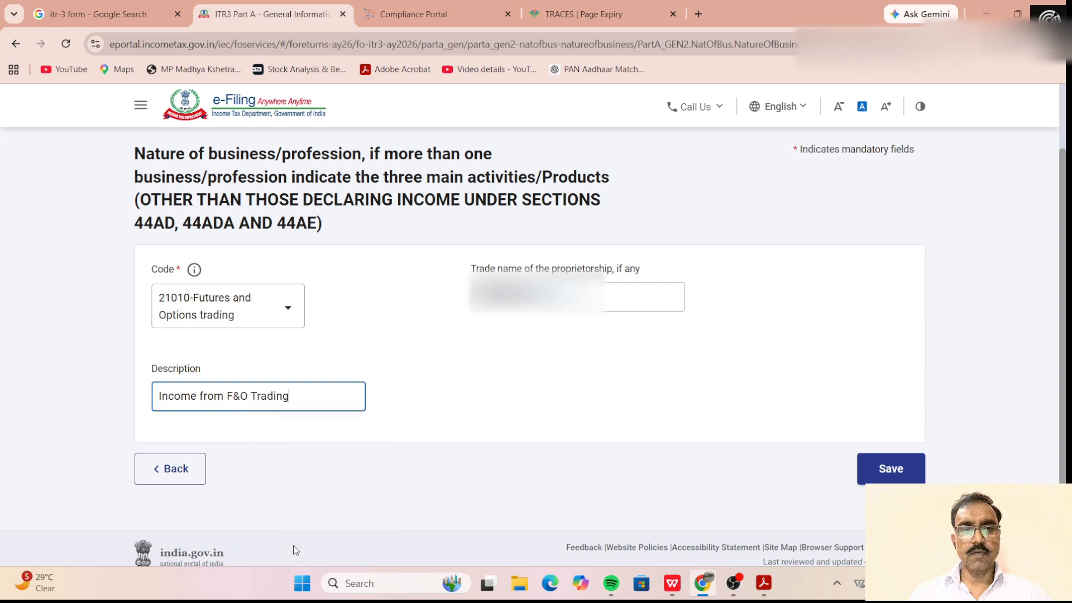
left_click(890, 470)
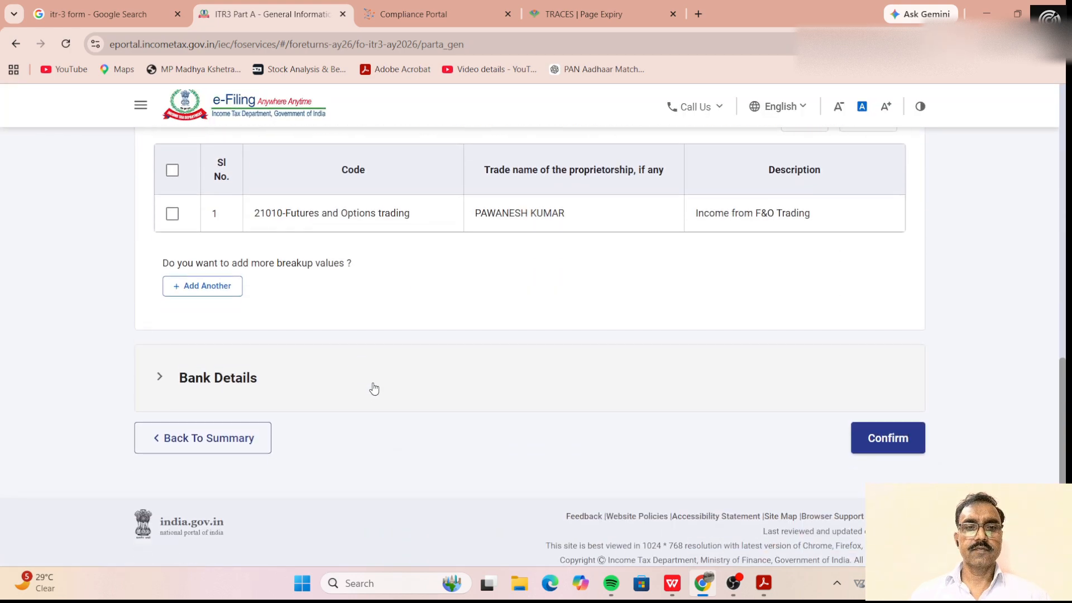
Step: Review the Bank Details section and confirm Part A - General Information
left_click(330, 388)
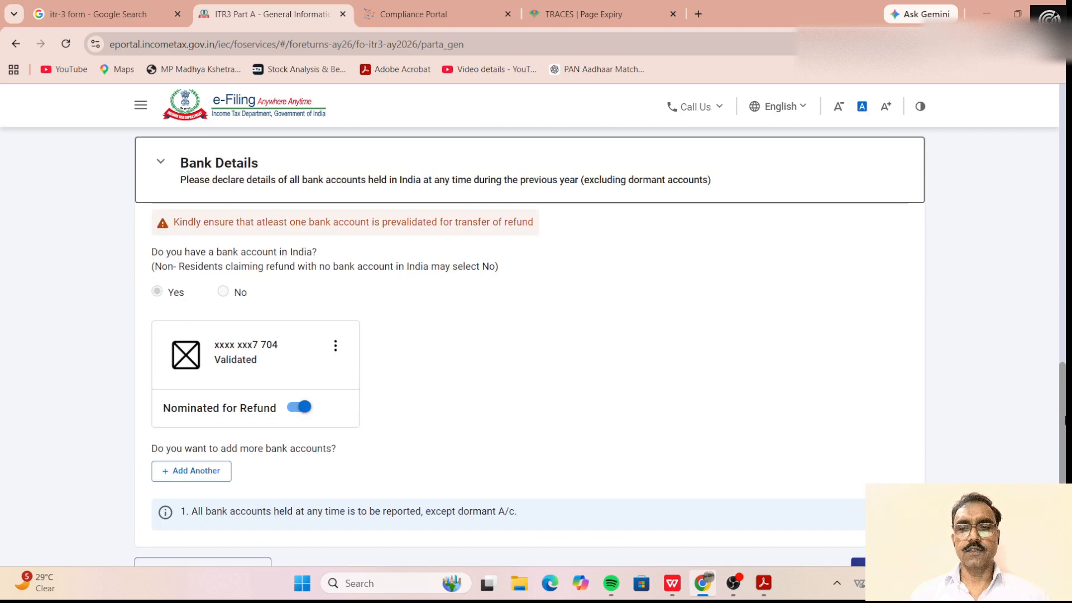
scroll(940, 358, "down", 3)
left_click(884, 424)
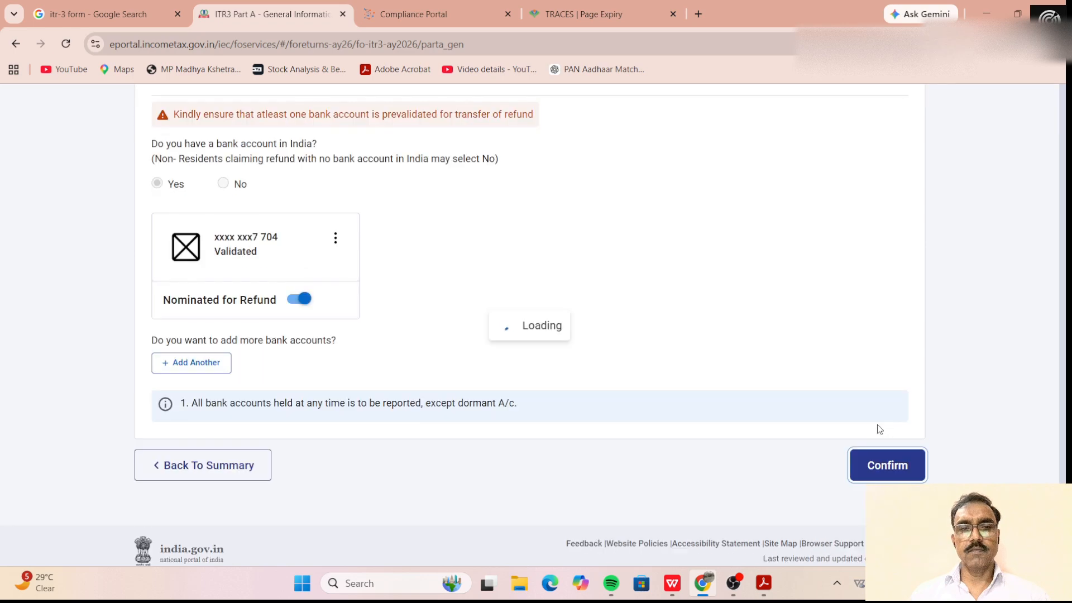
Step: Open Schedule Salary, review the gross salary, net salary and section 16 deduction, and confirm the schedule
left_click(460, 295)
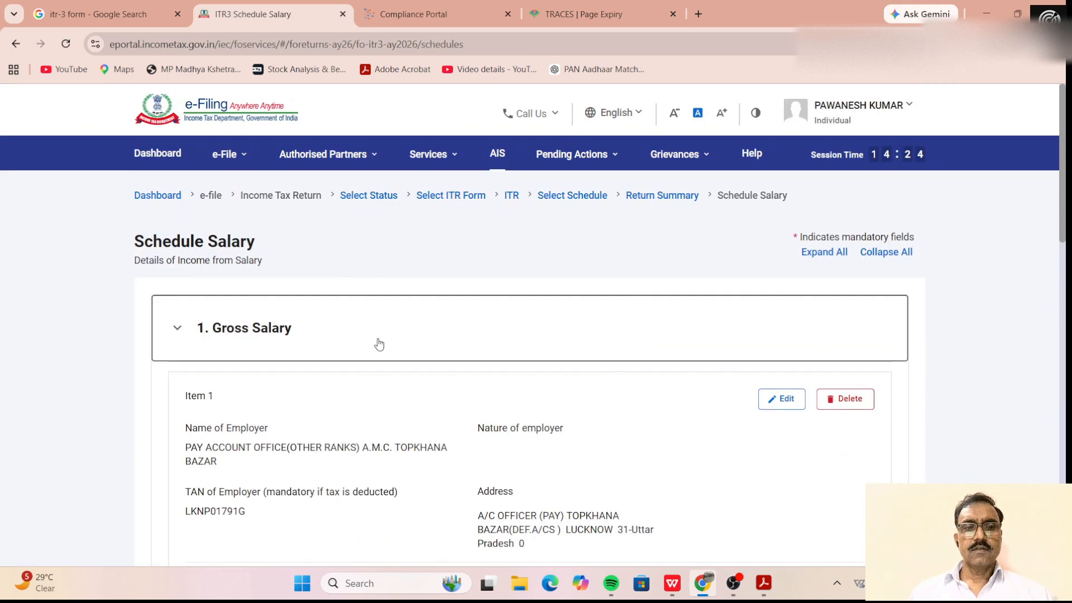
scroll(421, 341, "down", 2)
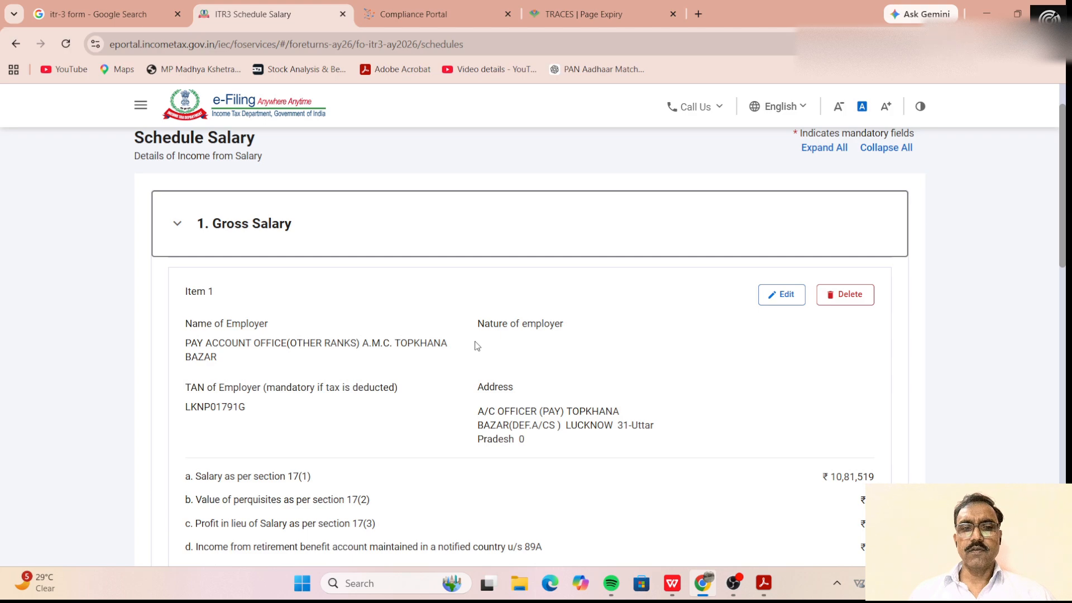
scroll(667, 356, "down", 2)
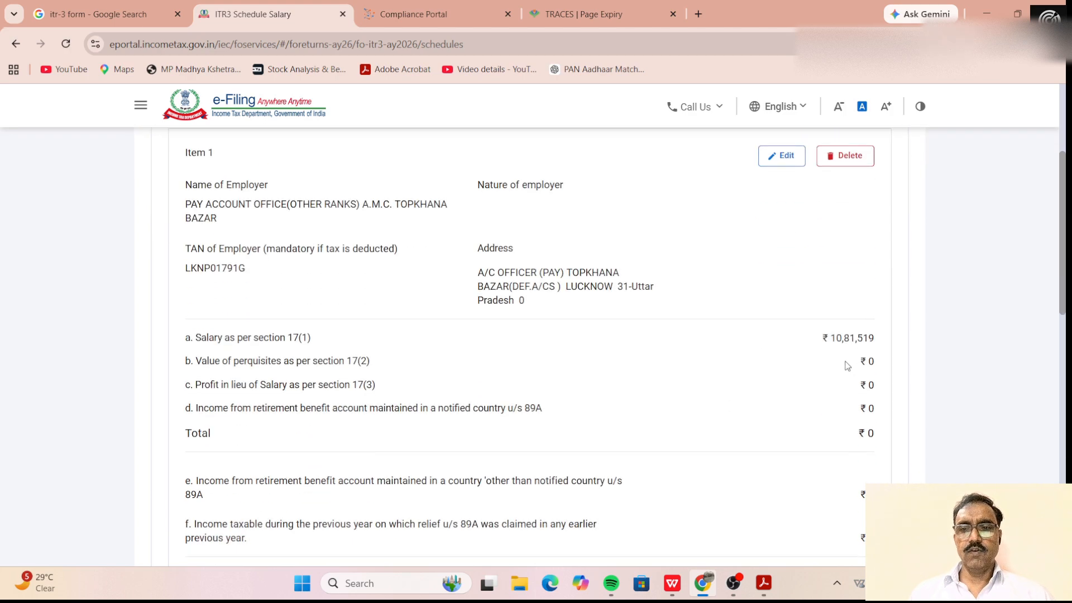
scroll(832, 391, "down", 4)
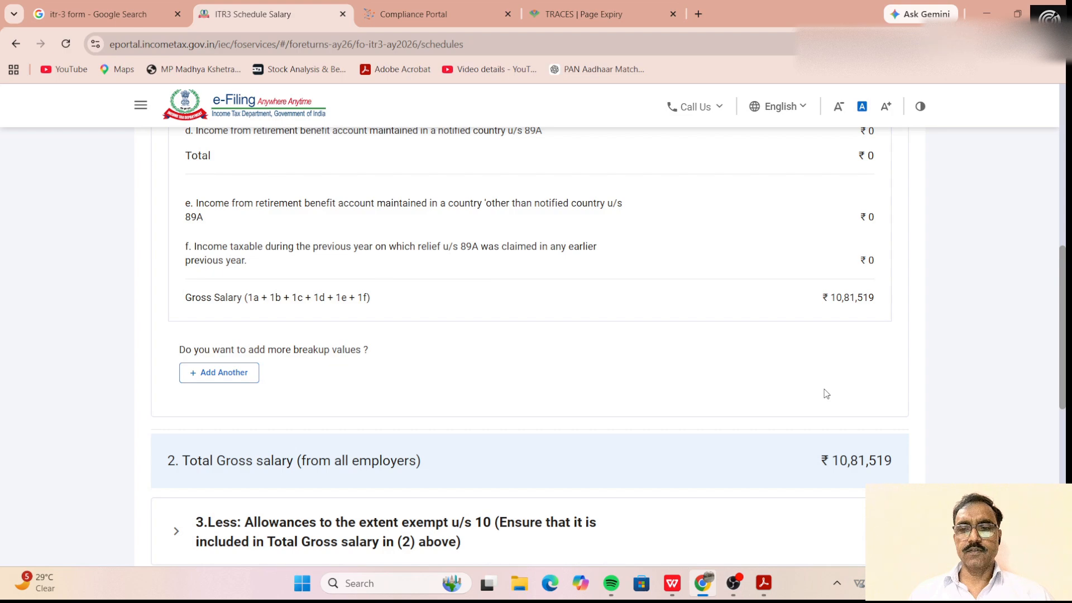
scroll(827, 394, "down", 7)
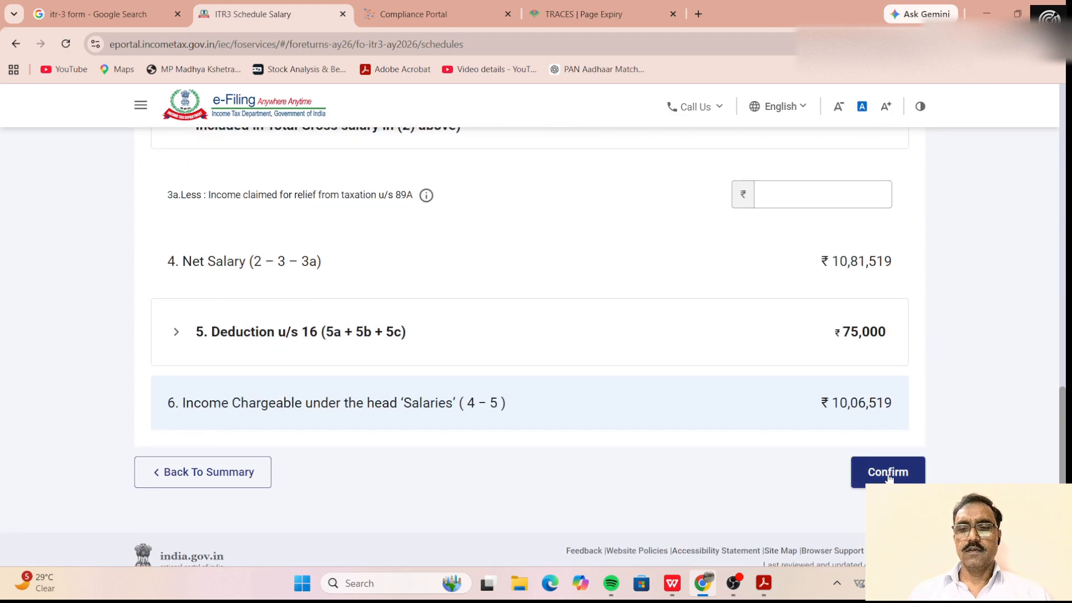
left_click(889, 473)
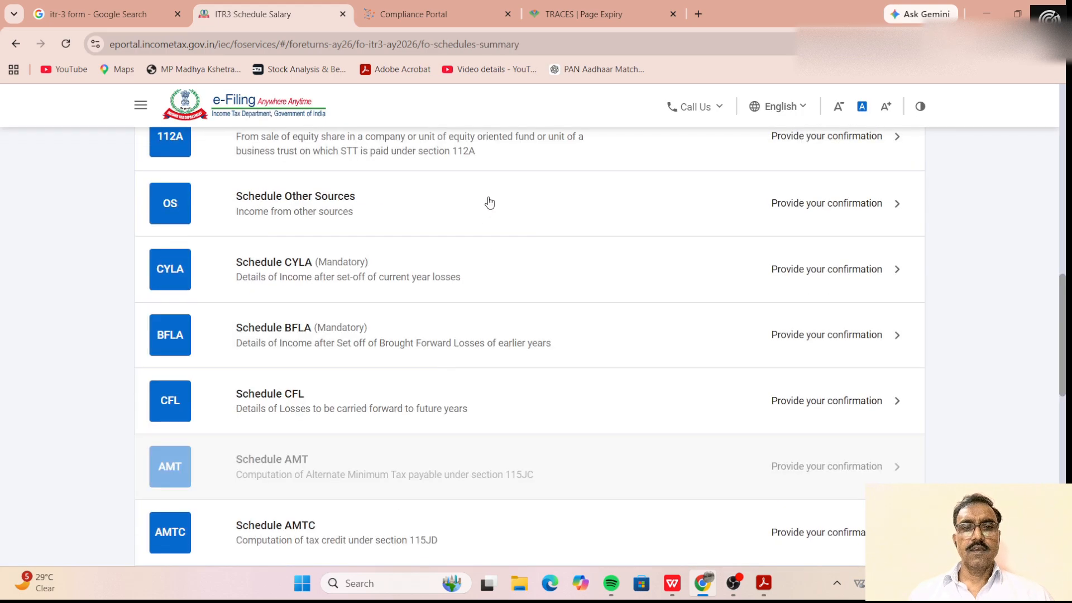
Step: Check the dividend and interest amounts in item 1 of Schedule Other Sources against the Taxpayer Information Summary PDF in Acrobat and save the item
left_click(847, 224)
left_click(788, 324)
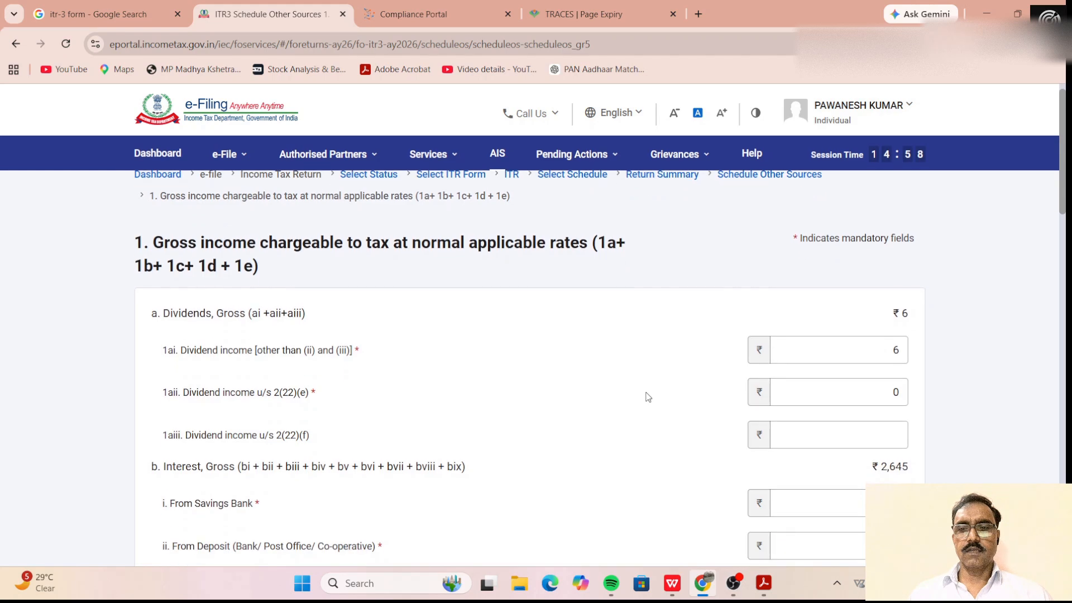
scroll(676, 398, "down", 3)
scroll(676, 399, "up", 1)
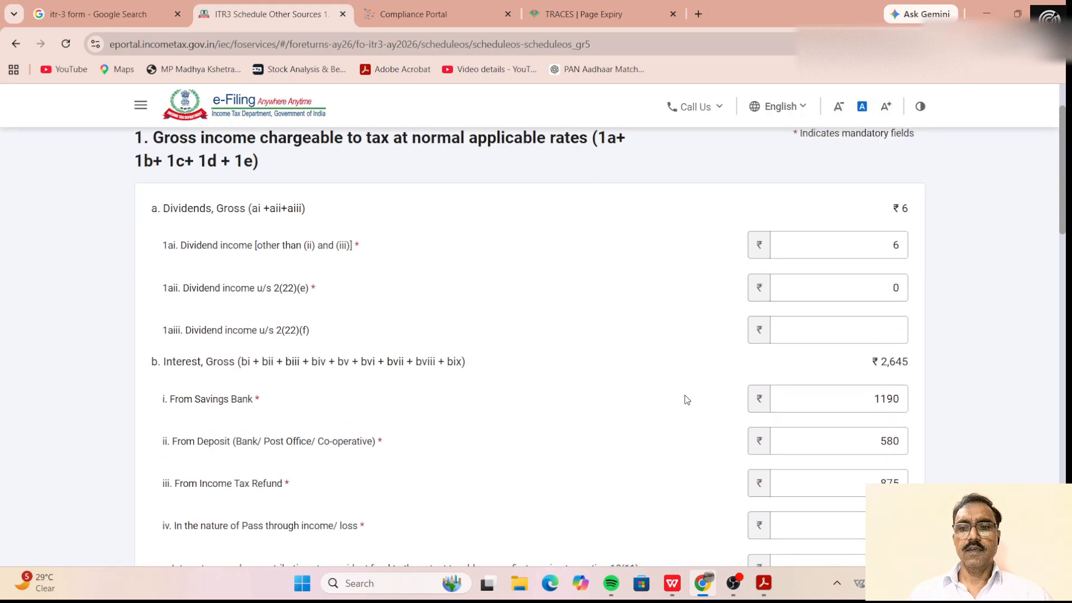
key("alt+Tab")
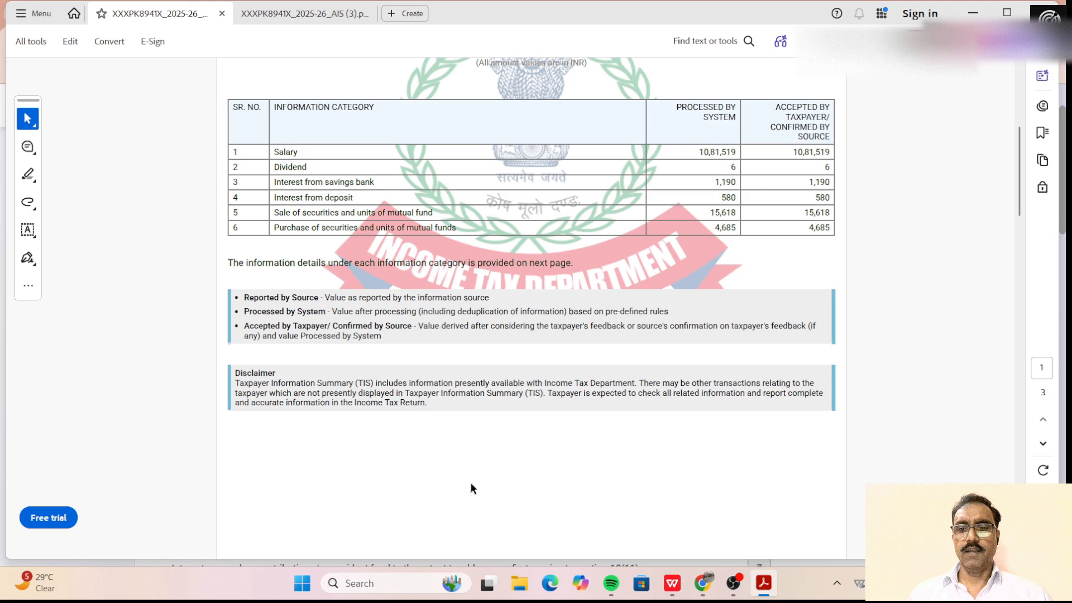
left_click(702, 583)
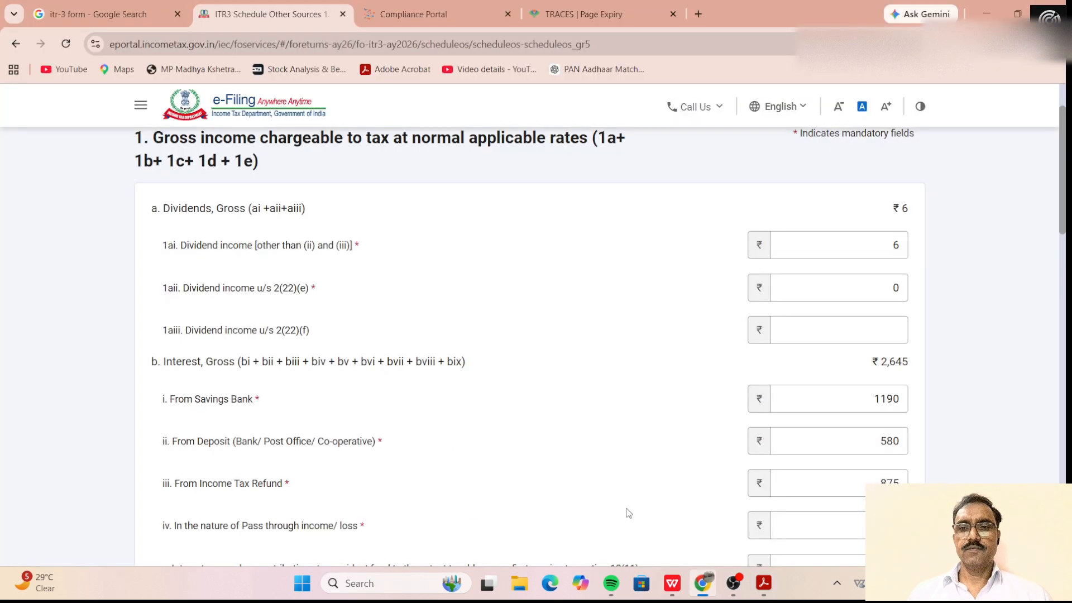
scroll(659, 469, "down", 7)
scroll(661, 464, "down", 12)
left_click(865, 430)
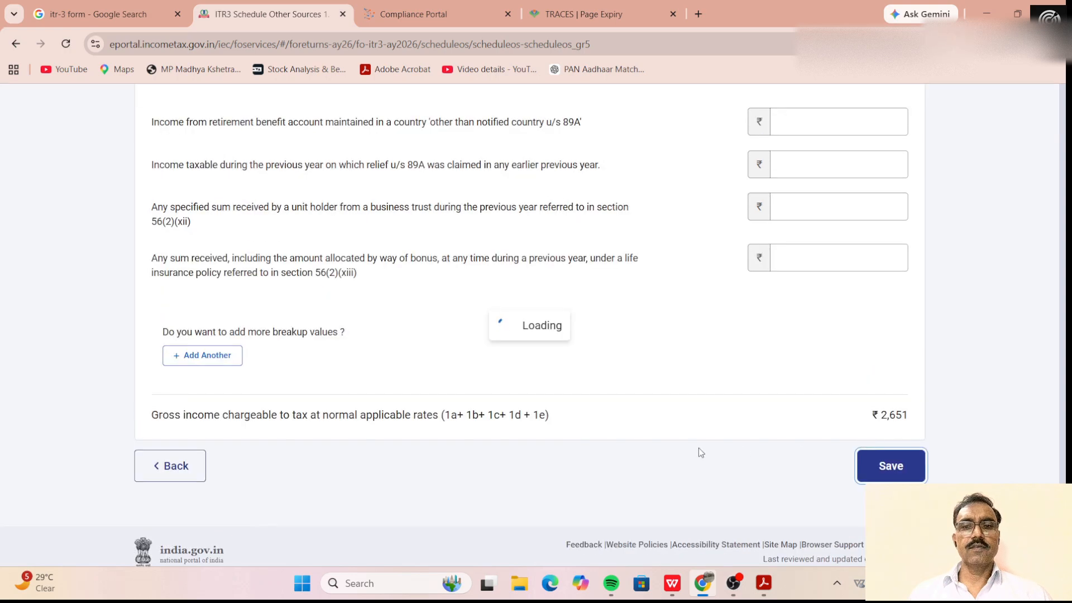
Step: Enter 6 for dividend income 3(a) in the first period of the quarterly breakup and confirm Schedule Other Sources
scroll(608, 386, "down", 8)
left_click(899, 432)
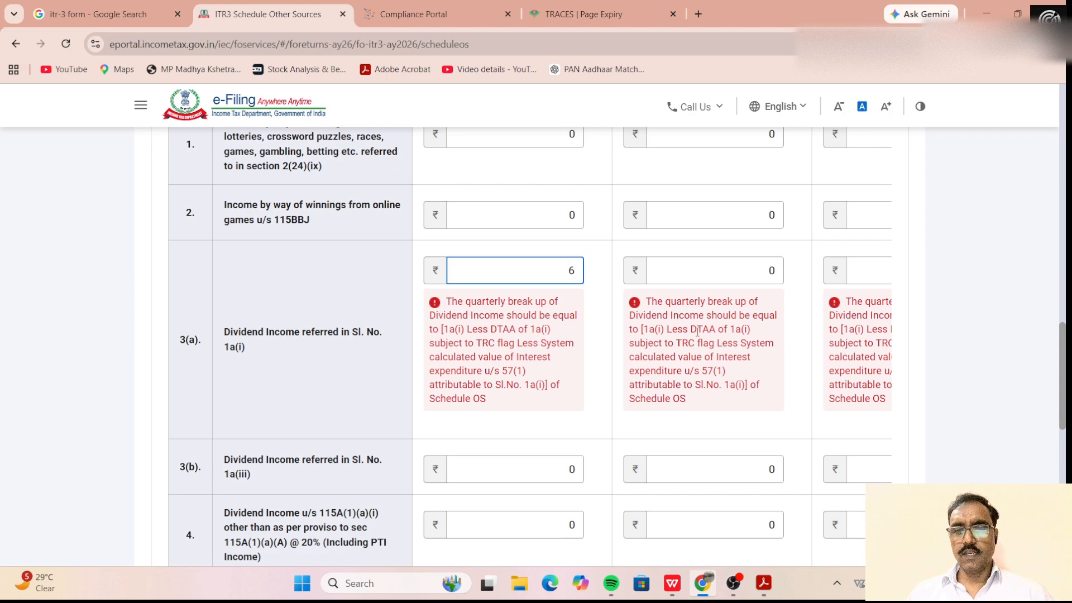
scroll(754, 376, "down", 10)
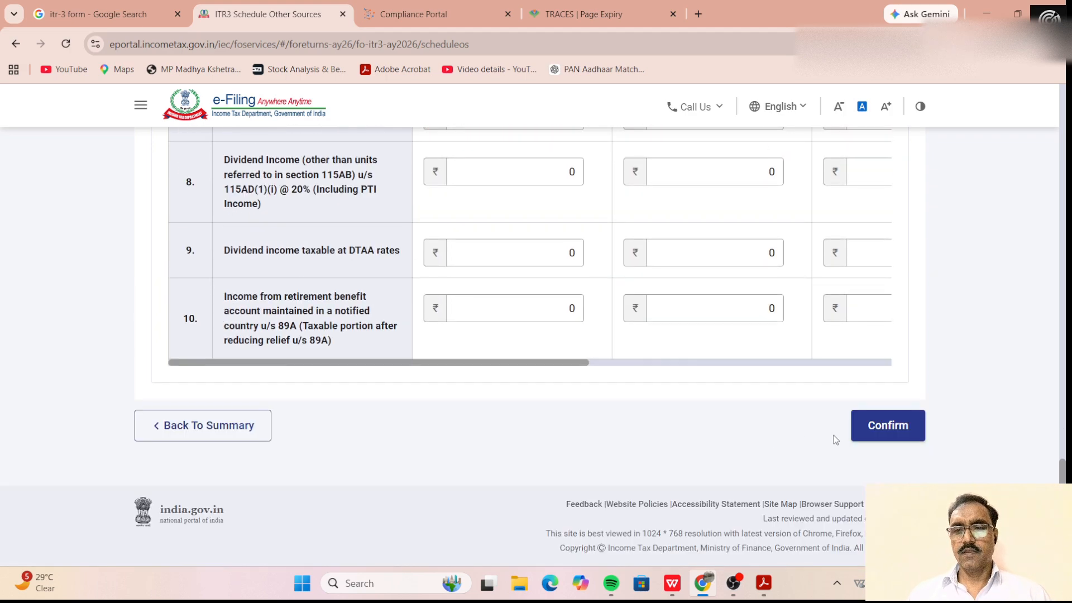
left_click(860, 424)
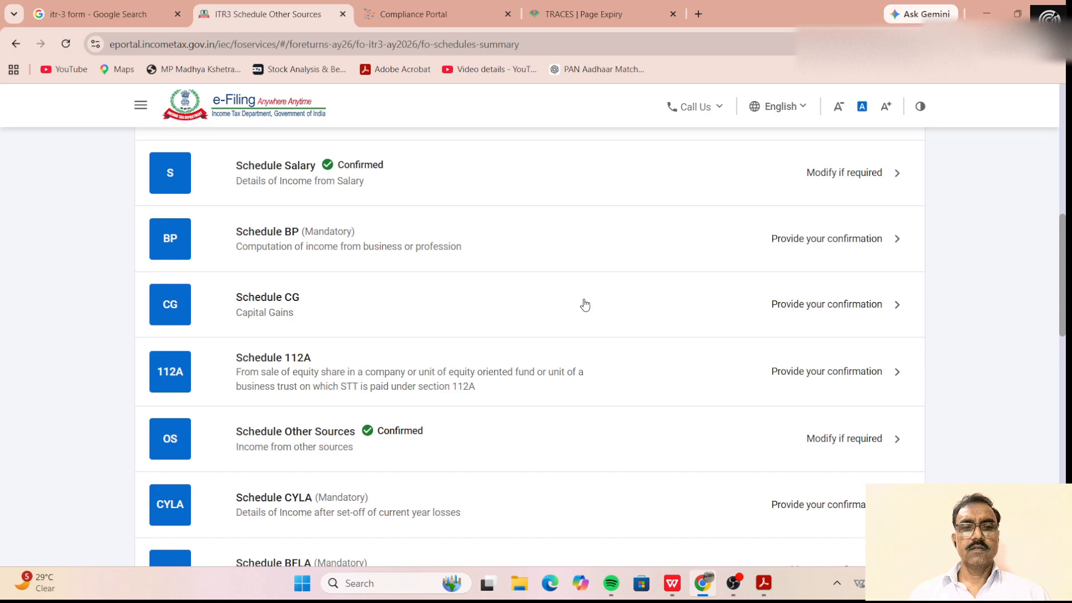
Step: In Schedule CG, add a short-term capital gain entry under item 3 for STT-paid equity shares or equity oriented mutual fund units
left_click(585, 305)
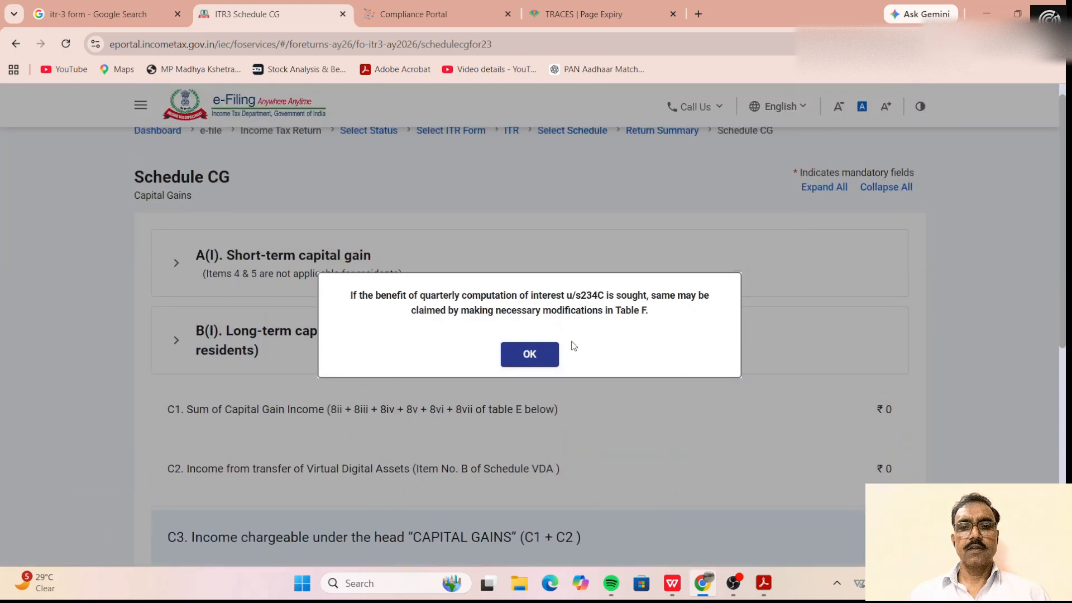
left_click(532, 367)
left_click(315, 265)
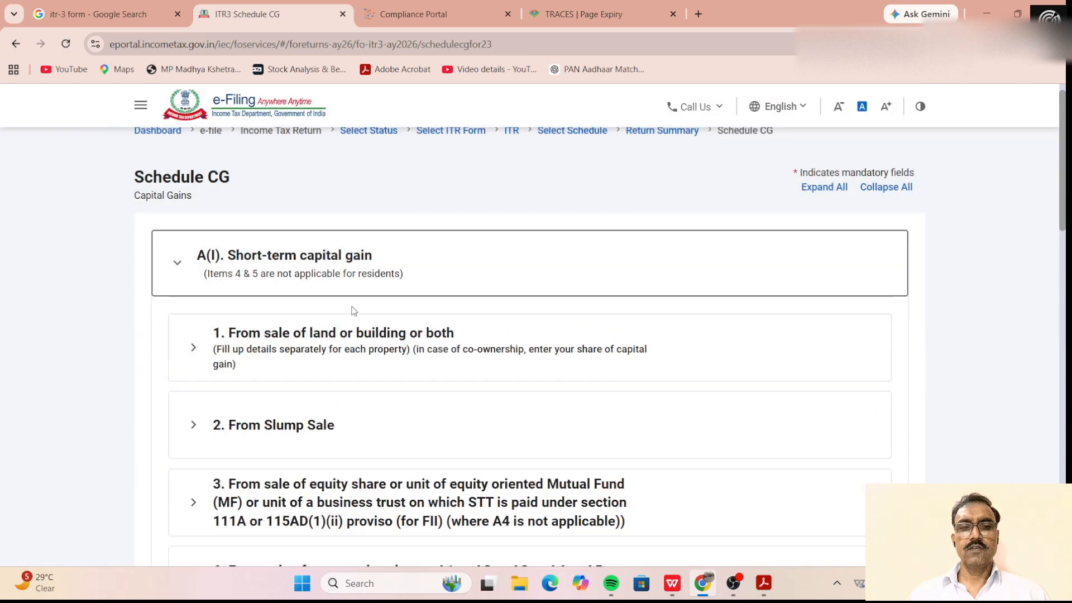
scroll(420, 428, "down", 1)
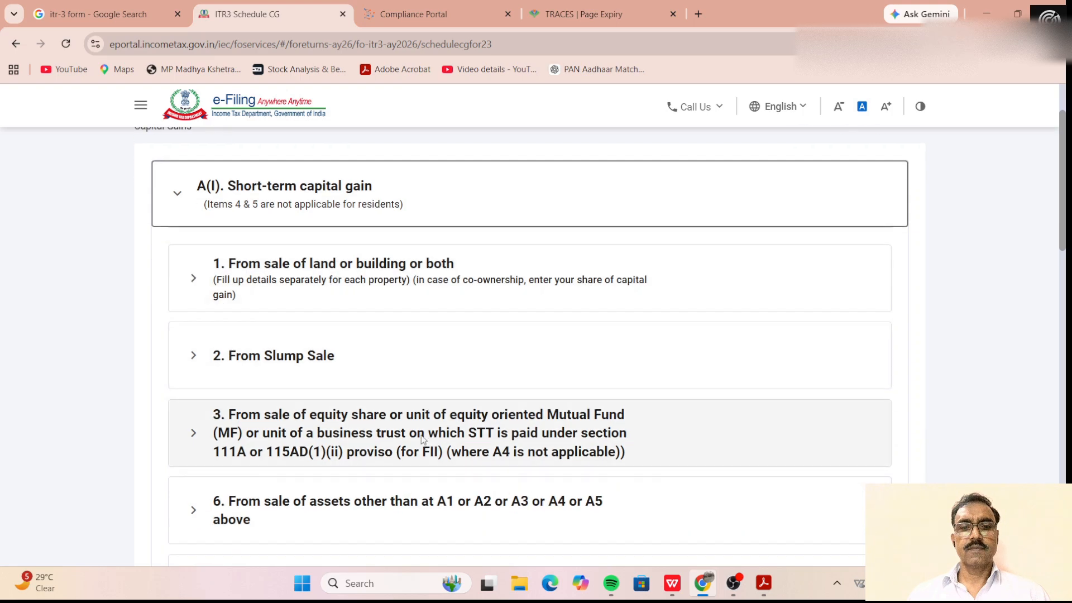
left_click(463, 424)
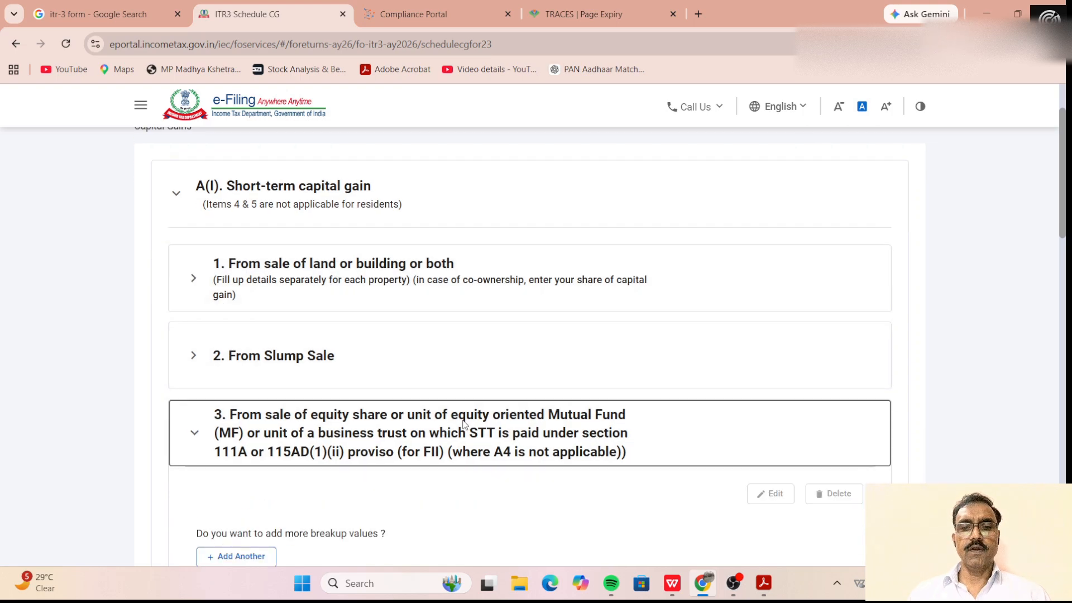
scroll(469, 427, "down", 3)
left_click(259, 354)
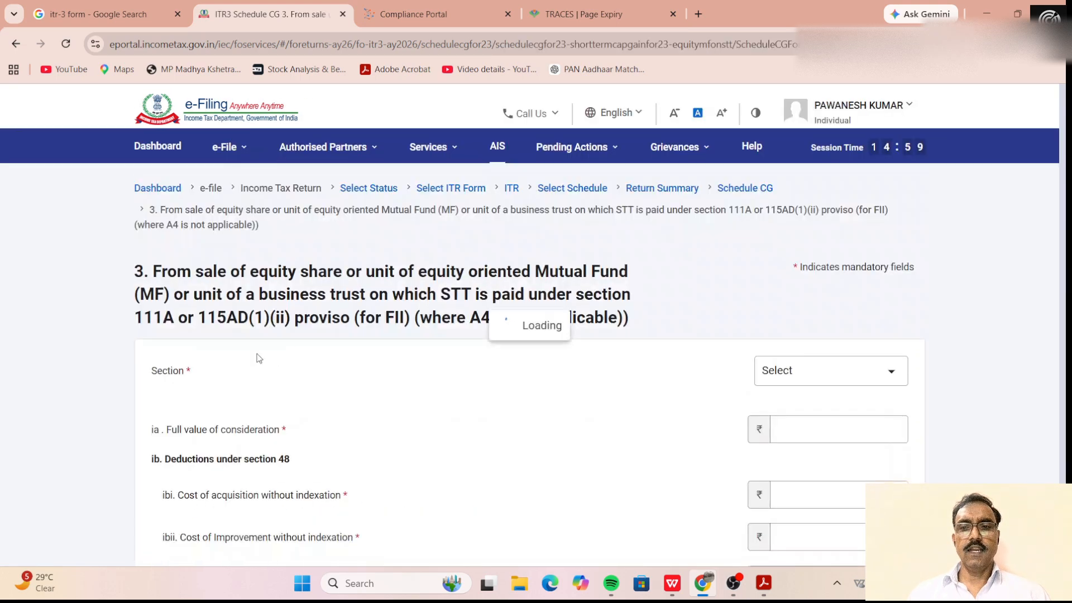
Step: Select section 111A [for others], enter full value of consideration 14322, cost of acquisition 16620 and transfer expenditure 72, and save the entry
left_click(897, 362)
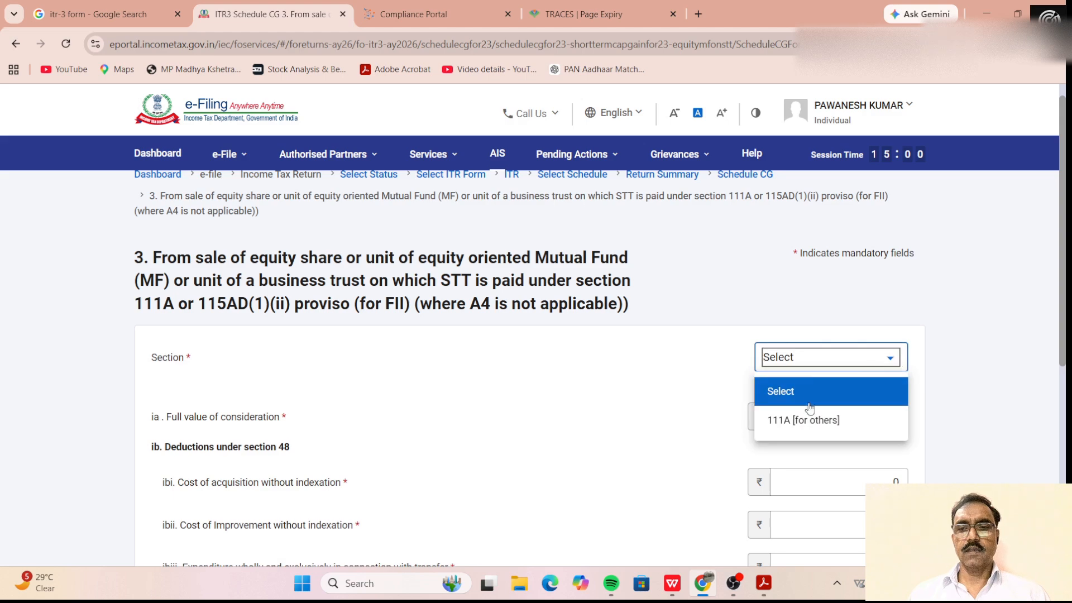
left_click(807, 416)
scroll(821, 399, "down", 3)
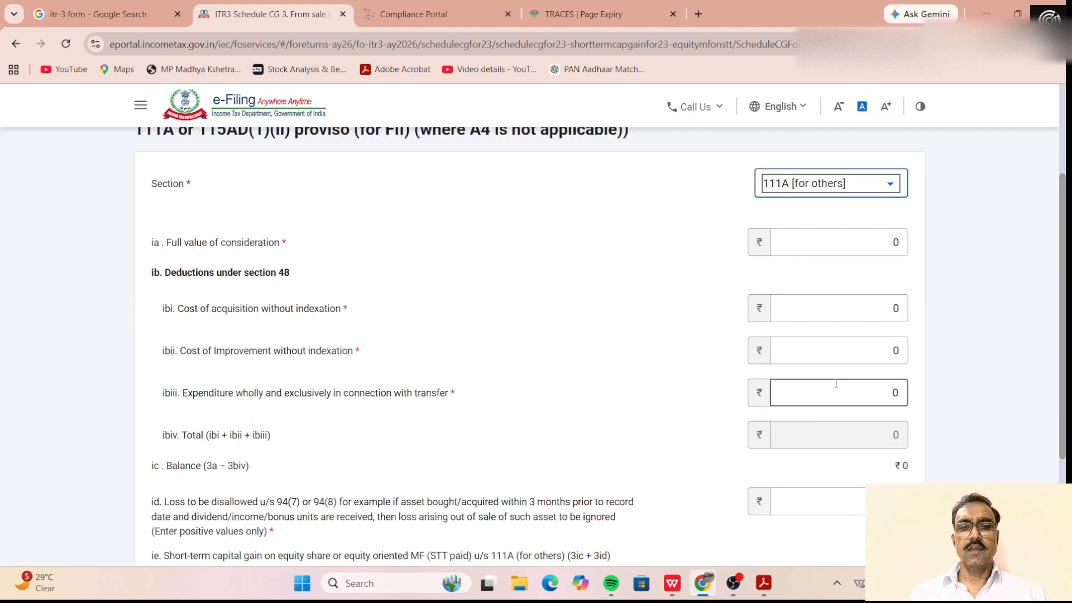
left_click(877, 312)
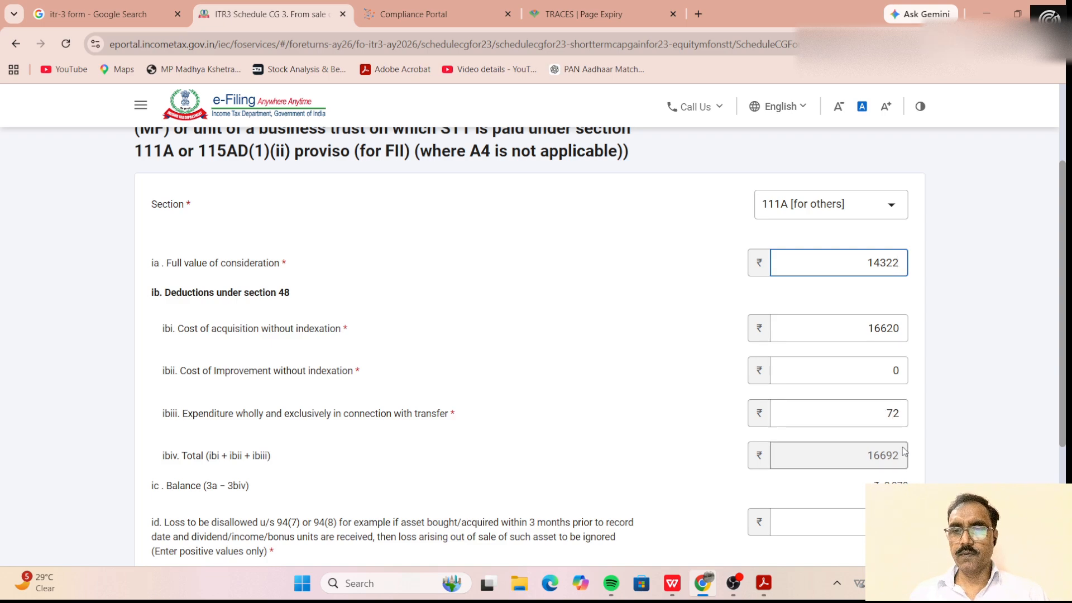
scroll(903, 447, "down", 3)
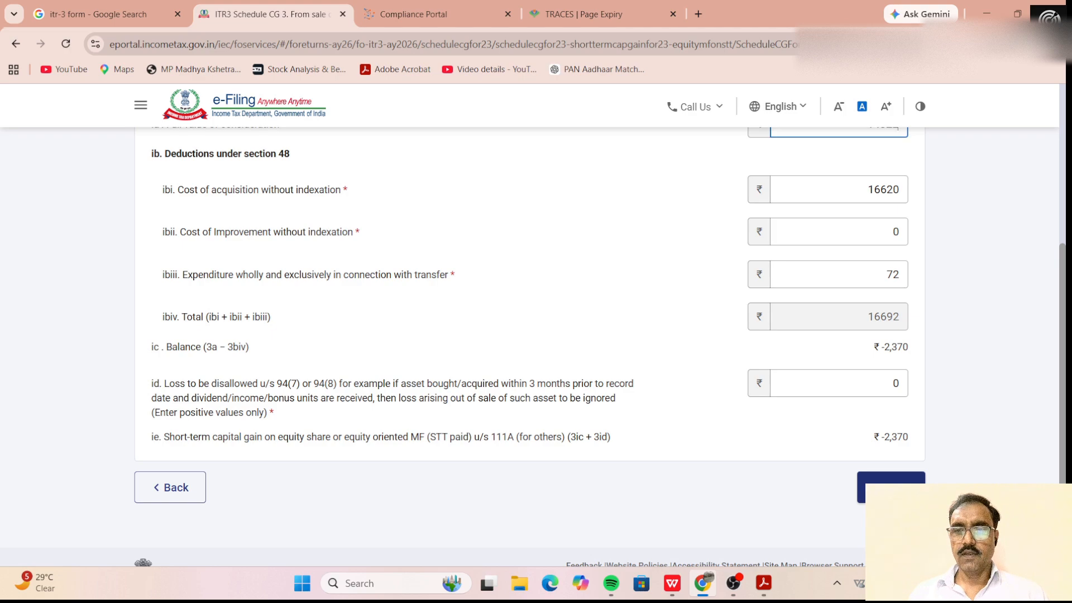
left_click(892, 488)
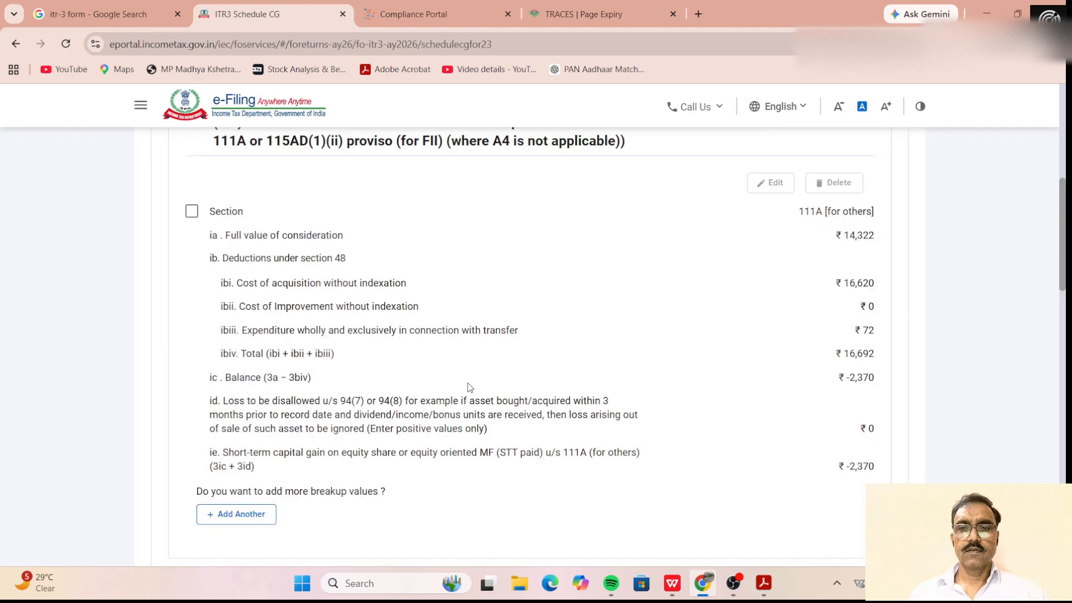
Step: From long-term capital gain item 4 under section 112A, go to Schedule 112A and add a new breakup entry
scroll(470, 390, "down", 8)
scroll(471, 391, "down", 4)
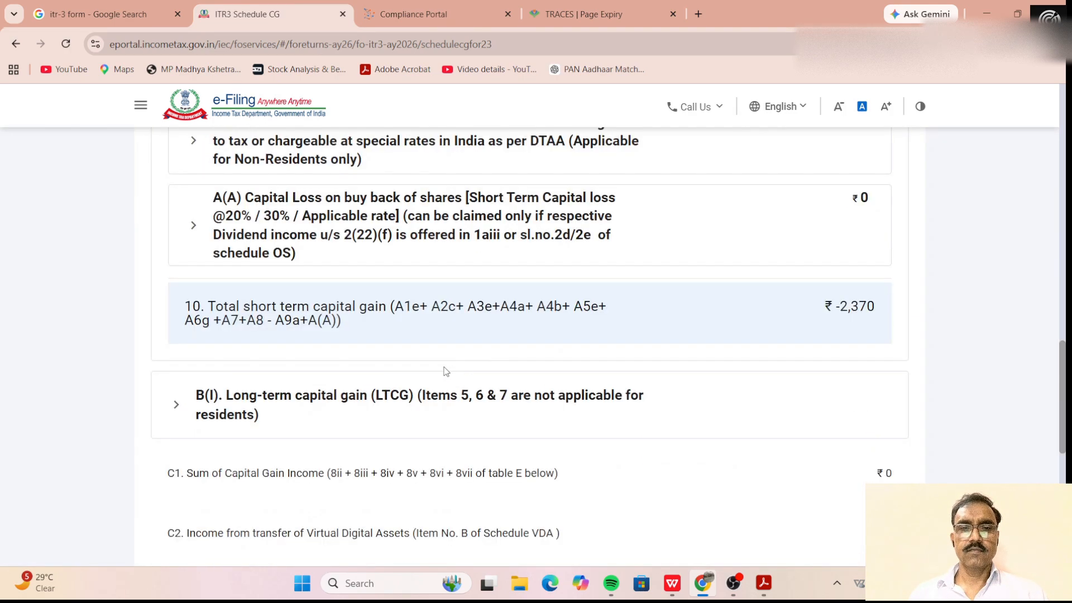
left_click(441, 401)
scroll(432, 404, "down", 8)
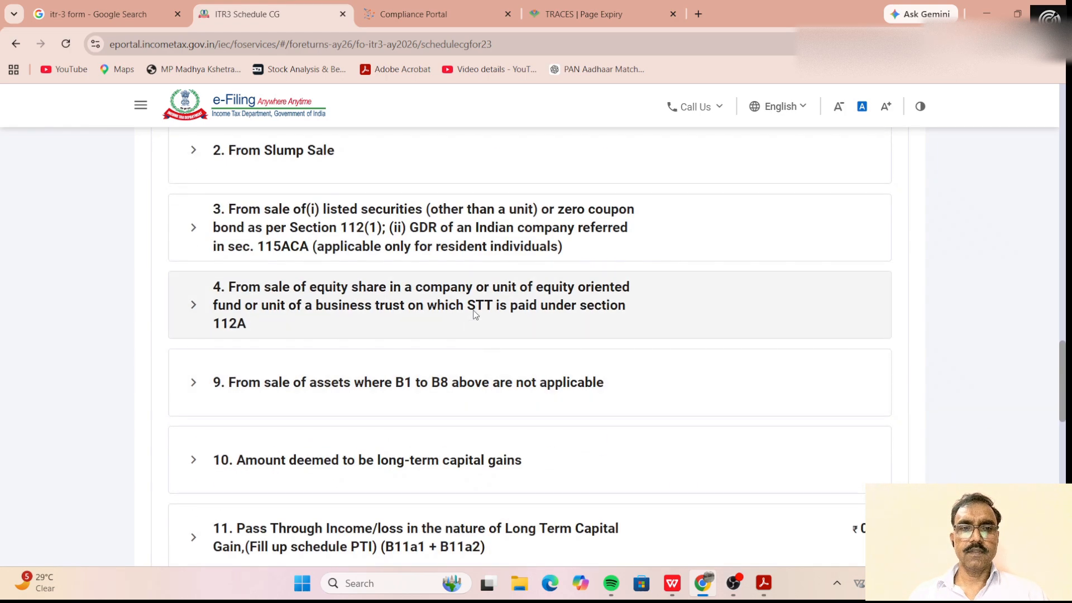
left_click(452, 295)
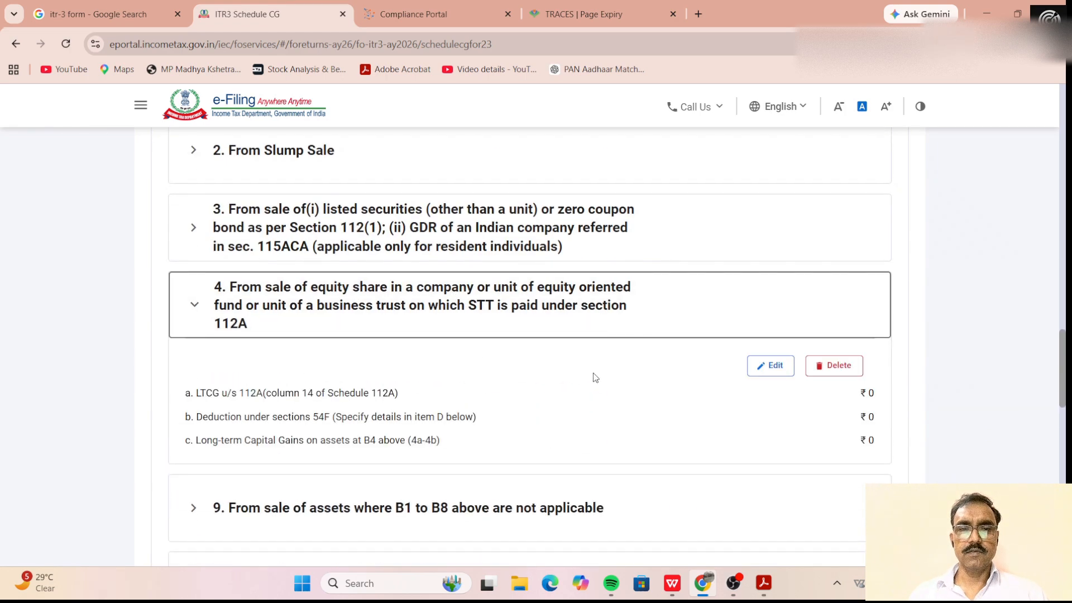
left_click(790, 369)
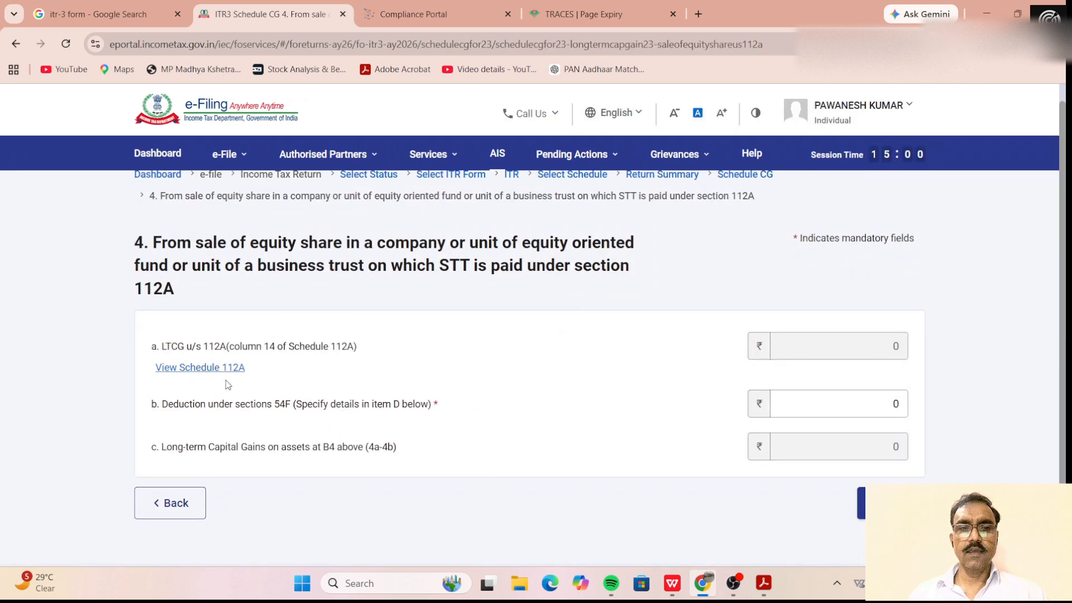
left_click(219, 369)
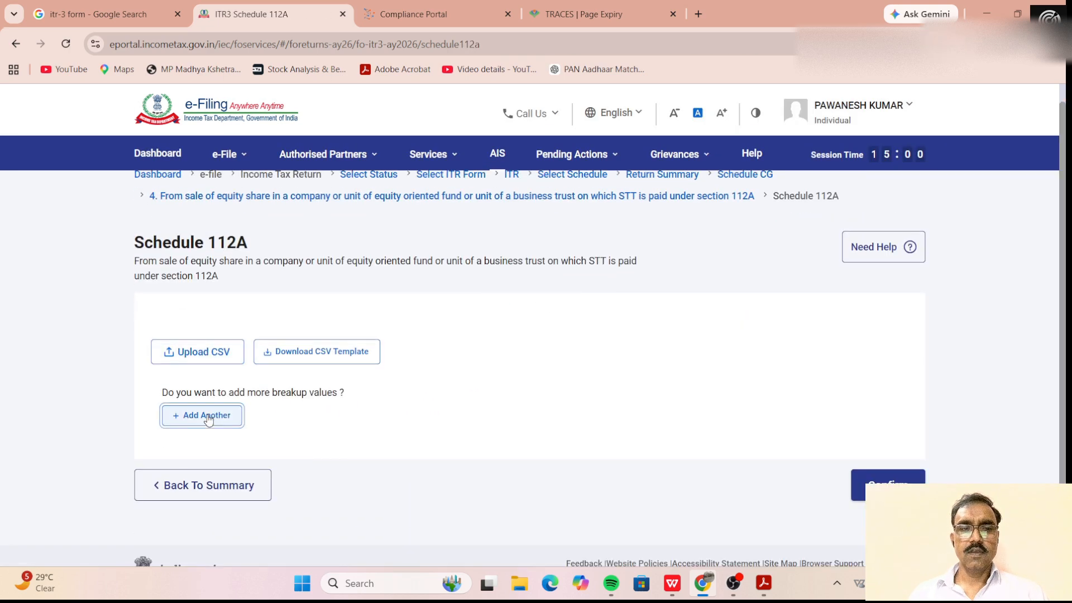
left_click(221, 416)
Step: In the Schedule 112A entry, select shares acquired After 31st January, 2018, and enter cost of acquisition 1830 and full value of consideration 1296
left_click(287, 310)
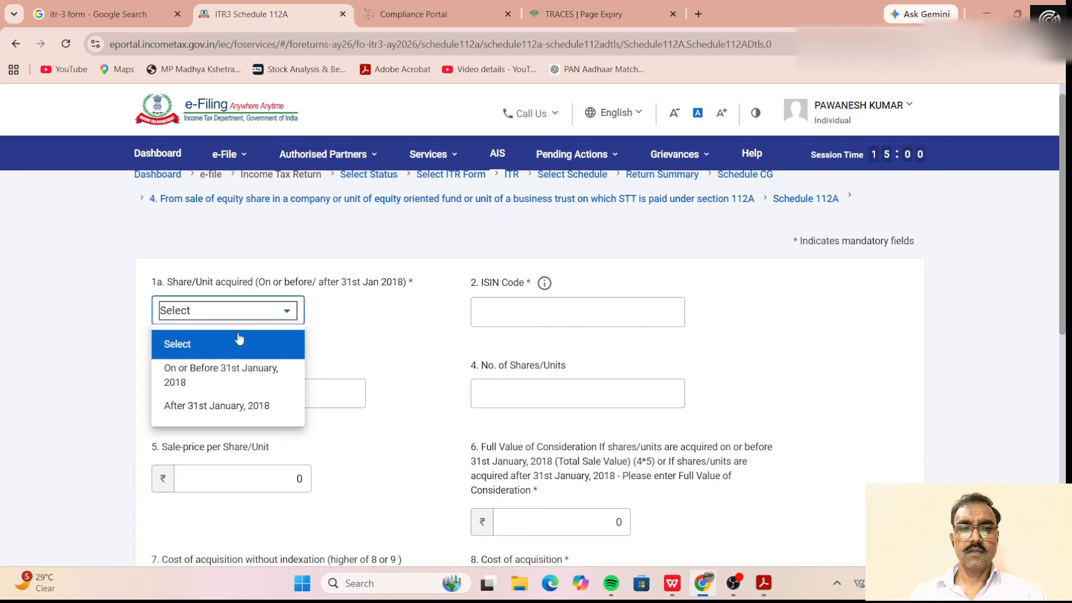
left_click(236, 410)
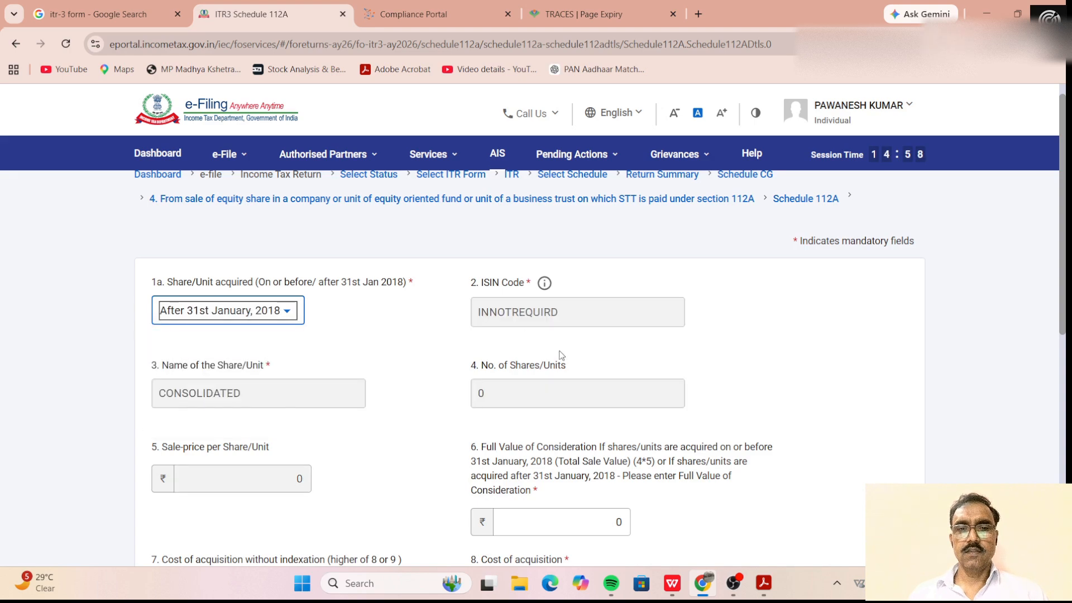
scroll(550, 368, "down", 4)
left_click(608, 347)
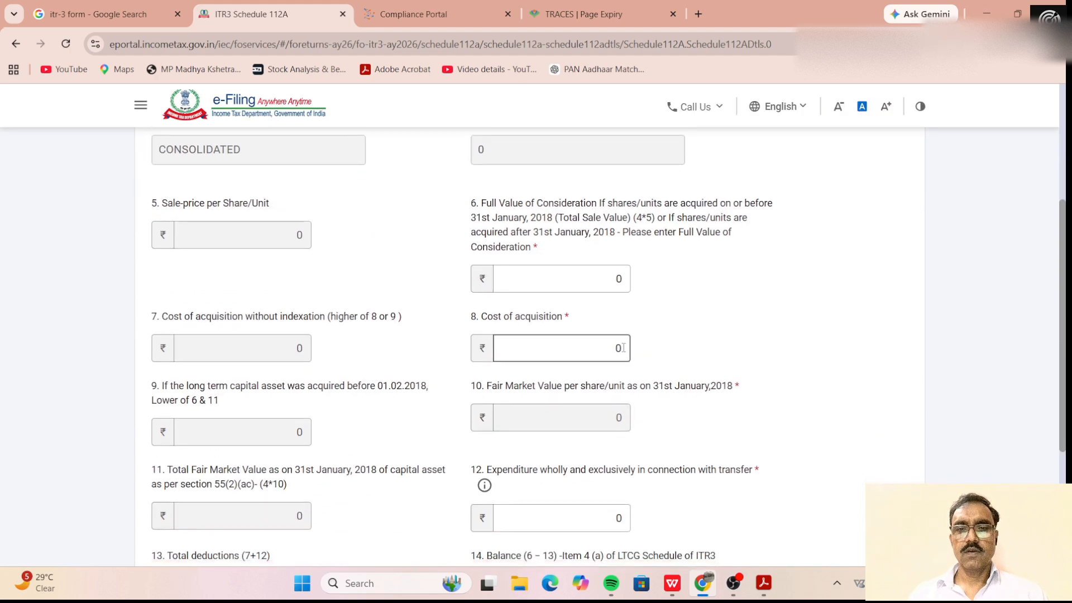
type("1830")
left_click(595, 280)
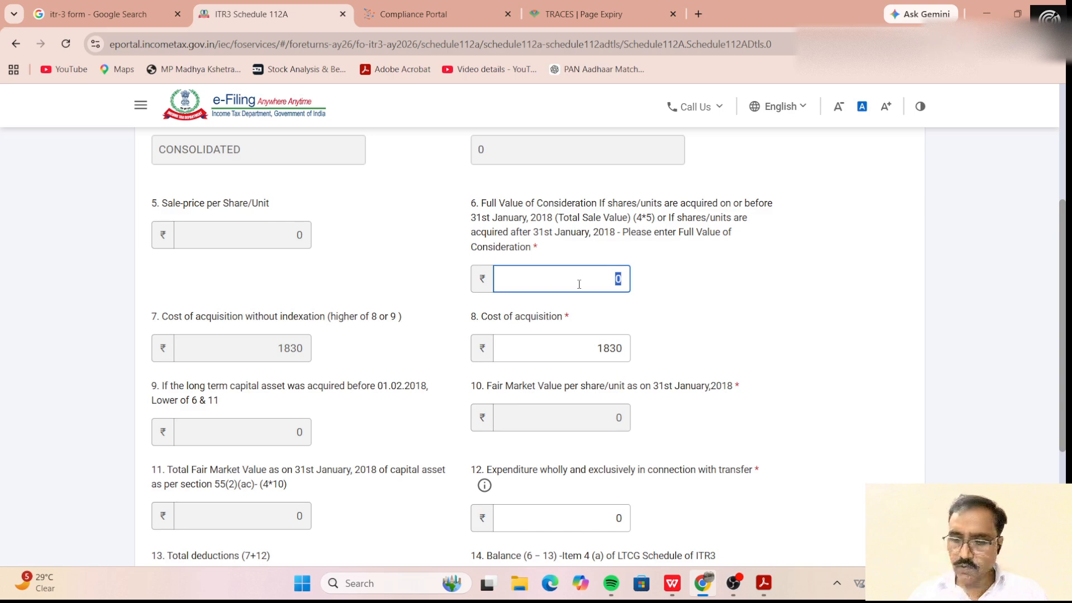
type("1296")
Step: Enter 5 as expenditure in connection with transfer, save the entry and confirm Schedule 112A
scroll(584, 296, "down", 4)
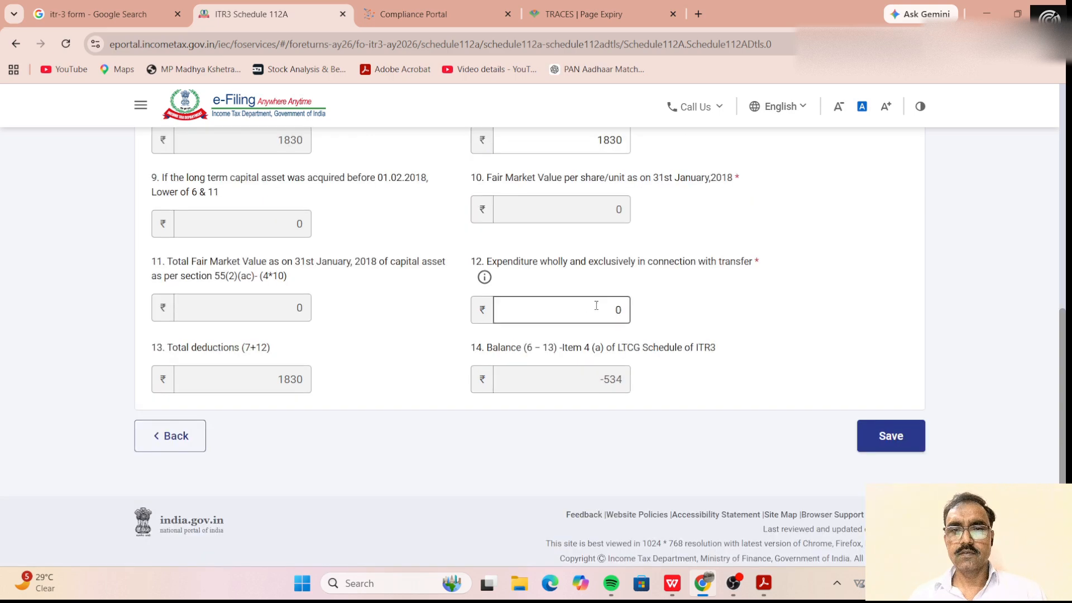
double_click(617, 311)
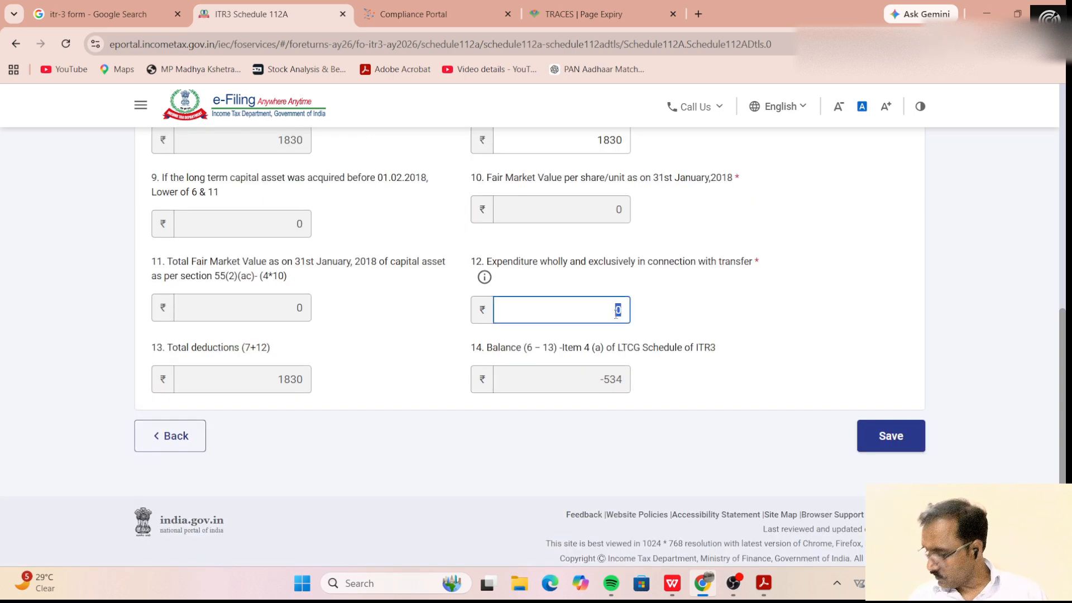
type("5")
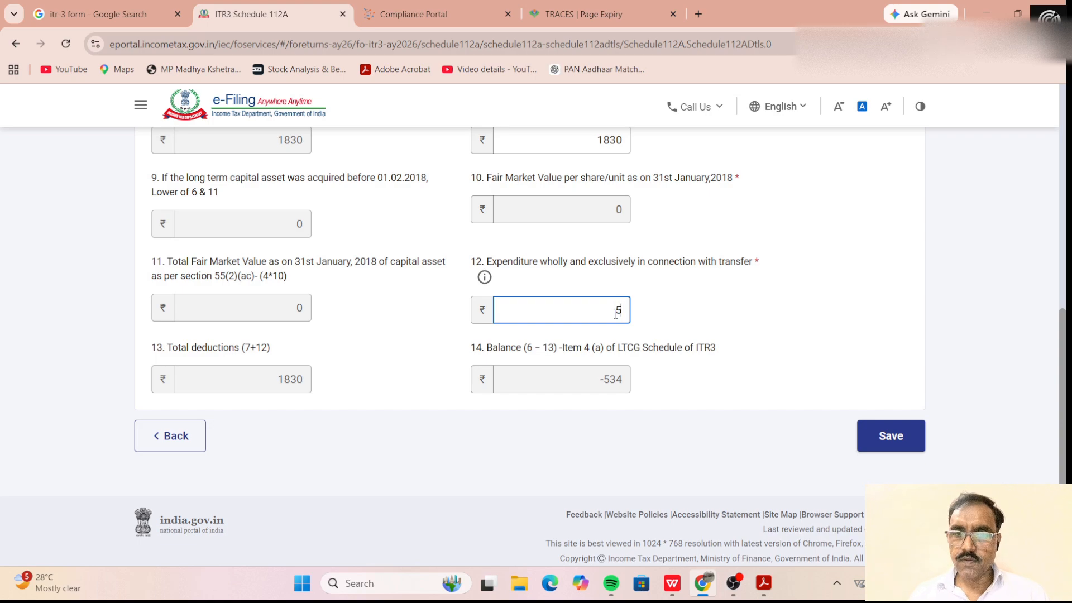
left_click(889, 435)
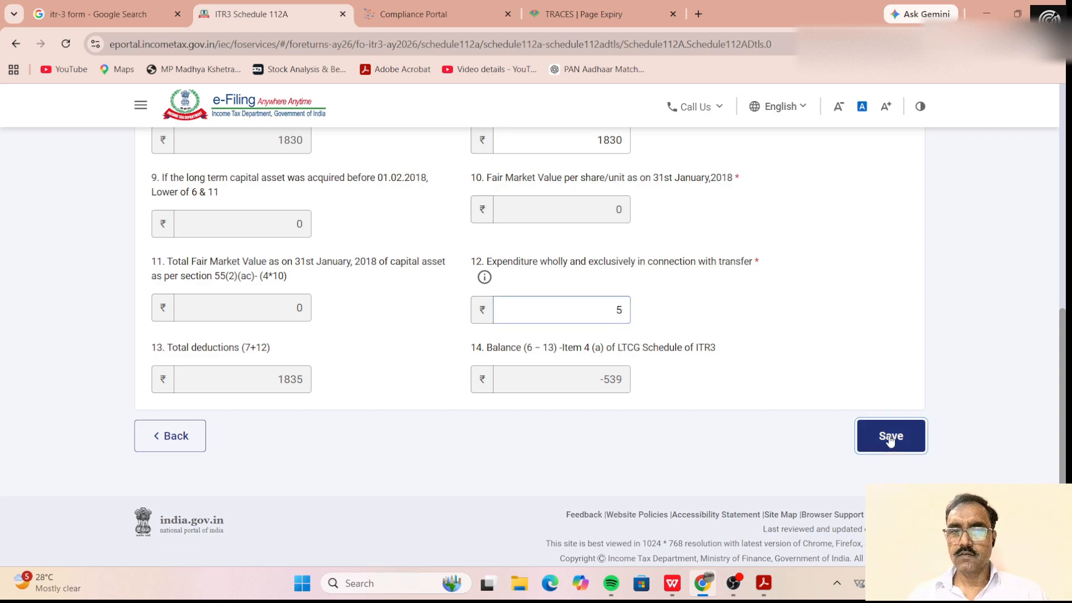
scroll(821, 290, "down", 15)
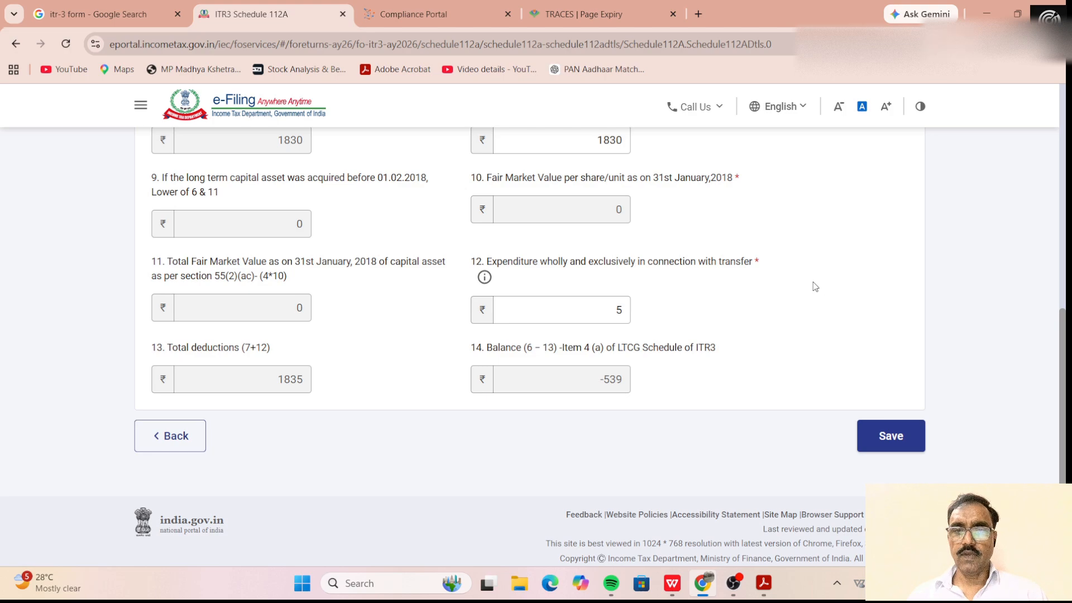
left_click(892, 439)
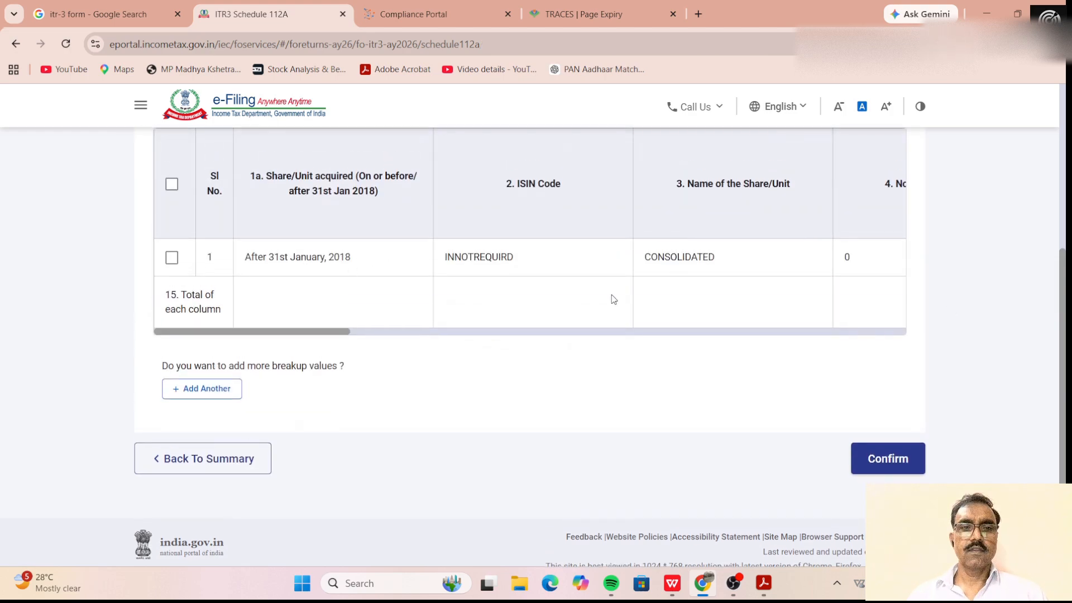
left_click(902, 459)
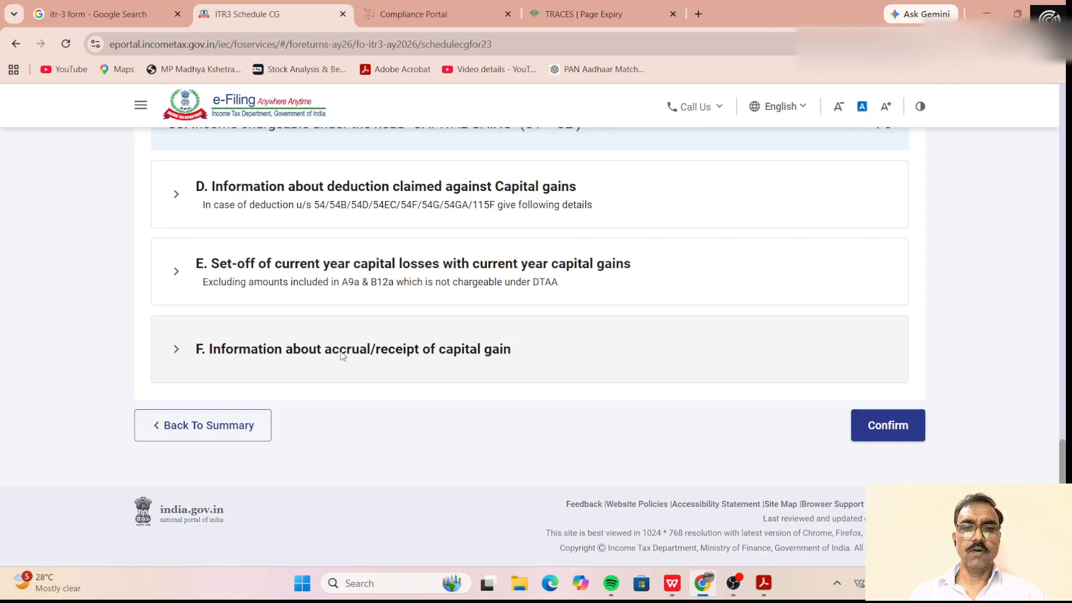
Step: Review section F, Information about accrual/receipt of capital gain, in Schedule CG and confirm the schedule
left_click(343, 356)
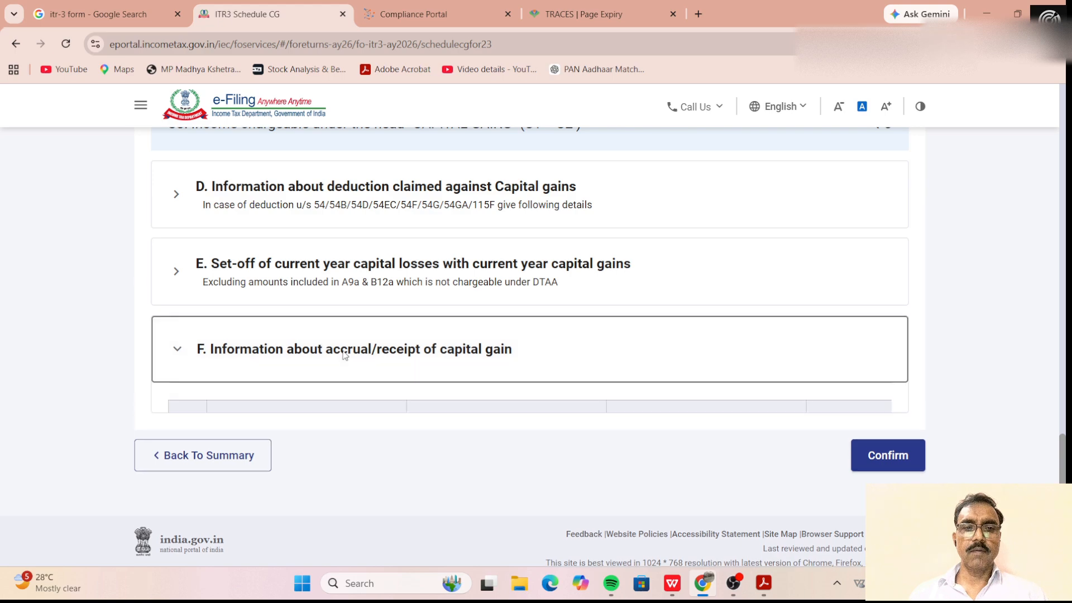
scroll(473, 389, "down", 2)
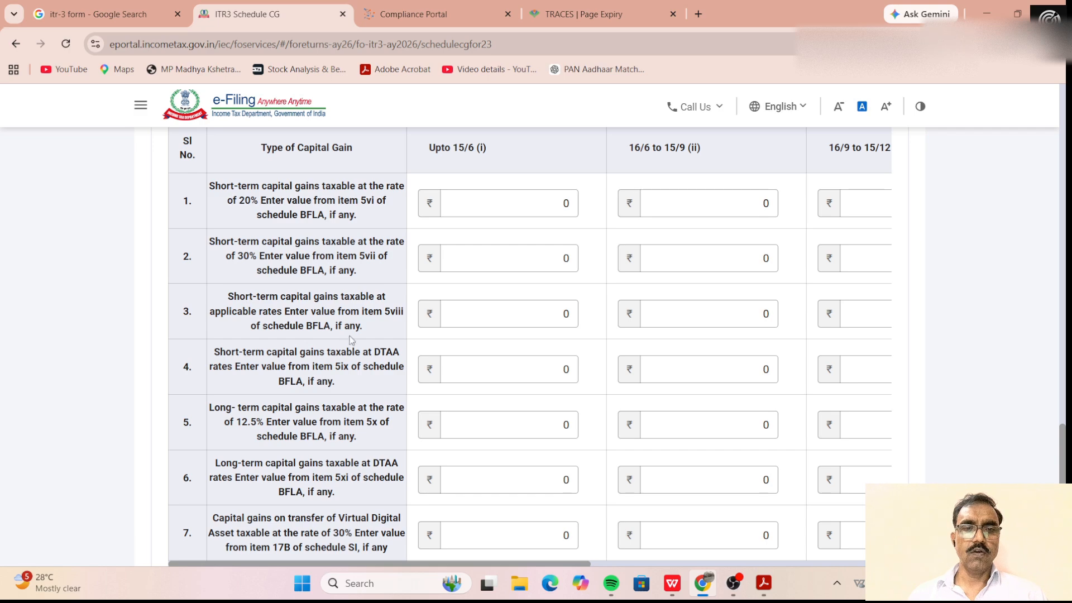
scroll(352, 408, "down", 3)
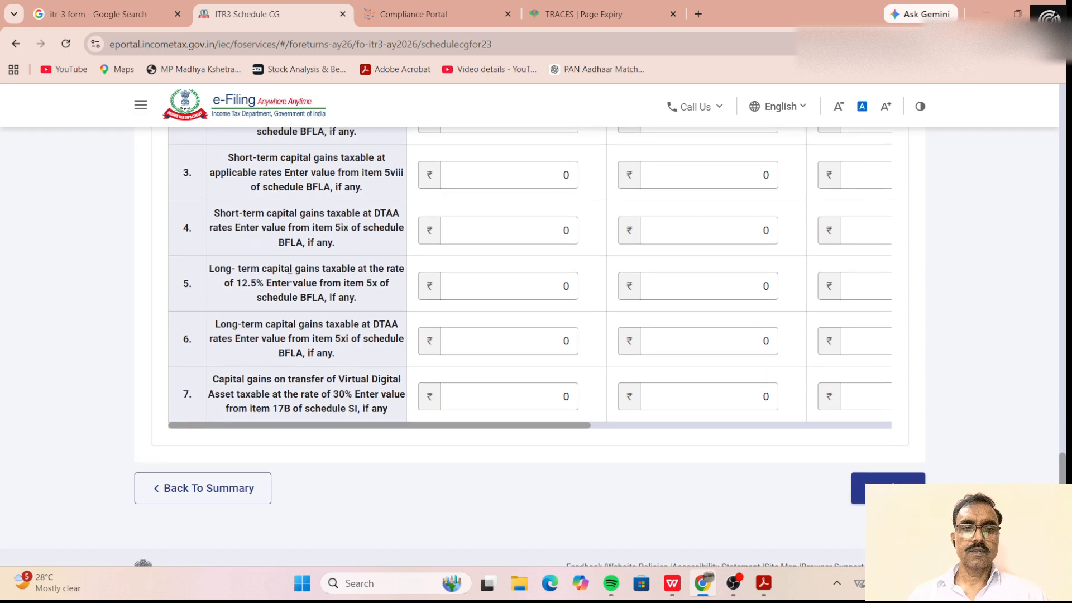
scroll(299, 290, "up", 4)
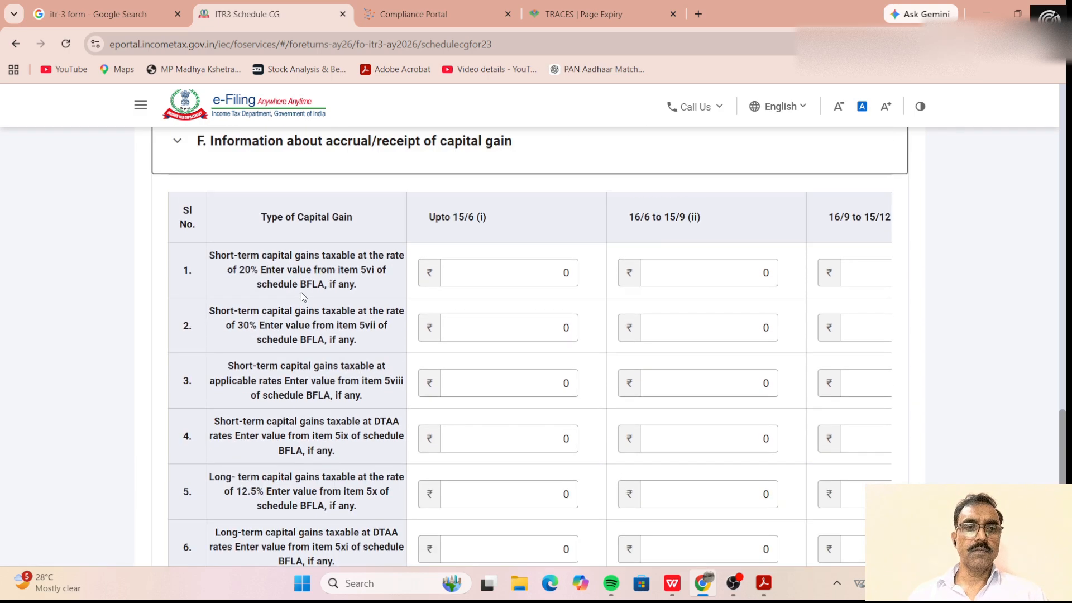
scroll(286, 327, "down", 4)
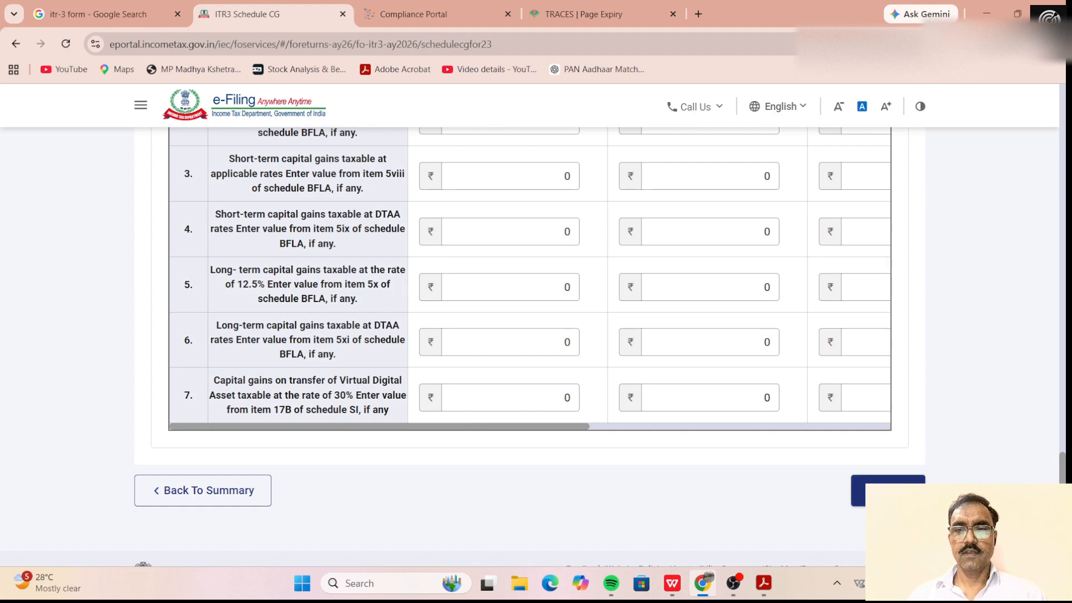
left_click(889, 493)
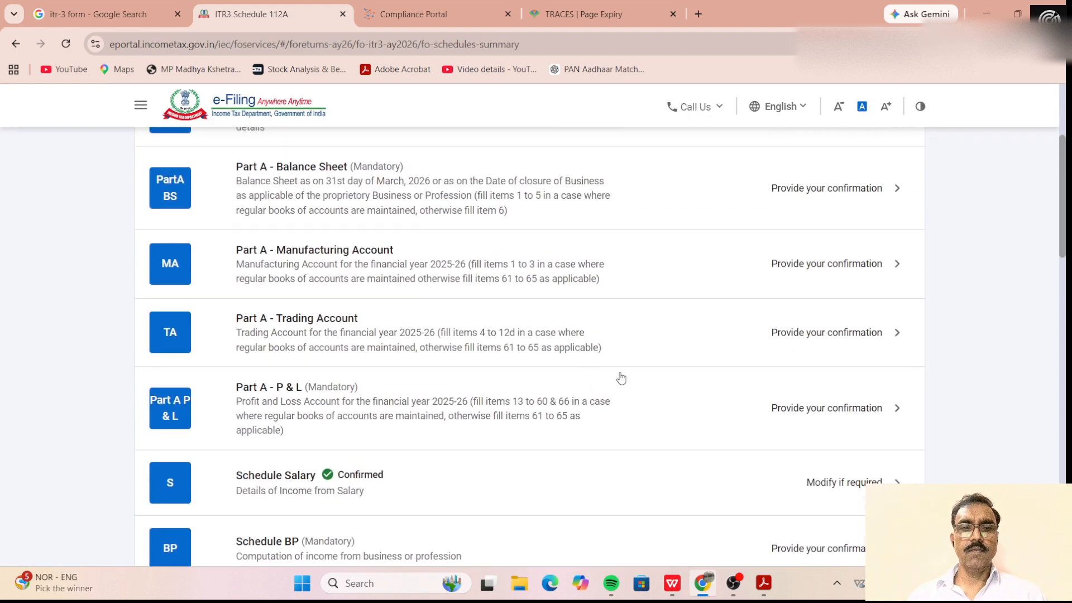
Step: Open Part A - Trading Account and go to item 12c, Turnover from Futures & Options Trading
left_click(471, 335)
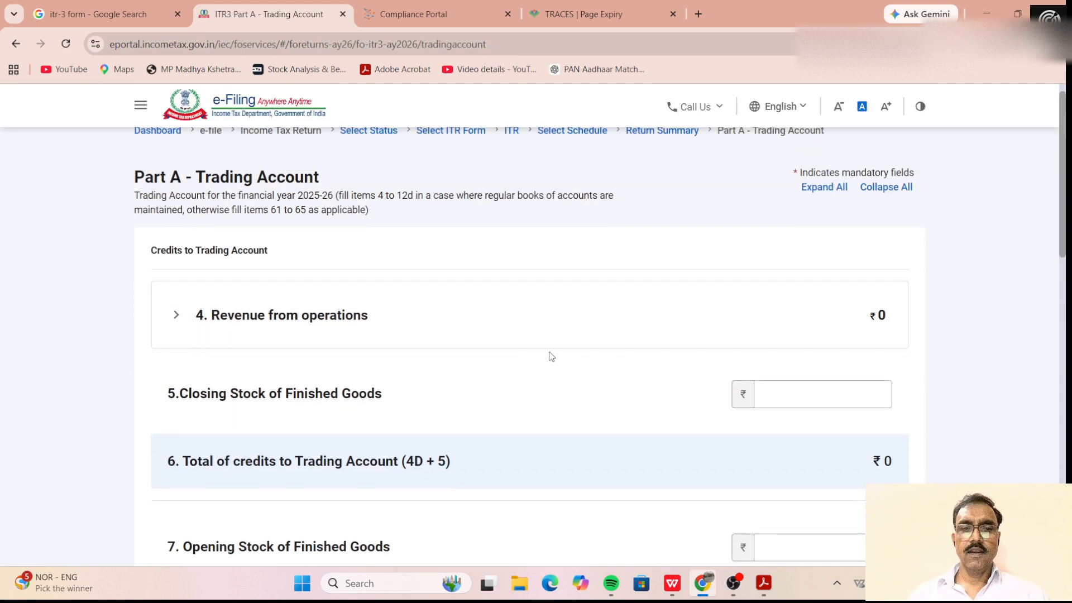
scroll(552, 358, "down", 10)
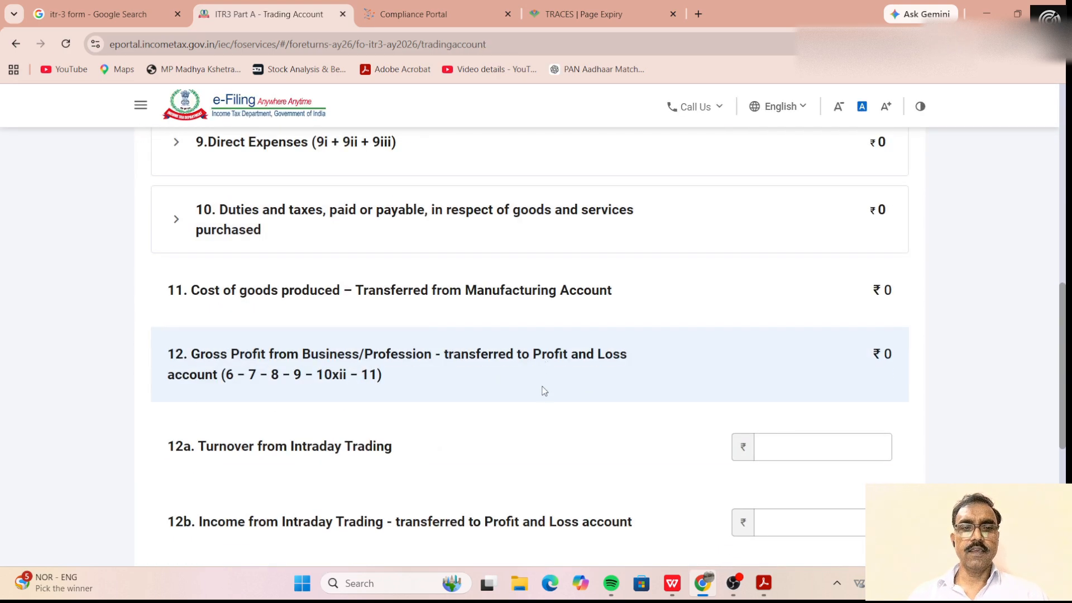
scroll(544, 387, "down", 5)
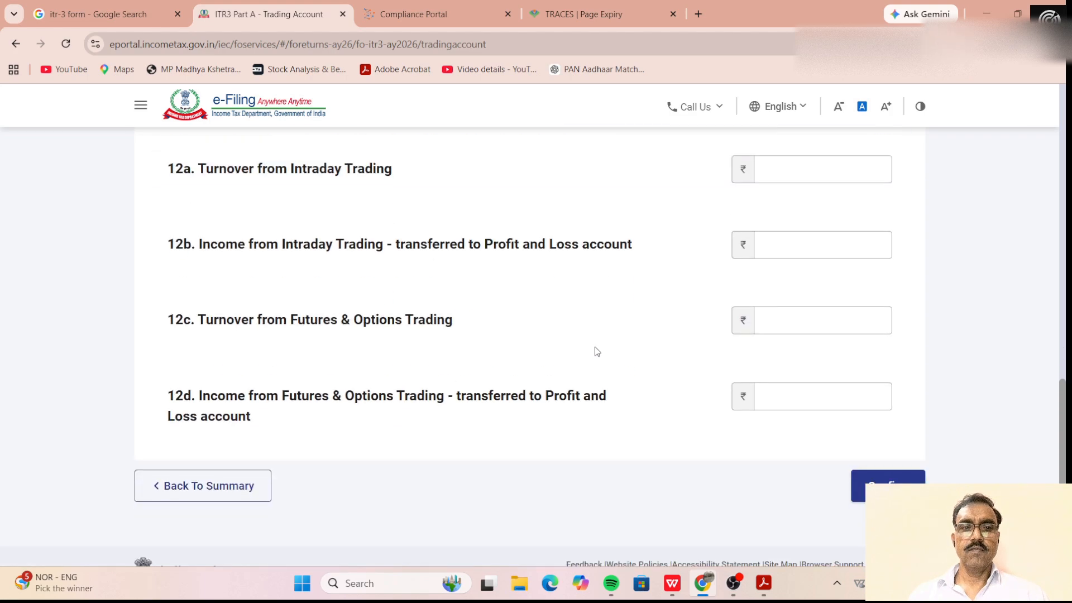
left_click(870, 321)
Step: Switch to the F&O P&L spreadsheet in WPS Office and sum the absolute net P&L values in Q27:Q50
key("alt+Tab")
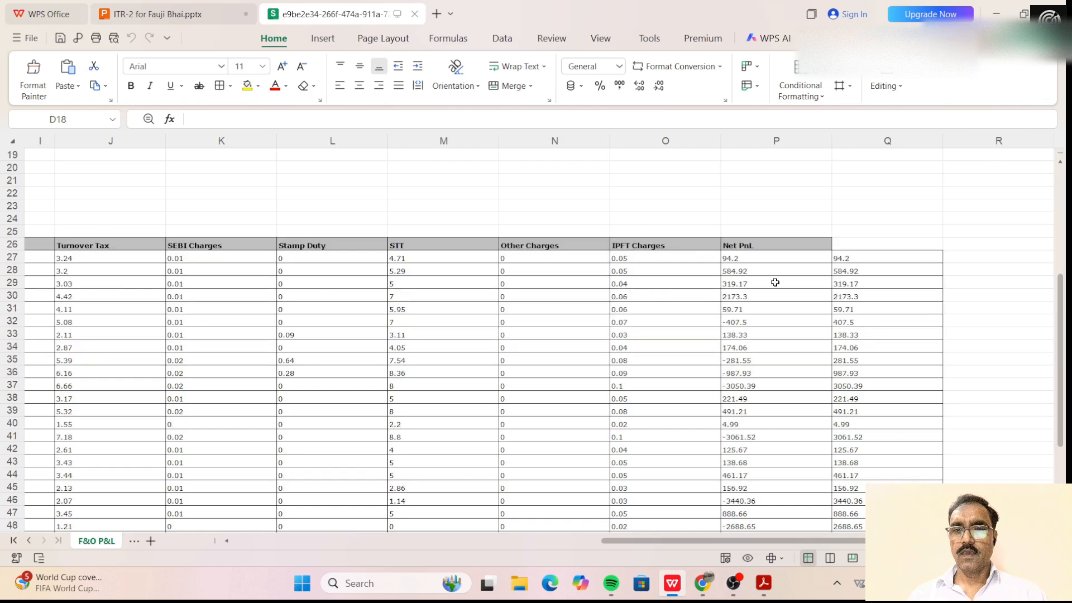
scroll(762, 265, "down", 1)
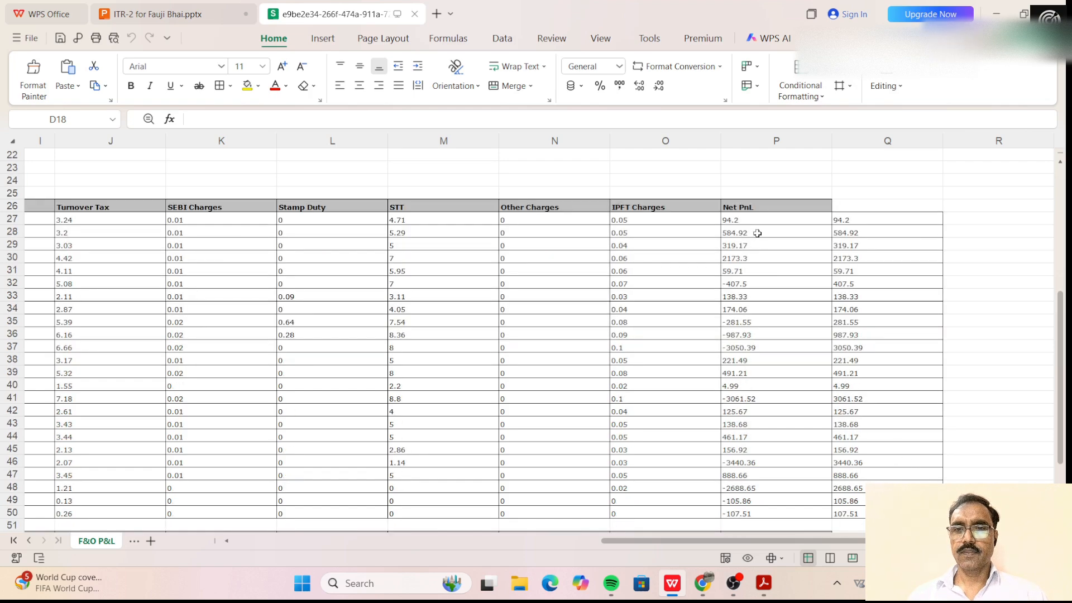
scroll(757, 264, "down", 2)
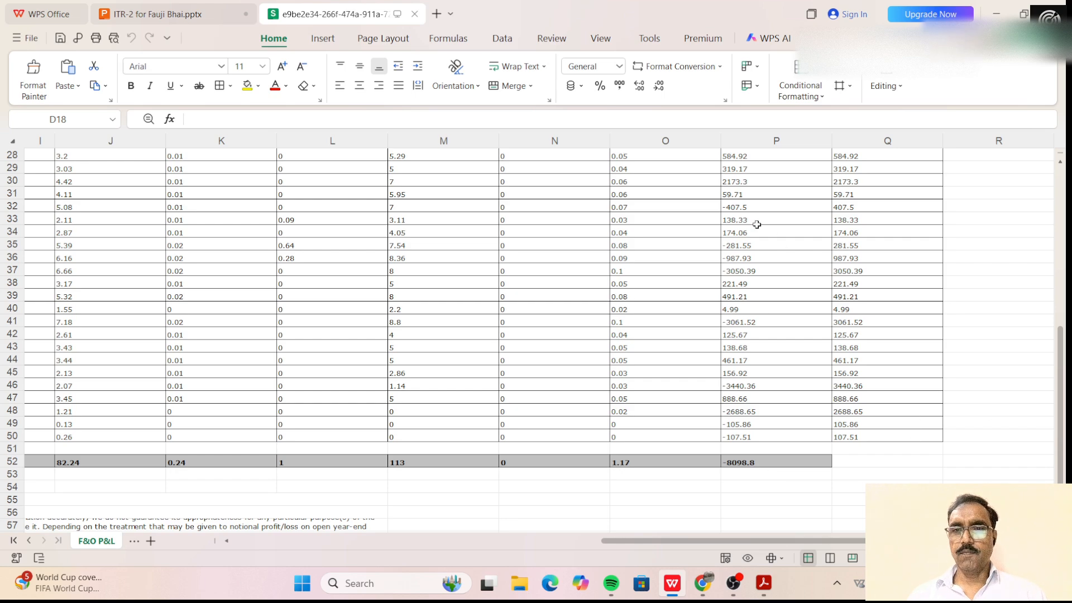
scroll(859, 338, "up", 1)
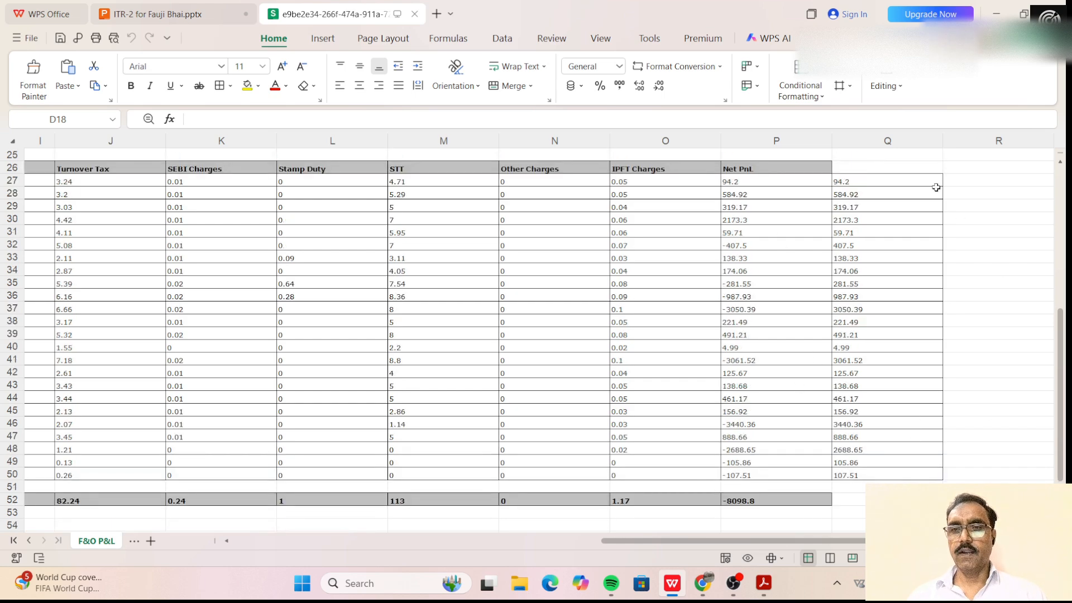
left_click_drag(853, 183, 904, 474)
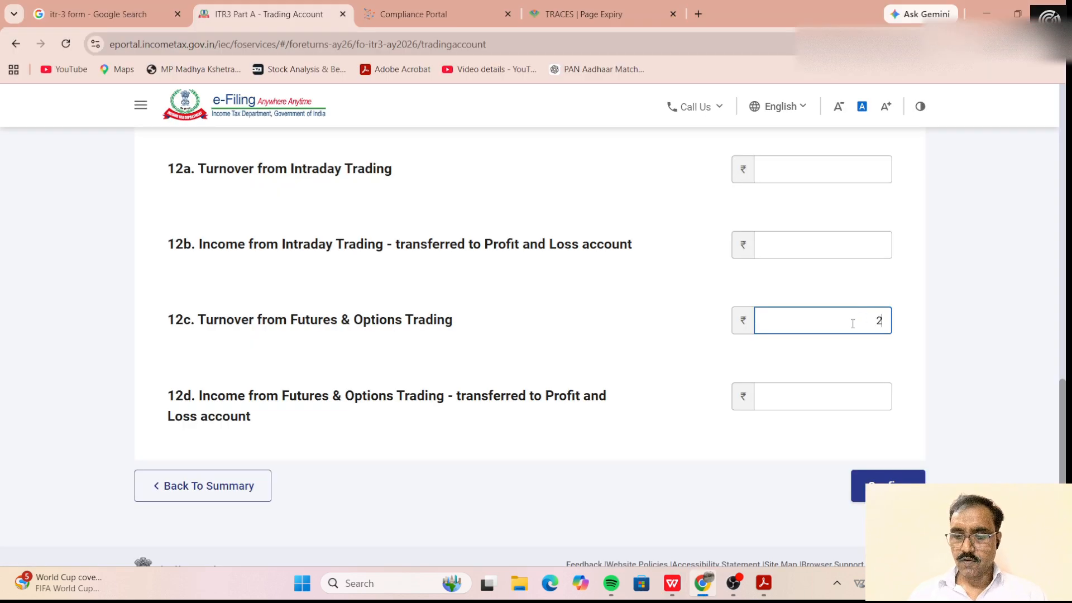
Step: Back in the browser, enter 20164 as F&O turnover (12c) and, after checking the spreadsheet, -8099 as F&O income (12d); confirm the Trading Account
left_click(853, 323)
type("20164")
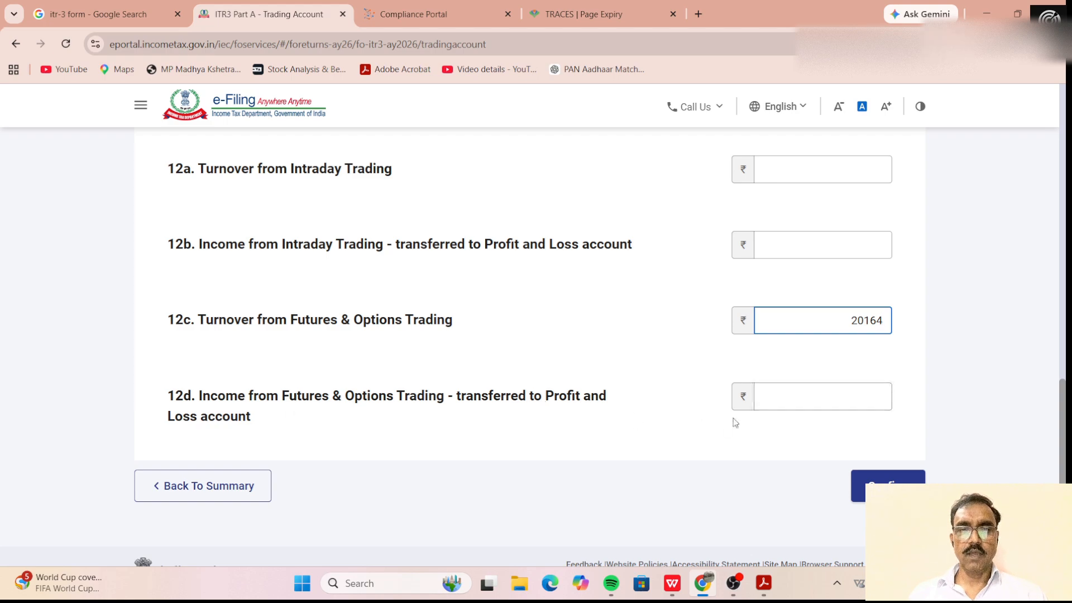
left_click(671, 583)
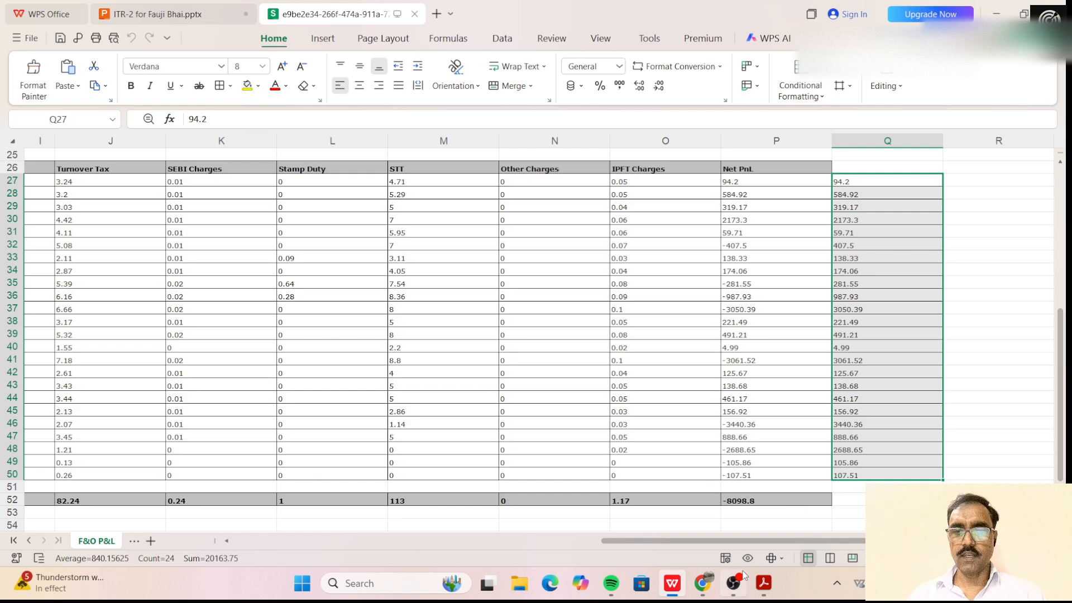
left_click(705, 582)
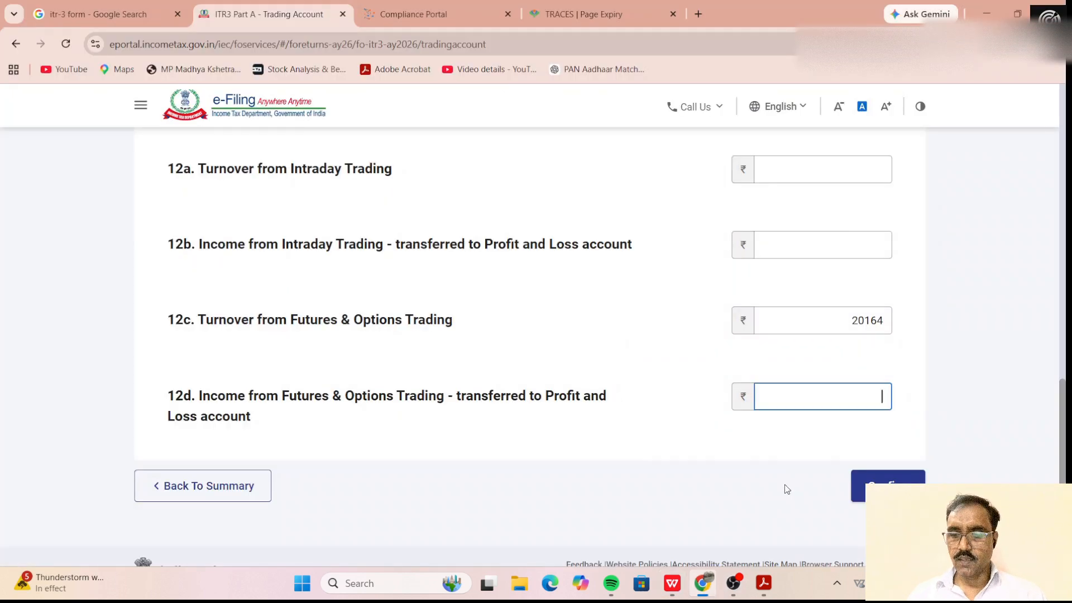
type("-8099")
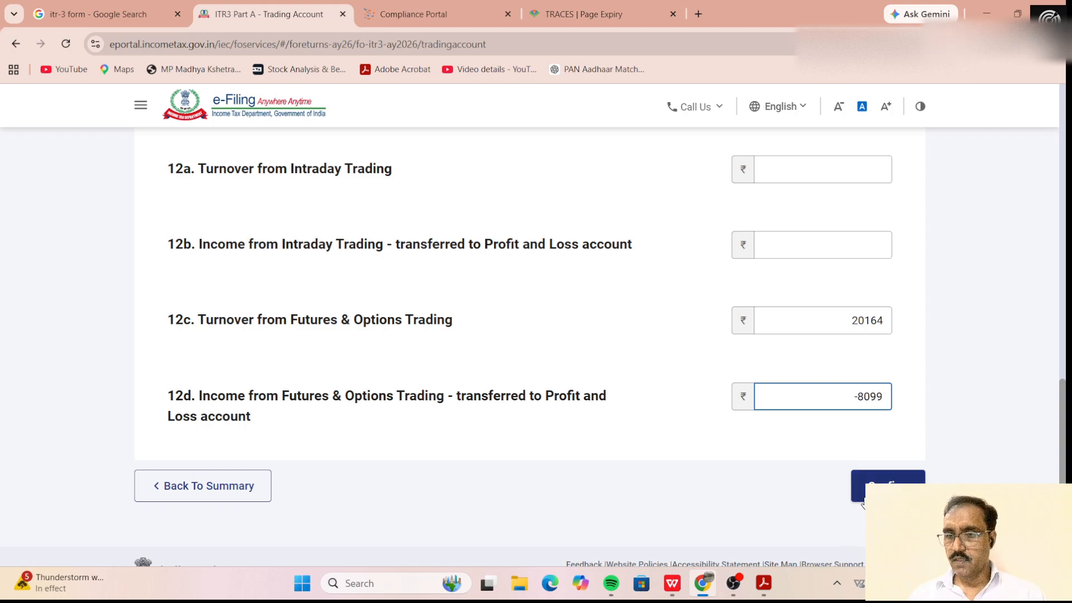
left_click(880, 492)
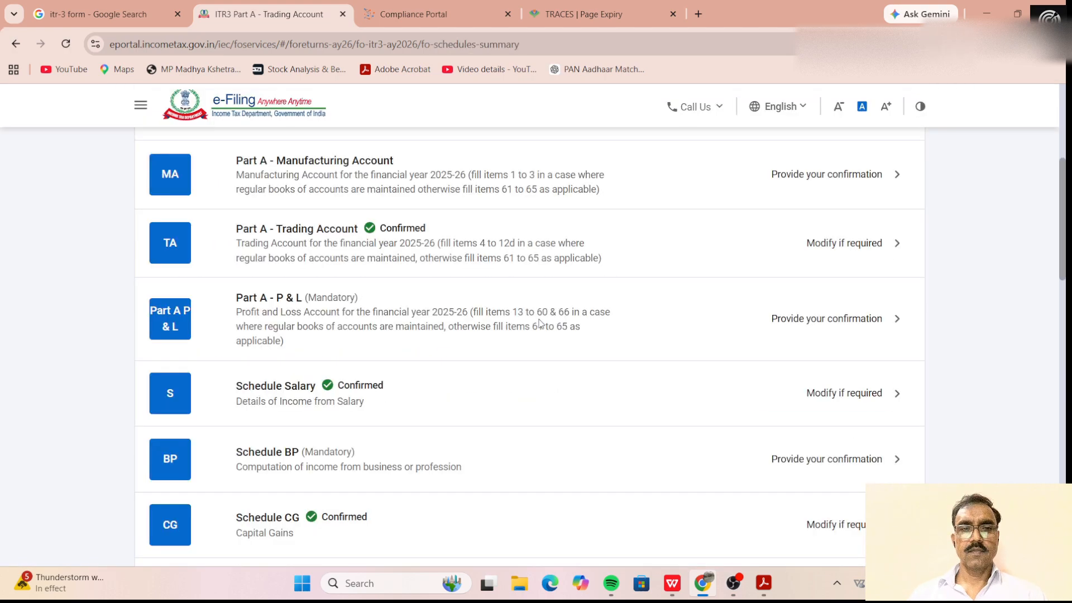
Step: Open Part A - P & L, review the profit and loss sections and confirm the schedule
left_click(540, 324)
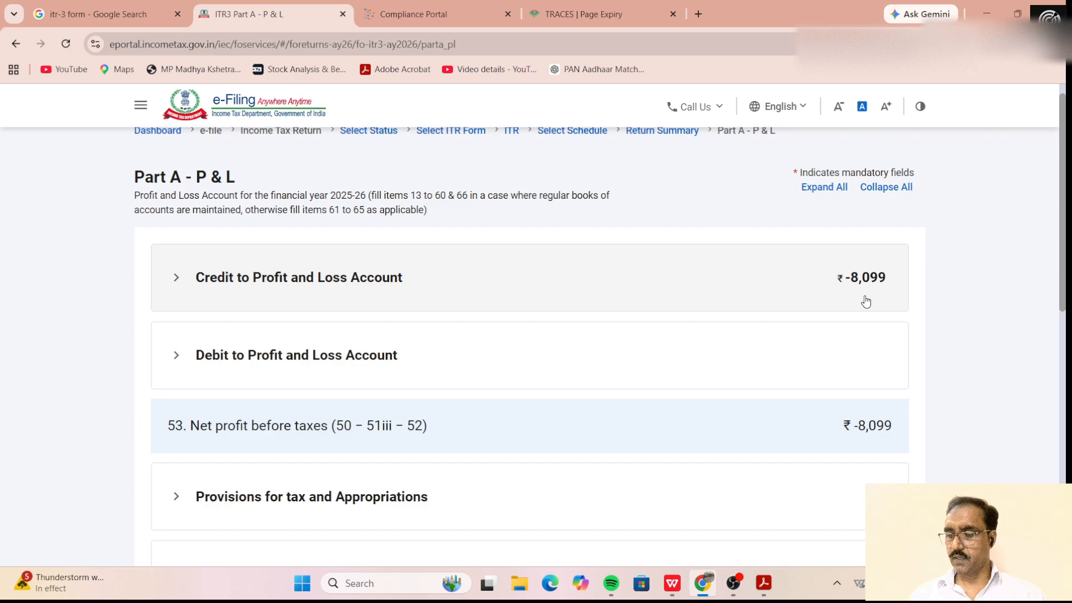
scroll(804, 372, "down", 6)
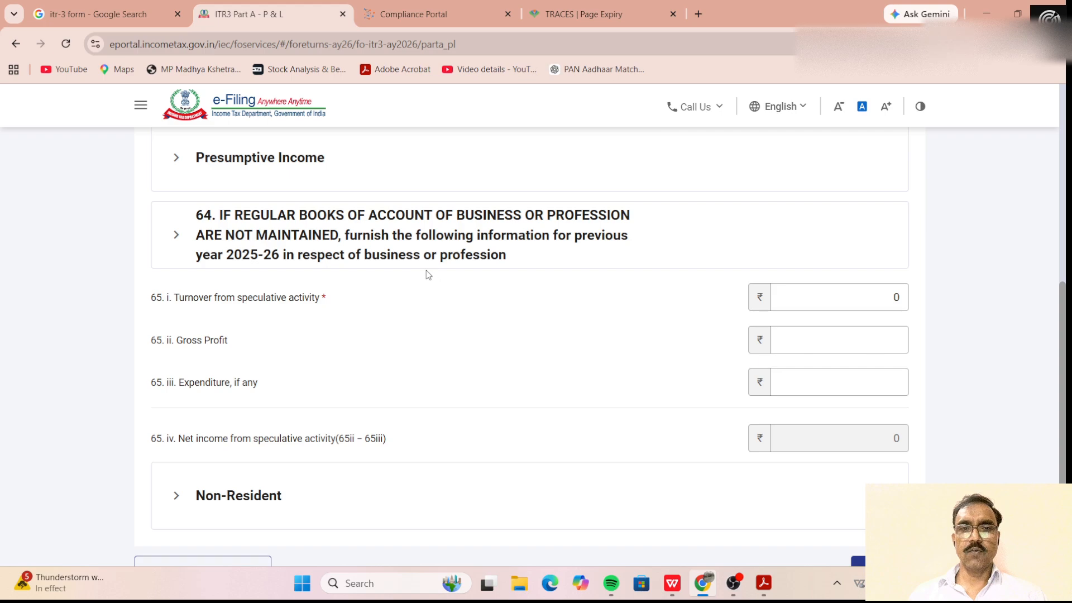
scroll(559, 356, "down", 3)
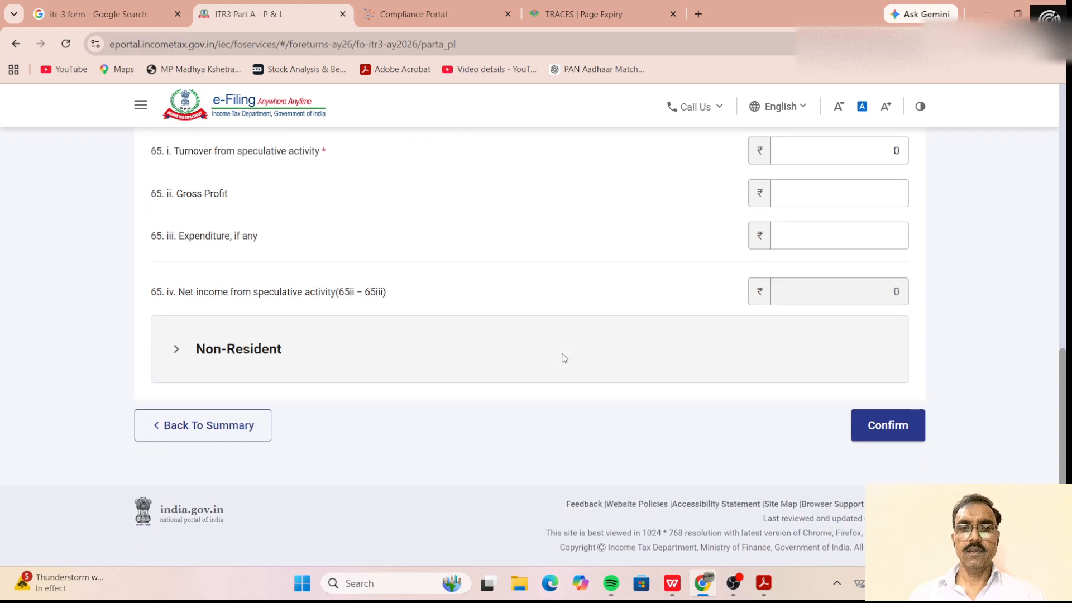
left_click(909, 435)
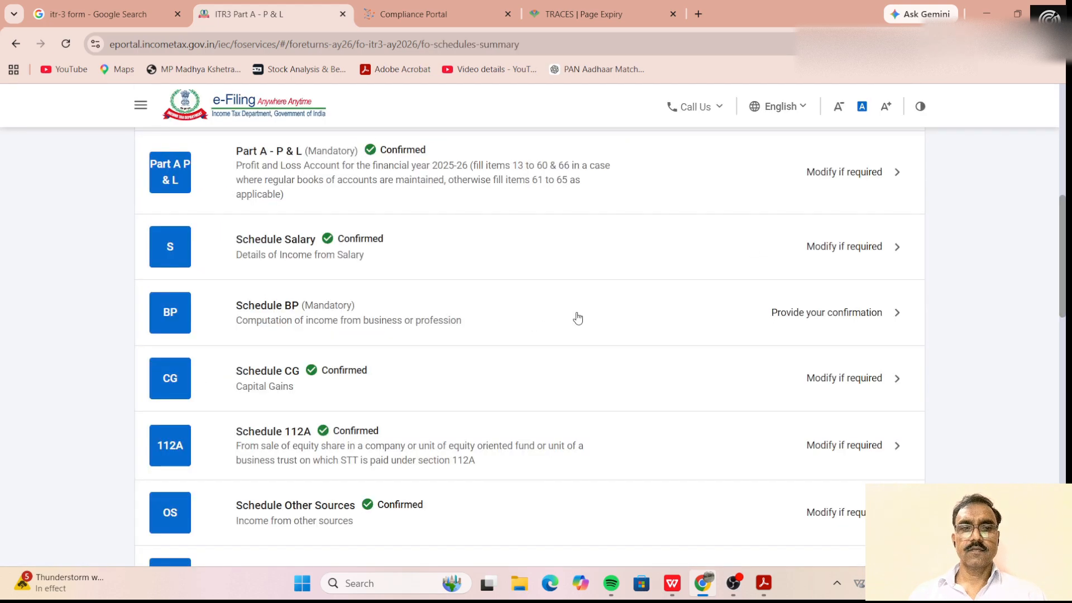
Step: Open Schedule BP, review the computation of income from business or profession, and confirm the schedule
left_click(578, 318)
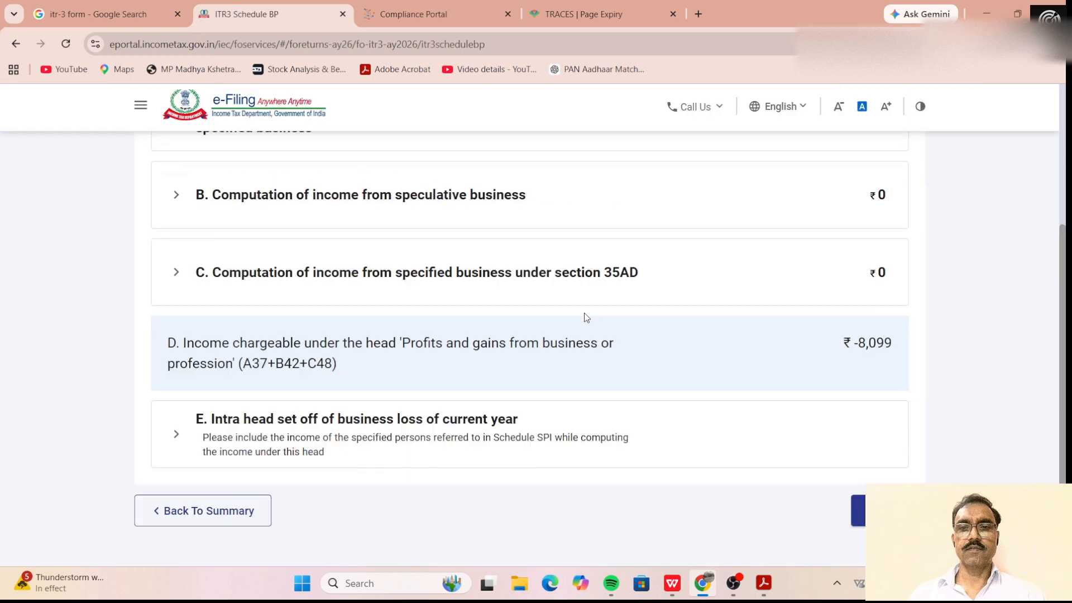
scroll(743, 379, "down", 1)
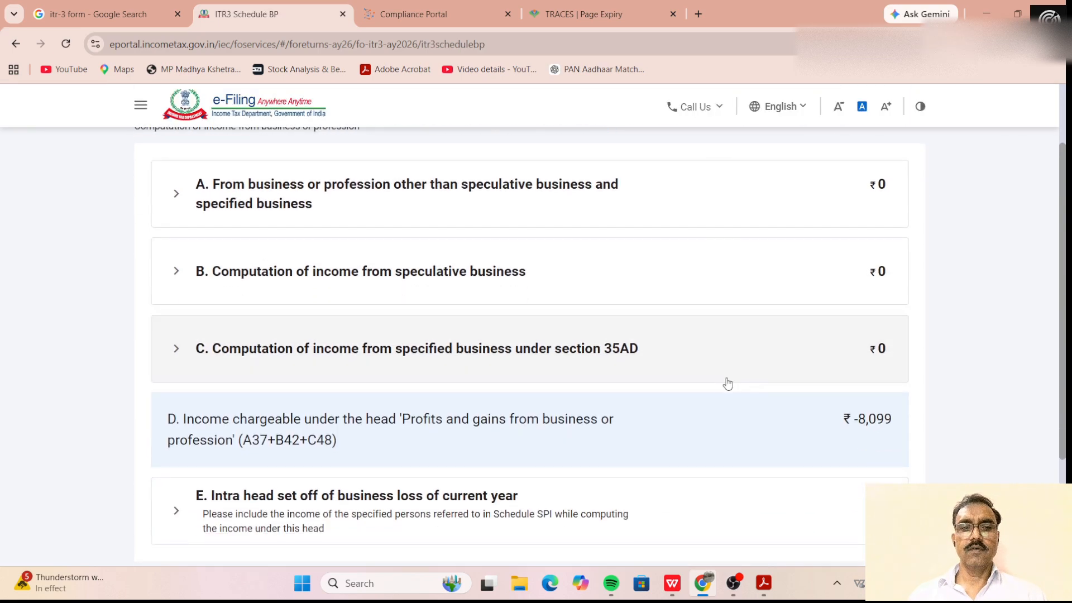
scroll(721, 380, "down", 1)
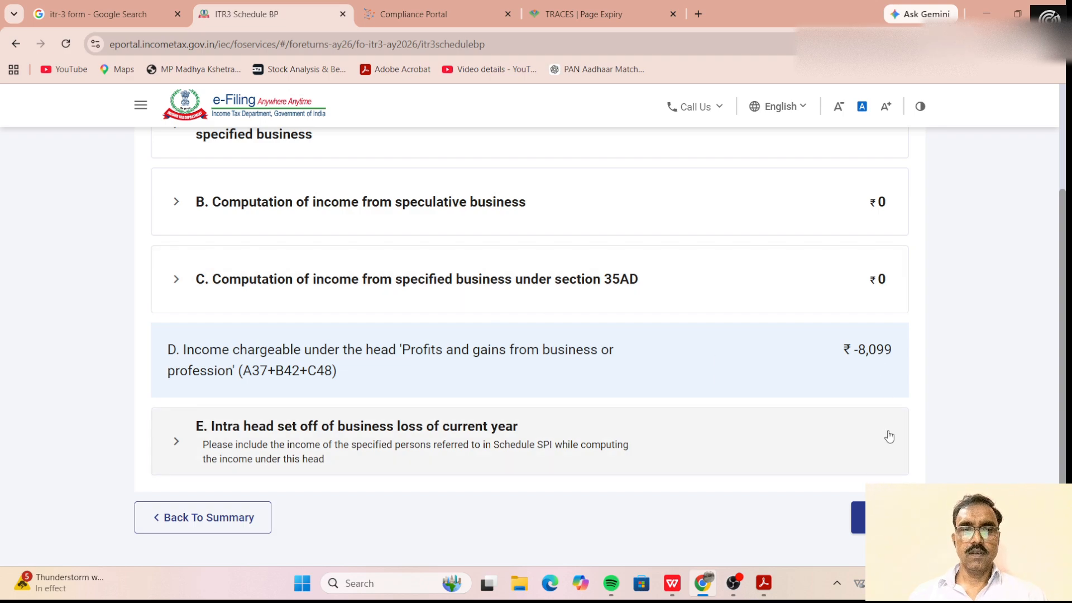
left_click(888, 518)
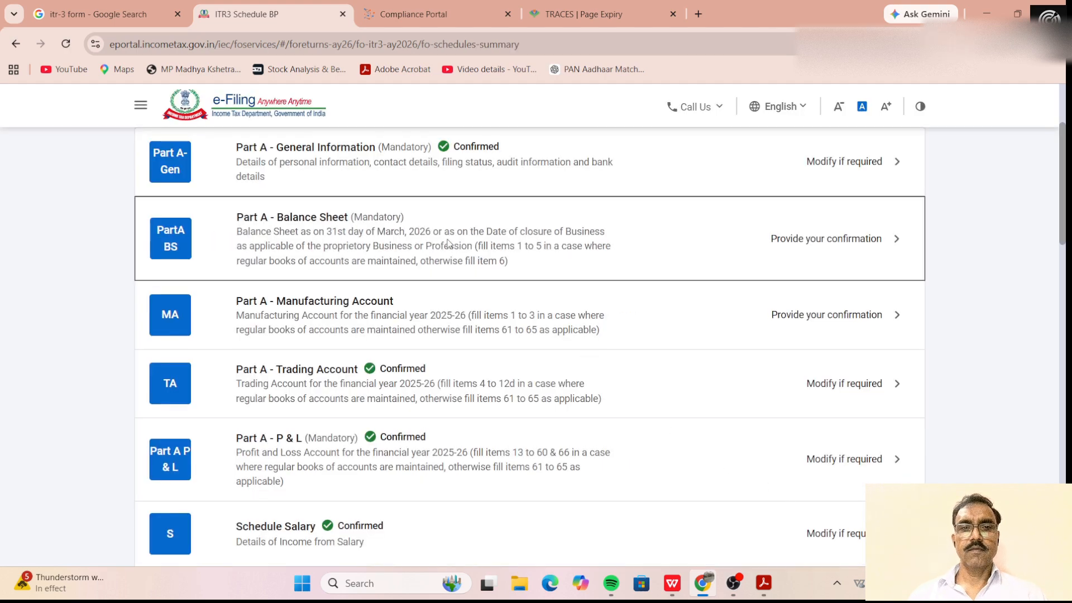
Step: Open Part A - Balance Sheet and confirm it without entering any sources or application of funds
left_click(450, 245)
left_click(529, 406)
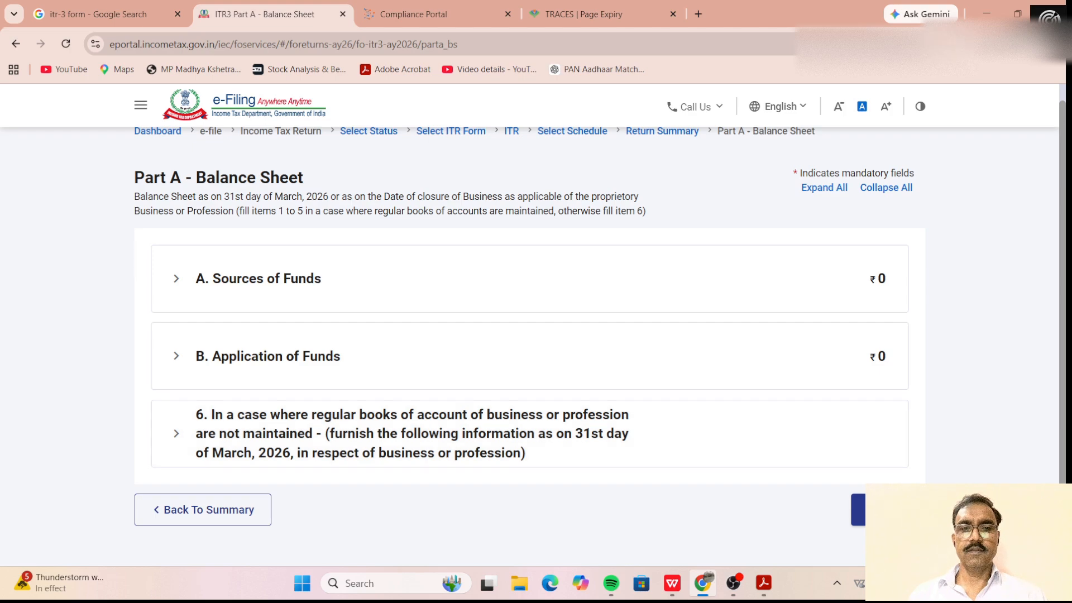
left_click(859, 510)
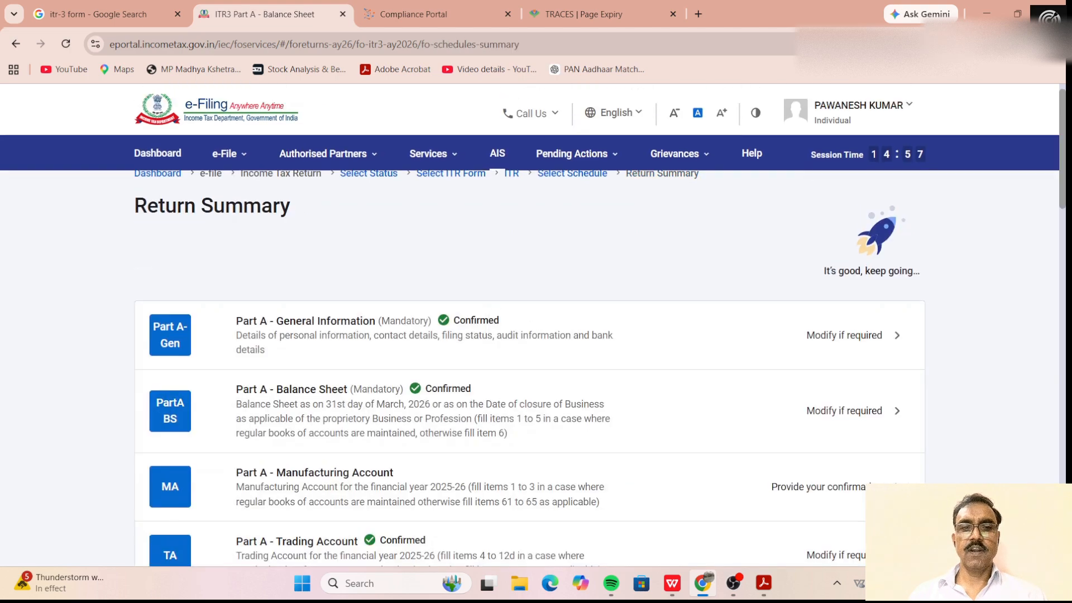
Step: Open Part A - Manufacturing Account, leave its items blank and confirm it
scroll(680, 476, "down", 4)
scroll(678, 474, "down", 1)
scroll(677, 470, "up", 1)
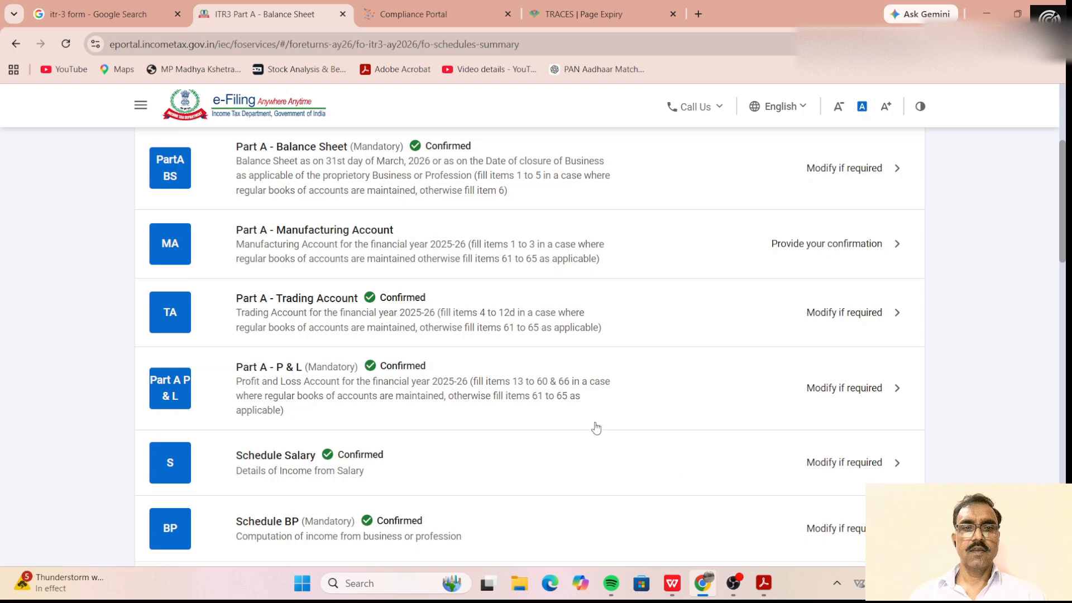
left_click(492, 263)
scroll(771, 419, "down", 8)
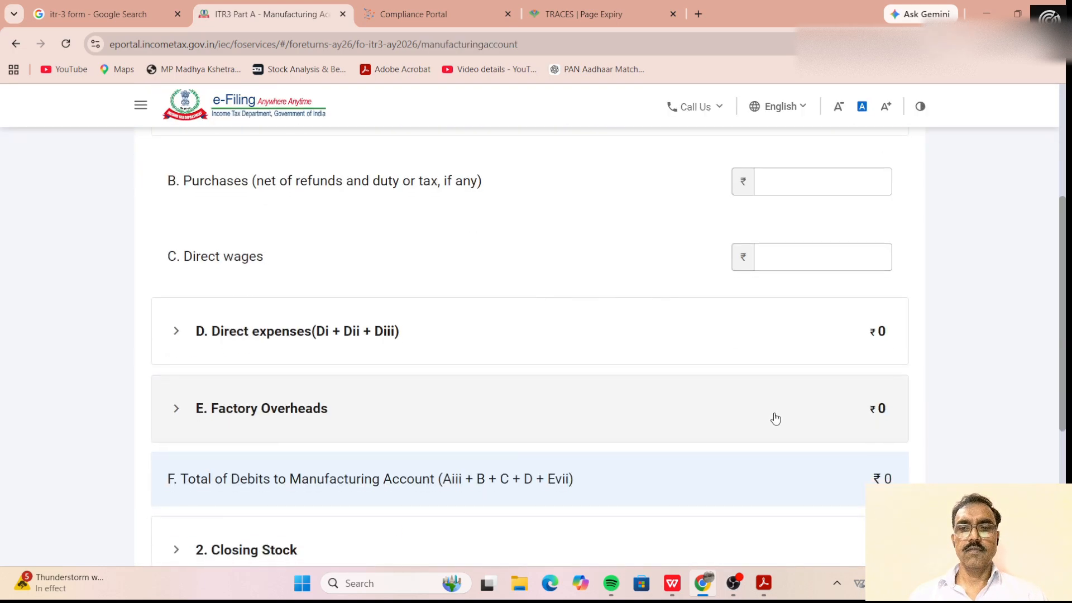
left_click(902, 426)
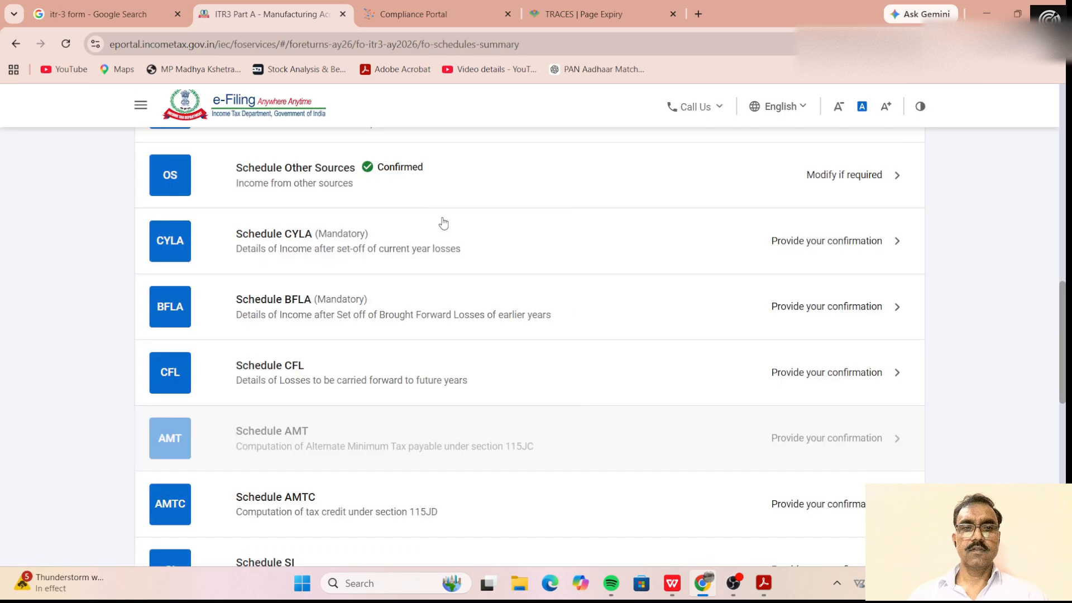
Step: Open Schedule CYLA, review the current-year loss set-off across all columns of the table, and confirm the schedule
left_click(453, 247)
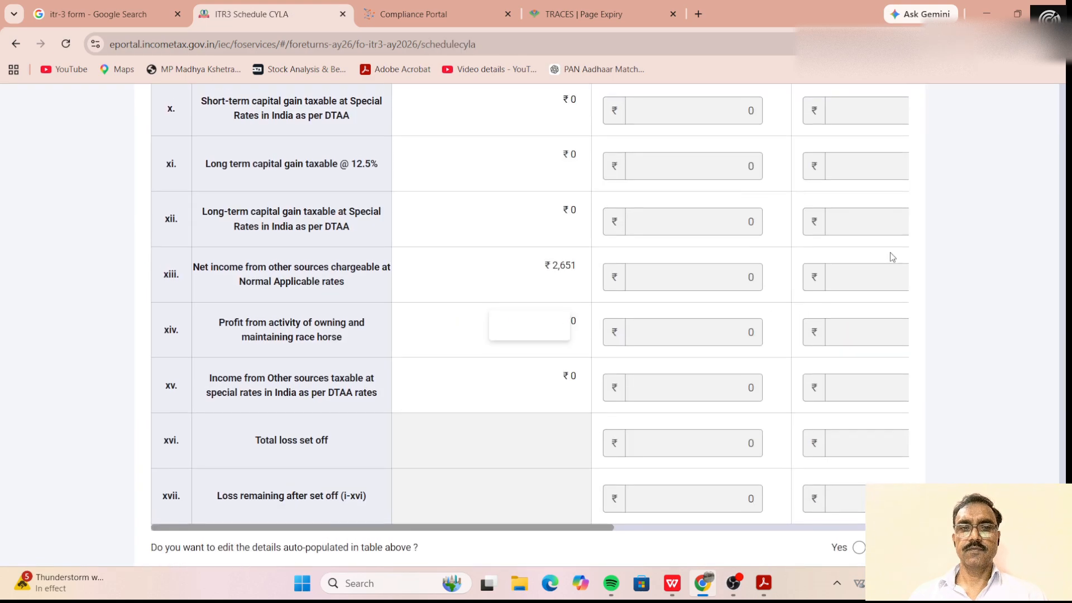
scroll(651, 359, "down", 3)
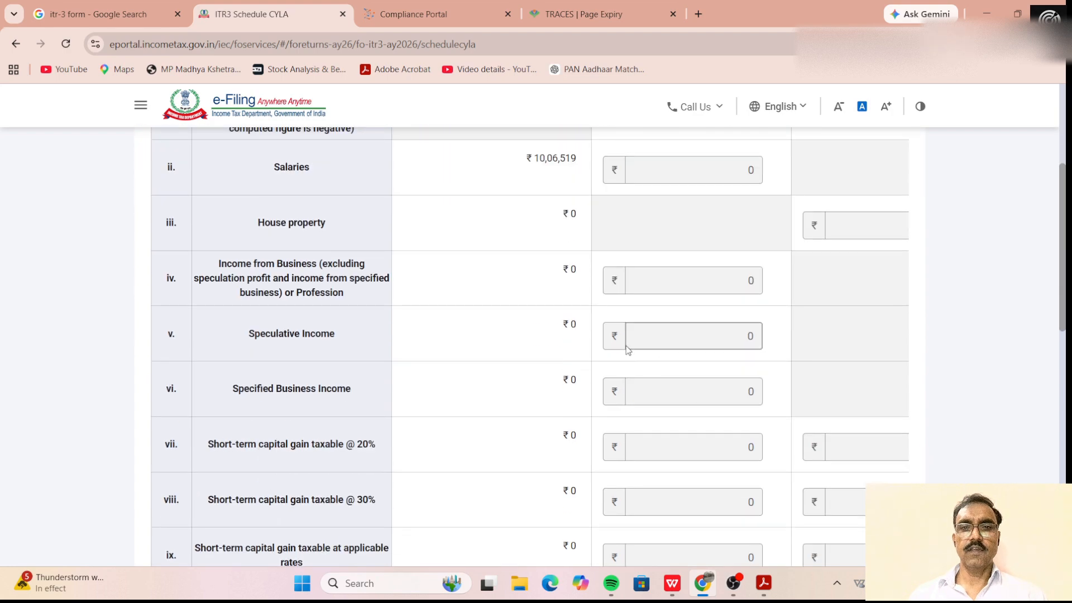
scroll(636, 347, "down", 10)
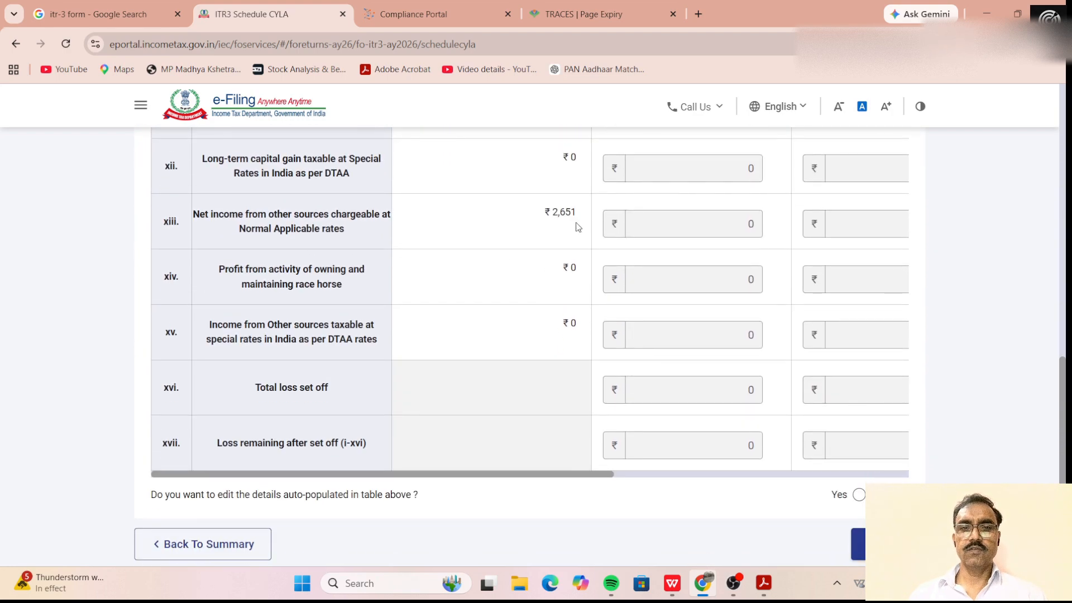
left_click_drag(564, 478, 475, 483)
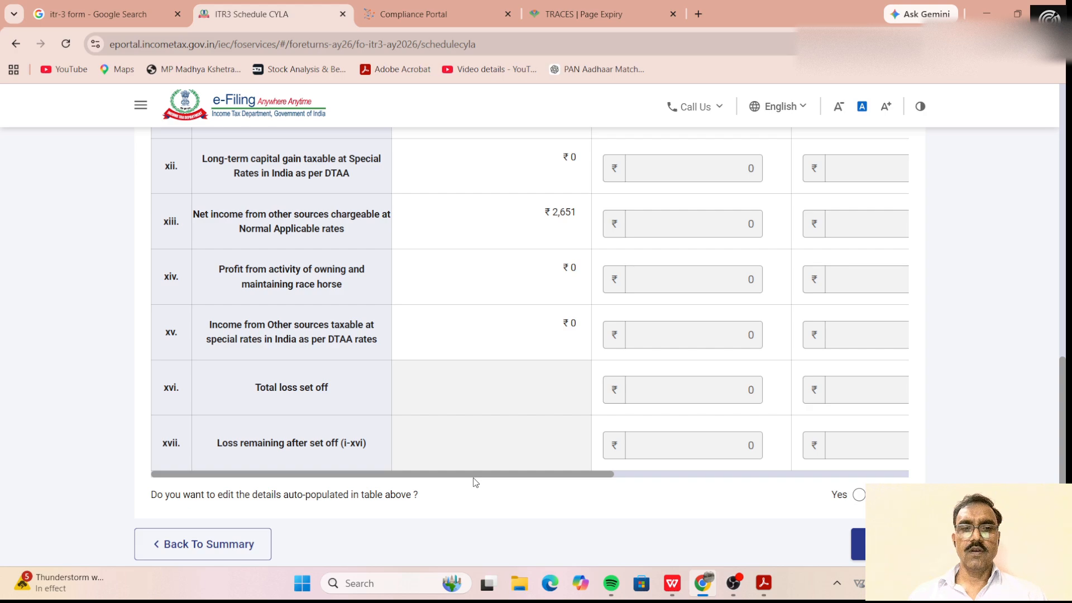
left_click_drag(510, 482, 709, 482)
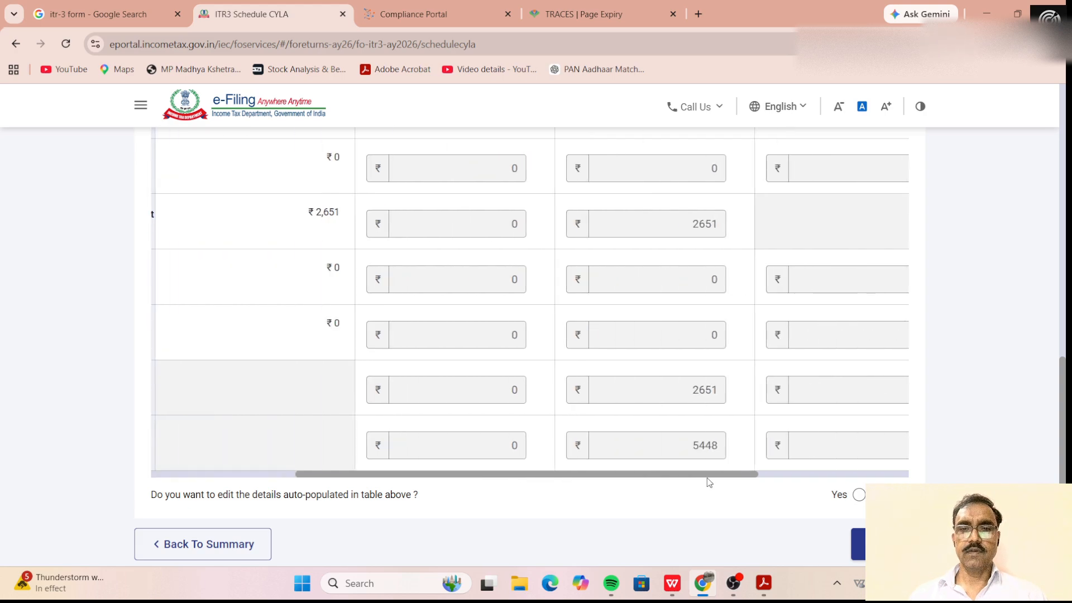
left_click_drag(709, 483, 547, 483)
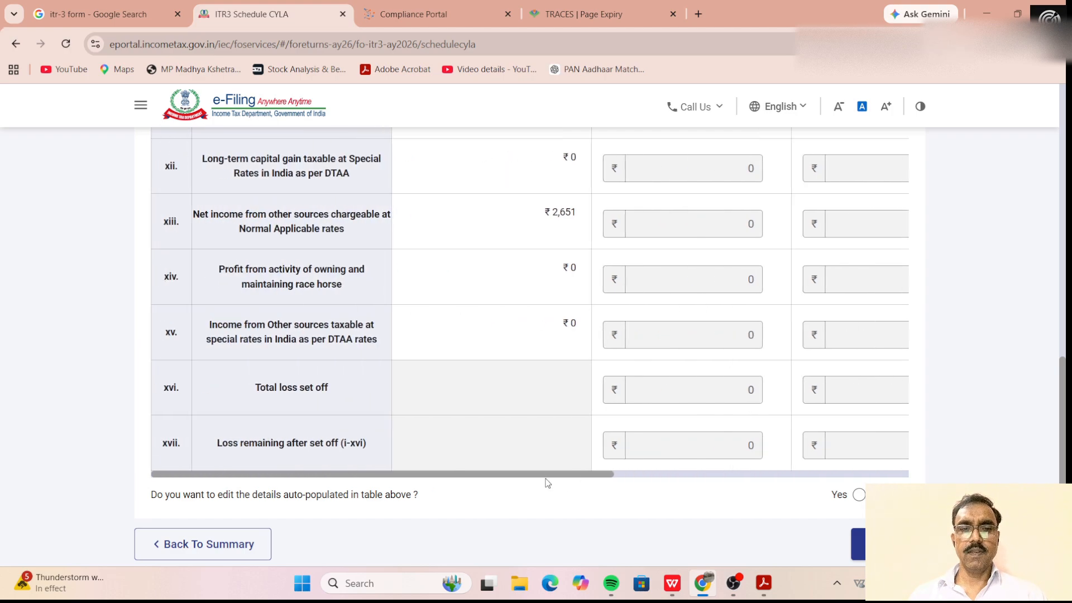
left_click_drag(553, 481, 997, 482)
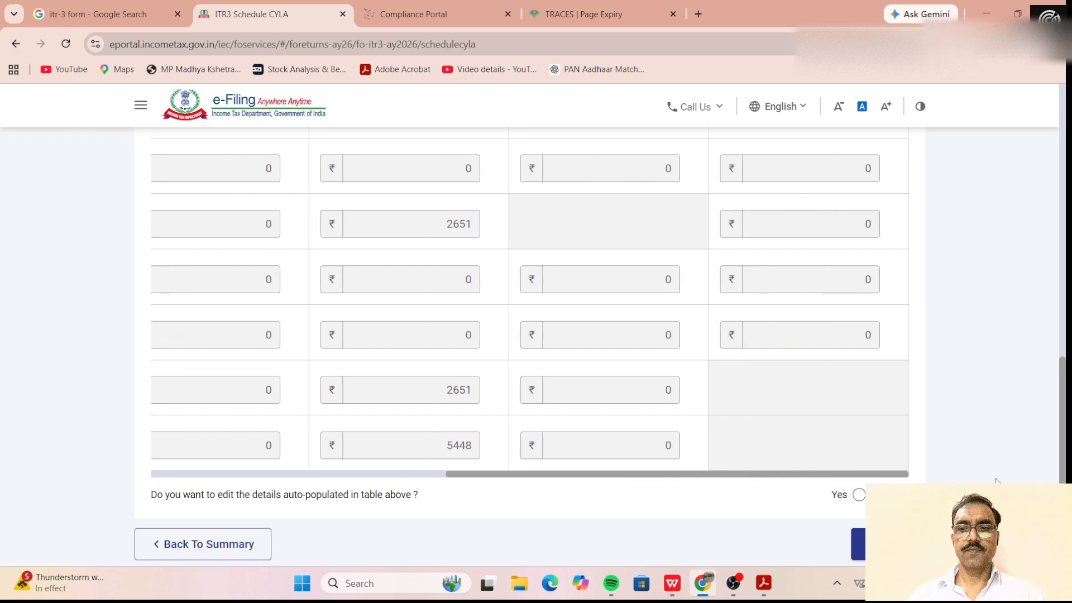
left_click(858, 545)
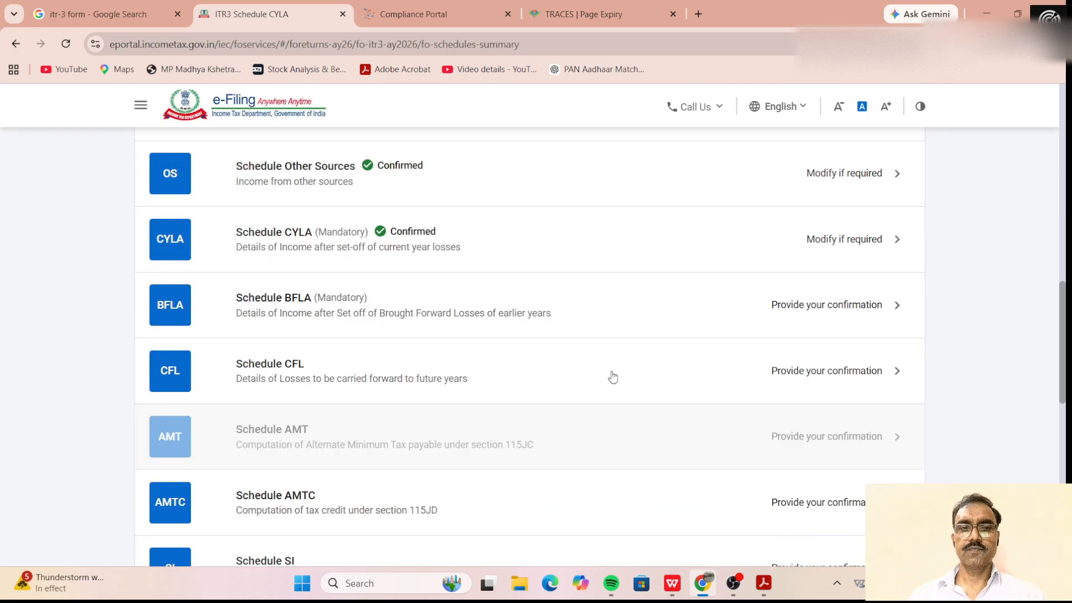
Step: Open Schedule BFLA, review the brought forward loss set-off table through its last column, and confirm it unedited
left_click(551, 314)
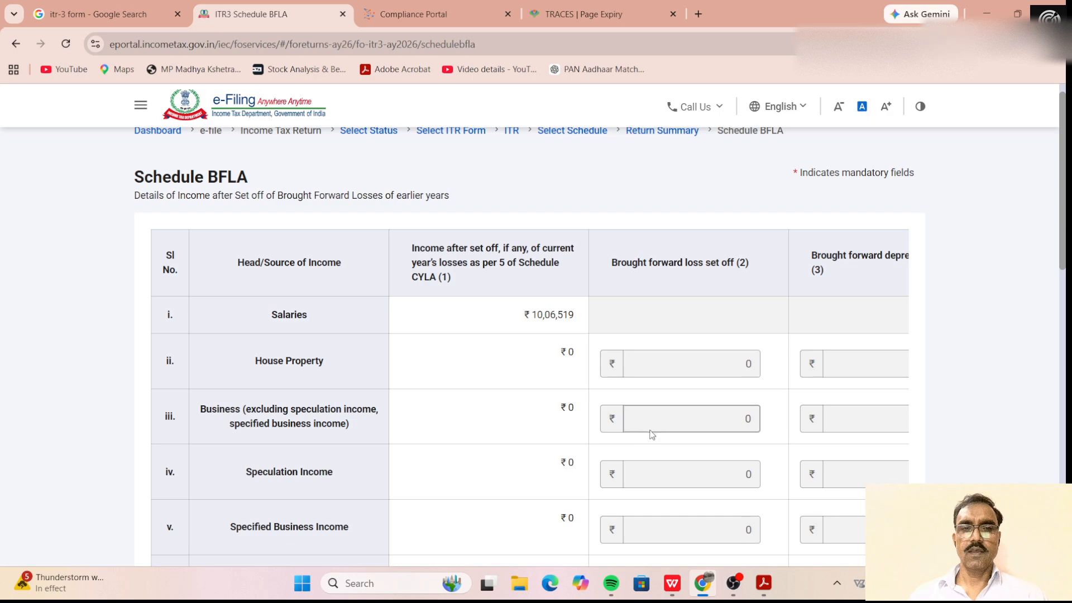
scroll(650, 437, "down", 5)
scroll(656, 435, "down", 10)
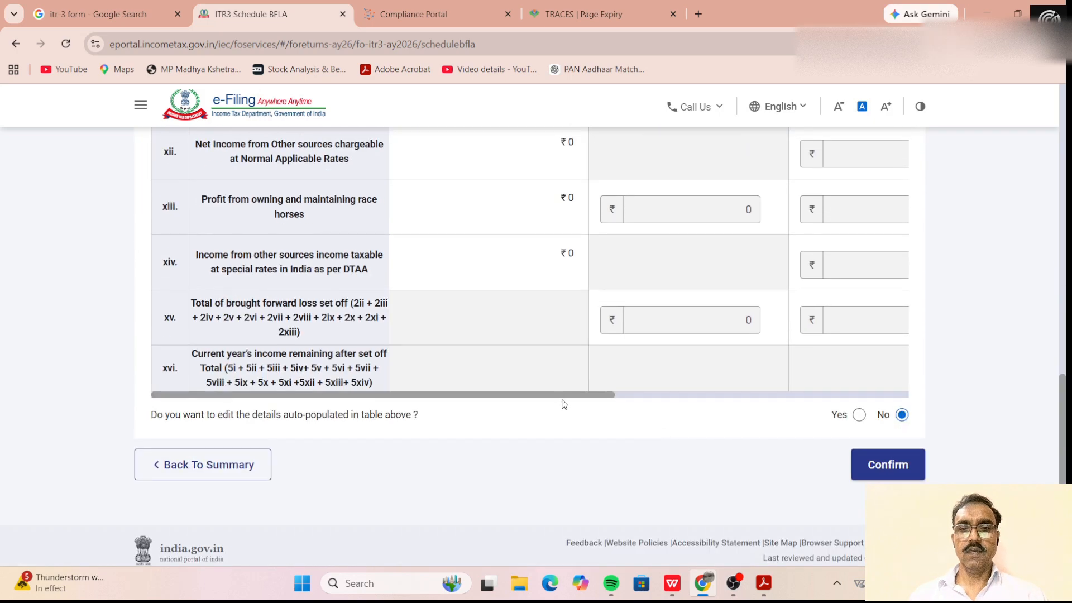
left_click_drag(563, 395, 904, 402)
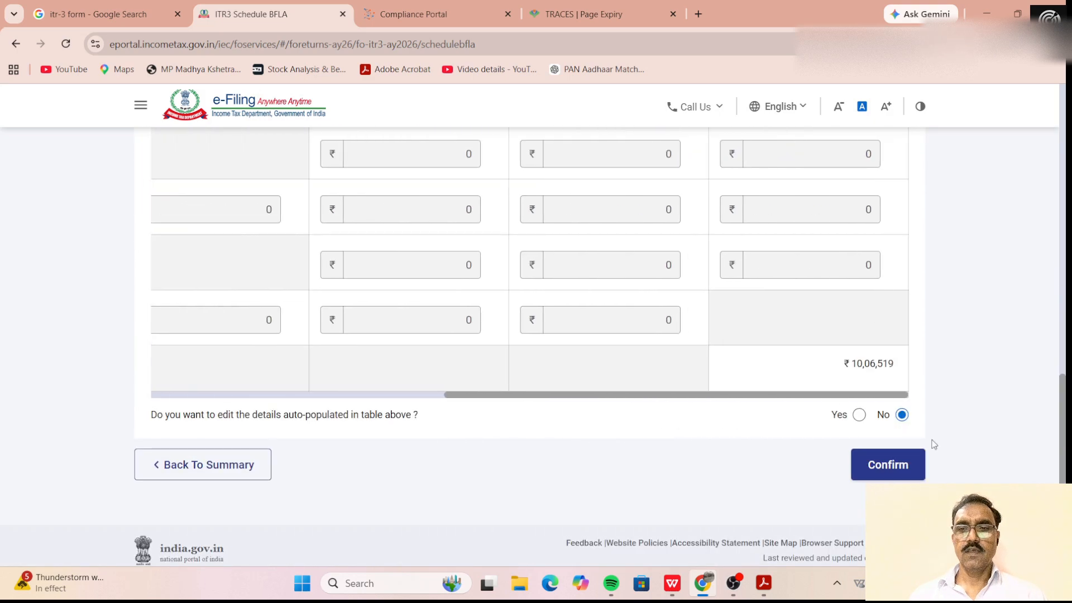
left_click(878, 465)
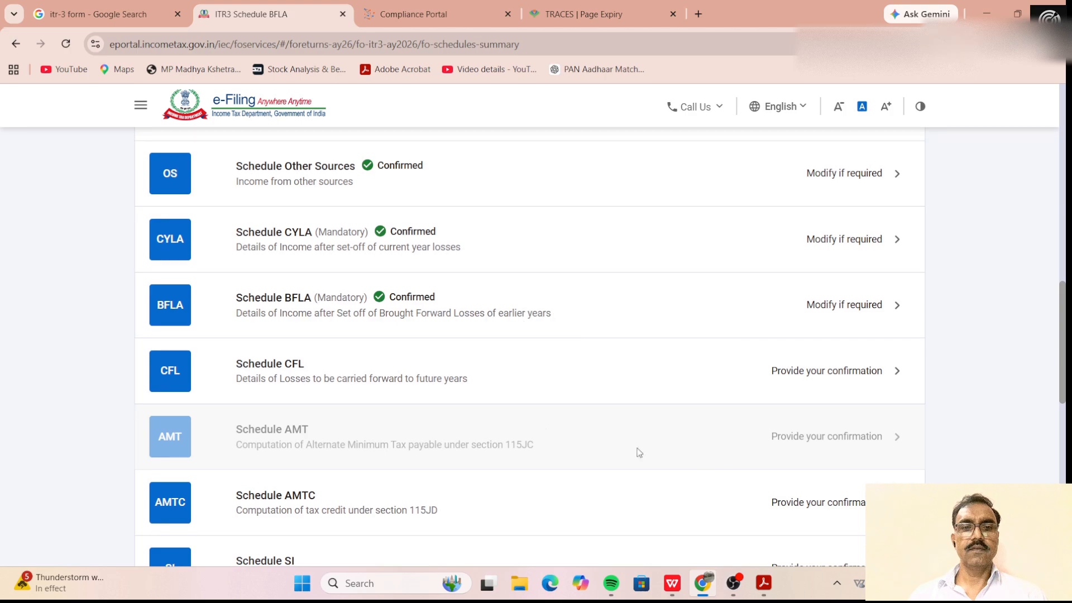
Step: Open Schedule CFL, check the 2026-27 losses to carry forward across the table's columns, and confirm the schedule
left_click(510, 383)
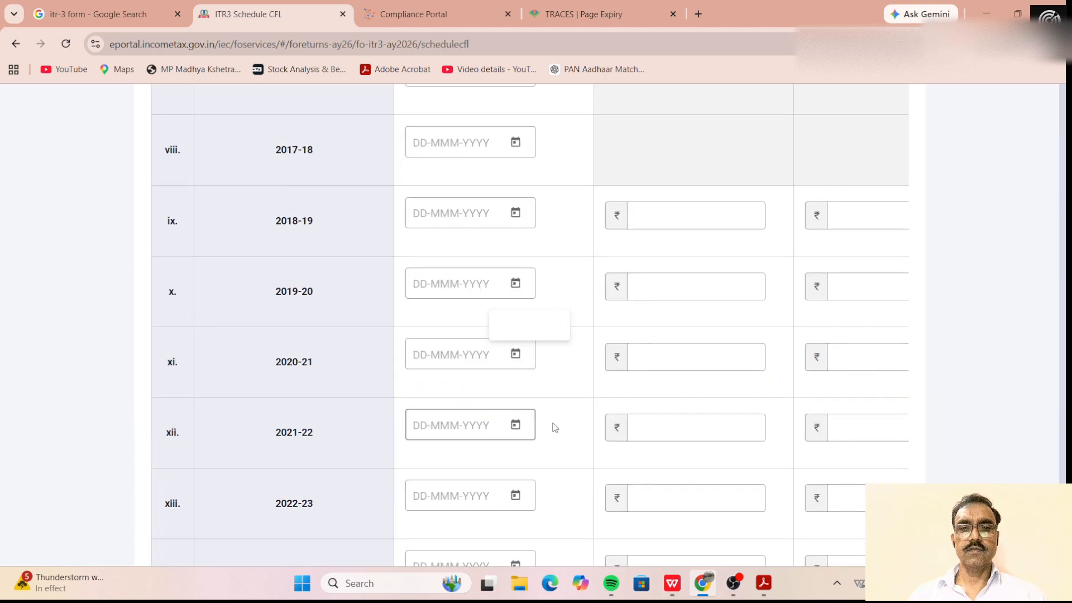
scroll(575, 420, "down", 4)
scroll(585, 414, "down", 19)
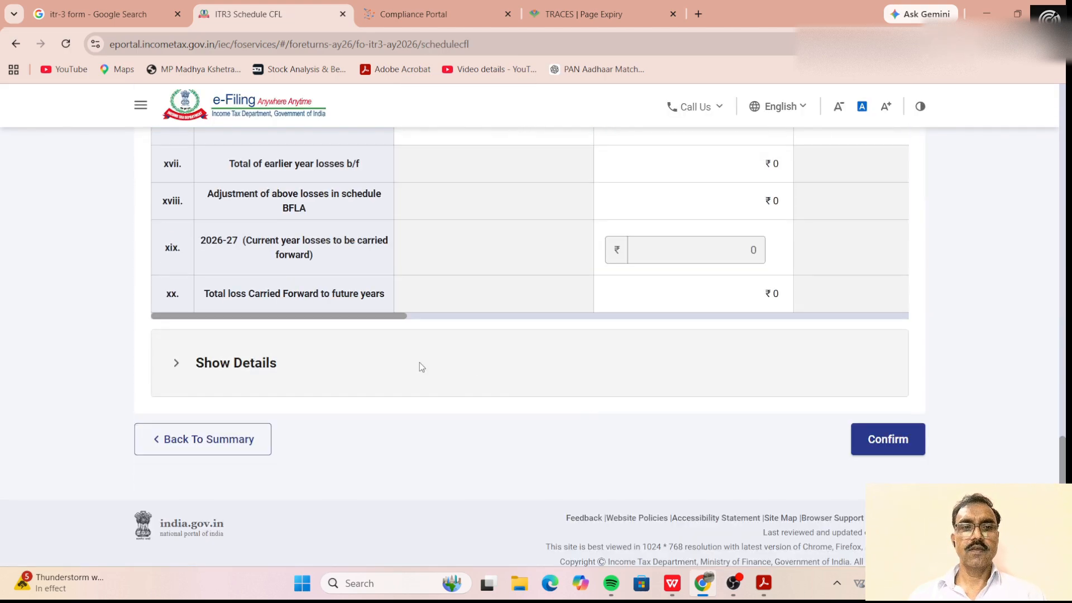
left_click_drag(336, 322, 849, 322)
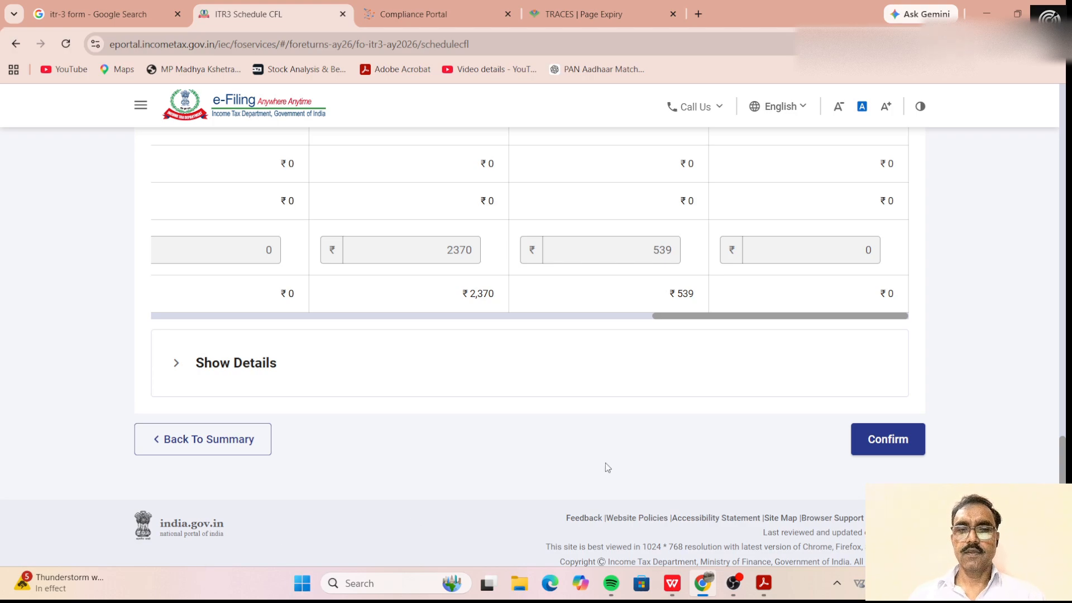
left_click(883, 440)
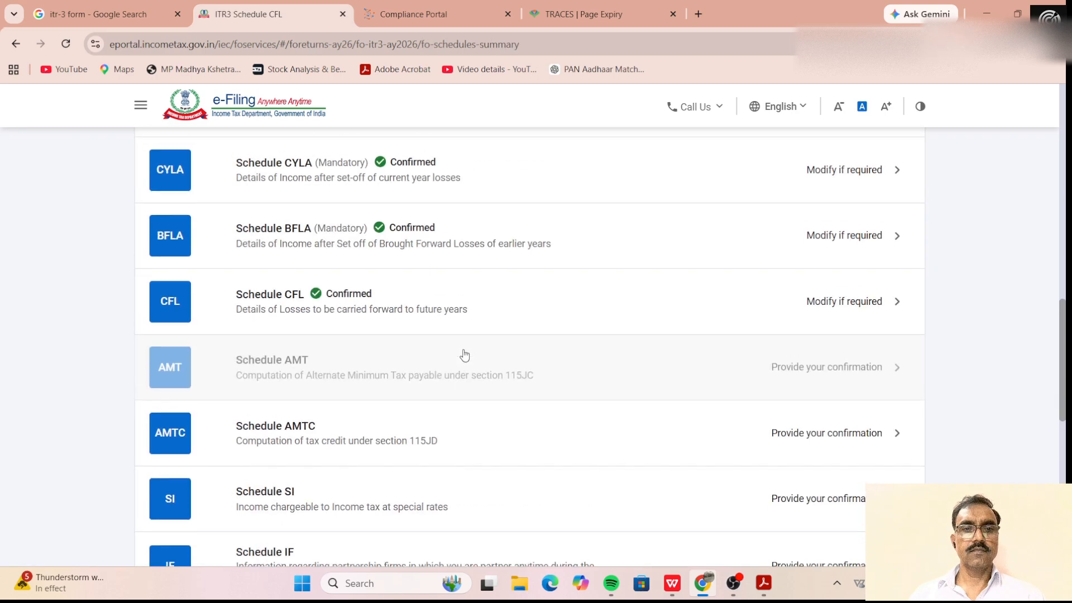
Step: Open Schedule AMTC for tax credit under section 115JD and confirm it without changes
scroll(455, 357, "down", 1)
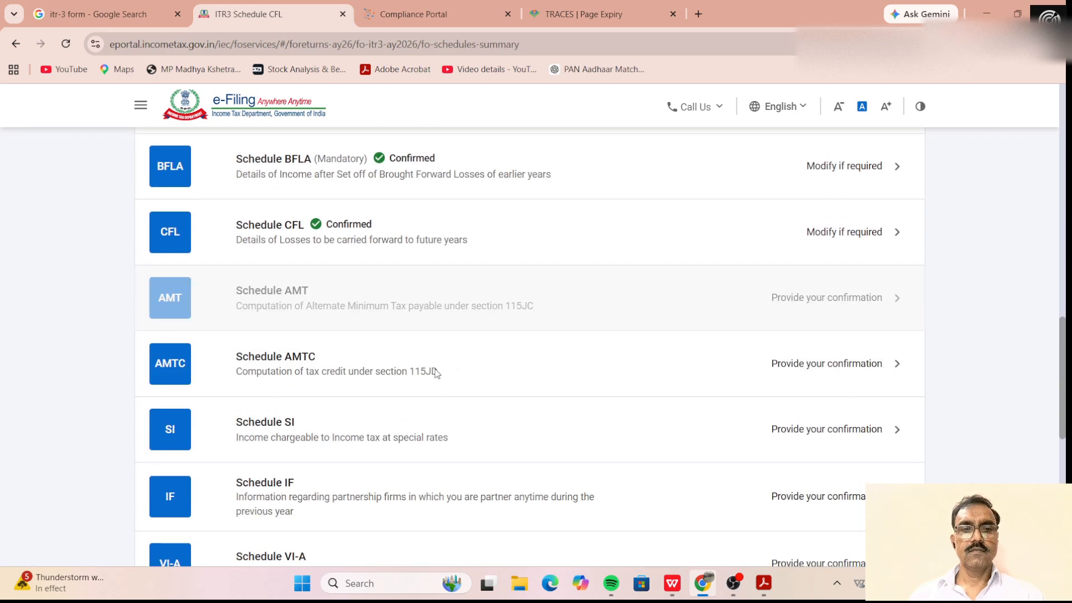
left_click(437, 373)
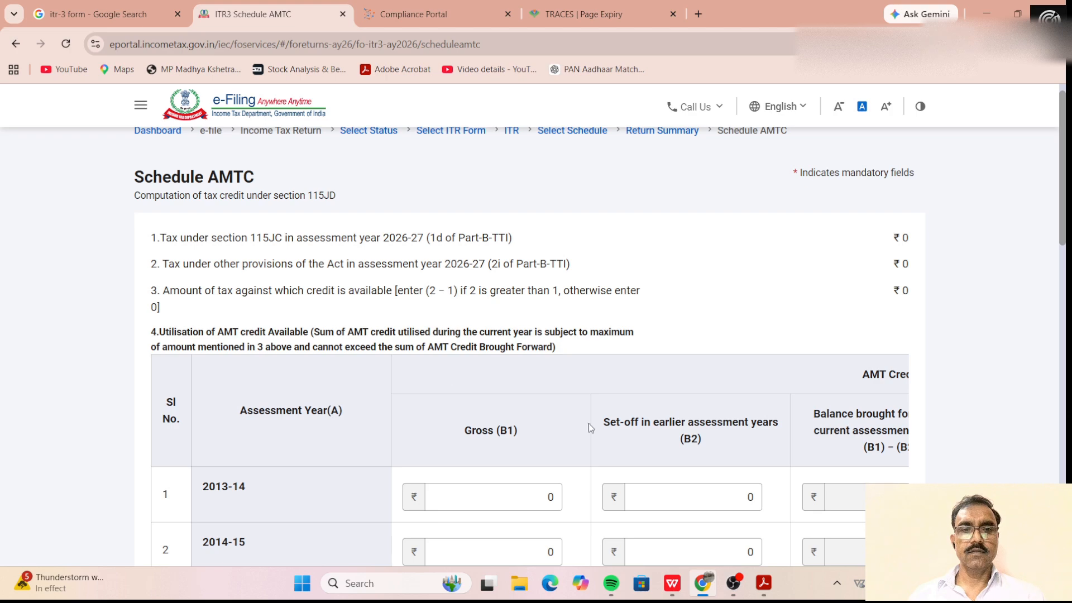
scroll(659, 418, "down", 10)
left_click(858, 520)
Step: Open Schedule SI, review the special-rate income table through its total row, and confirm it unedited
left_click(370, 377)
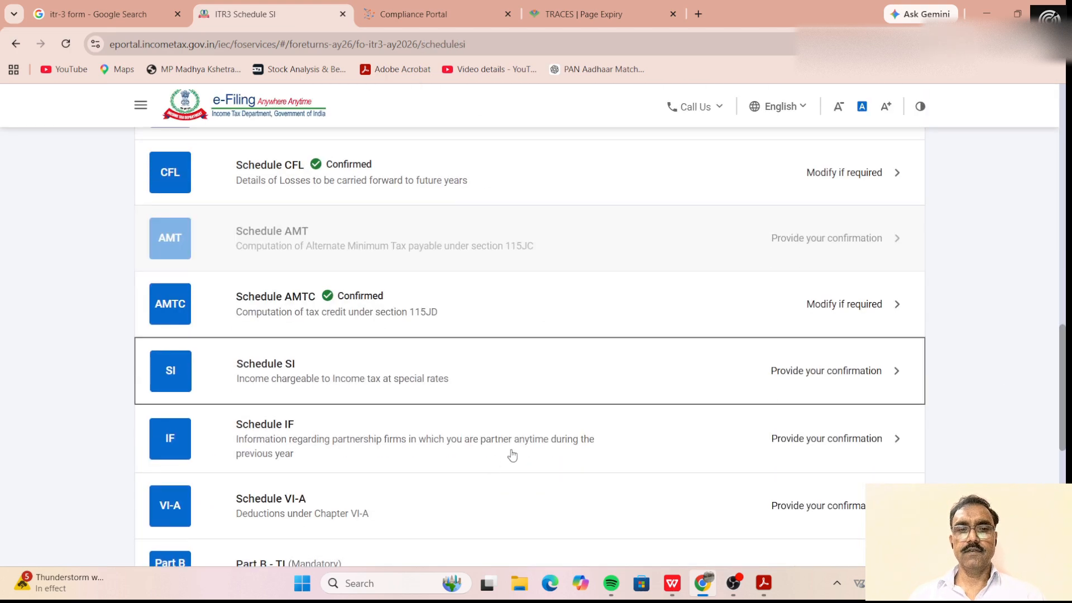
scroll(638, 445, "up", 10)
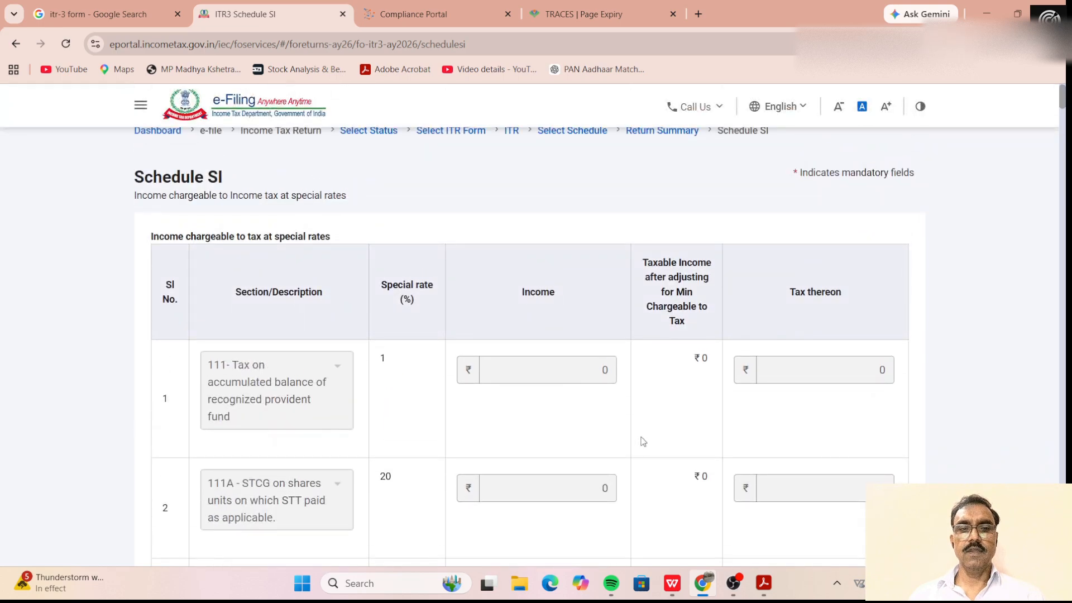
scroll(643, 442, "down", 5)
scroll(645, 443, "down", 15)
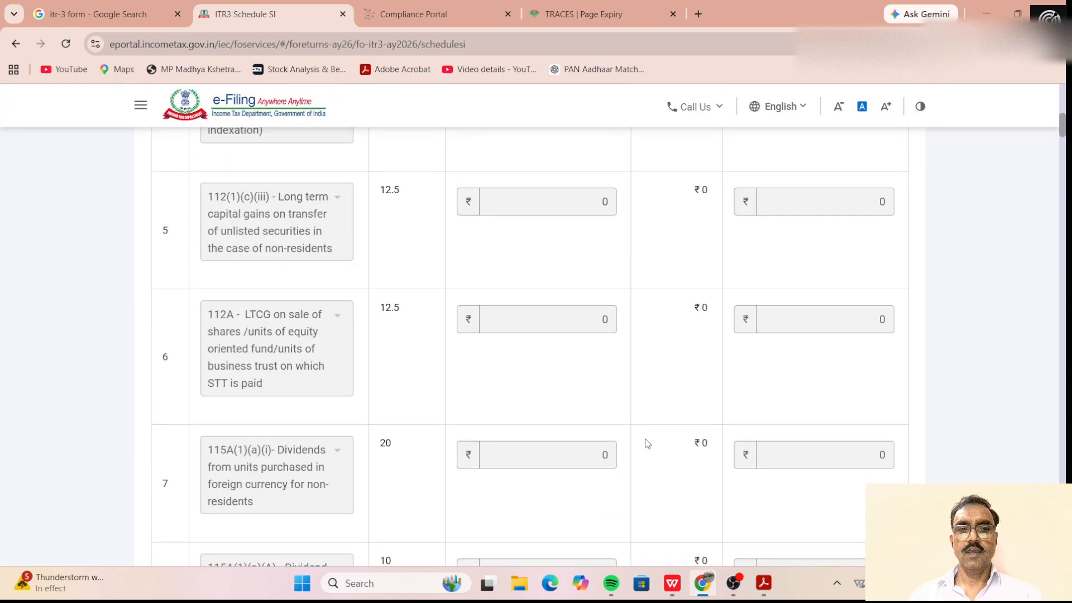
scroll(655, 441, "down", 12)
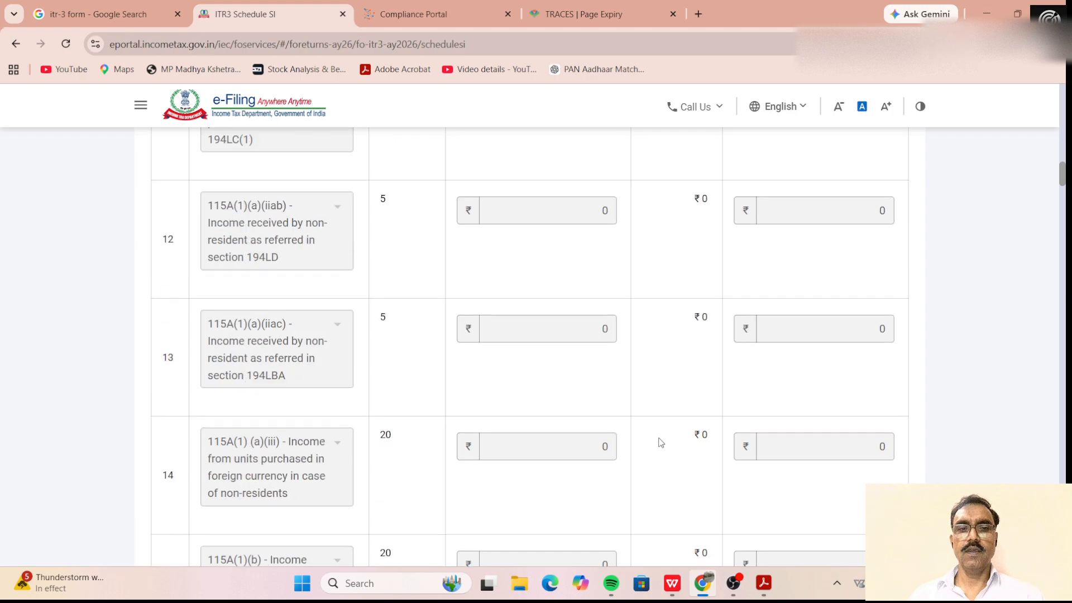
scroll(649, 439, "down", 5)
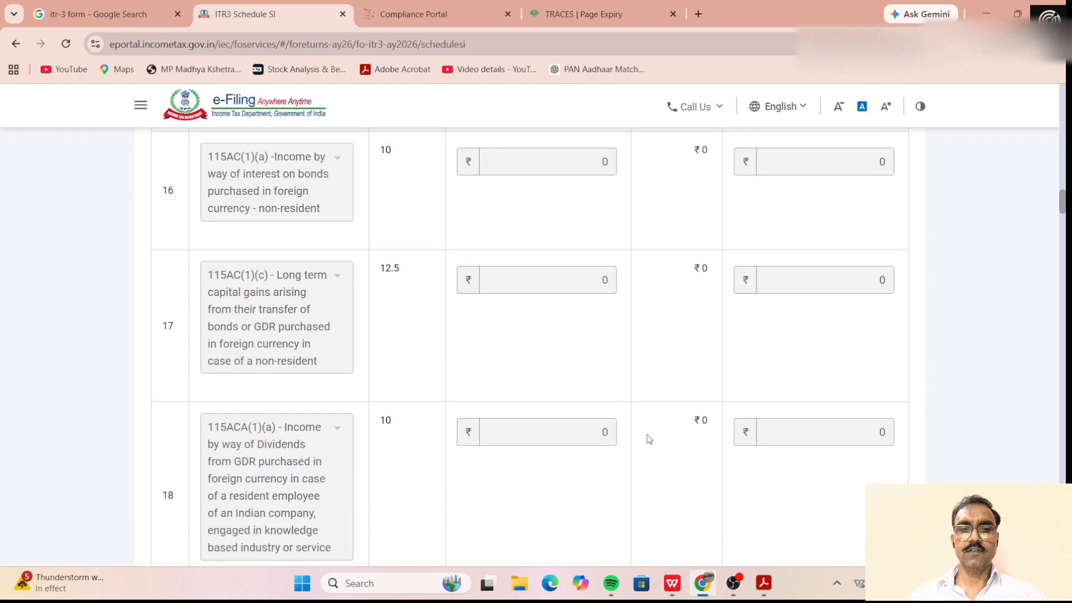
scroll(650, 439, "down", 6)
scroll(649, 439, "down", 4)
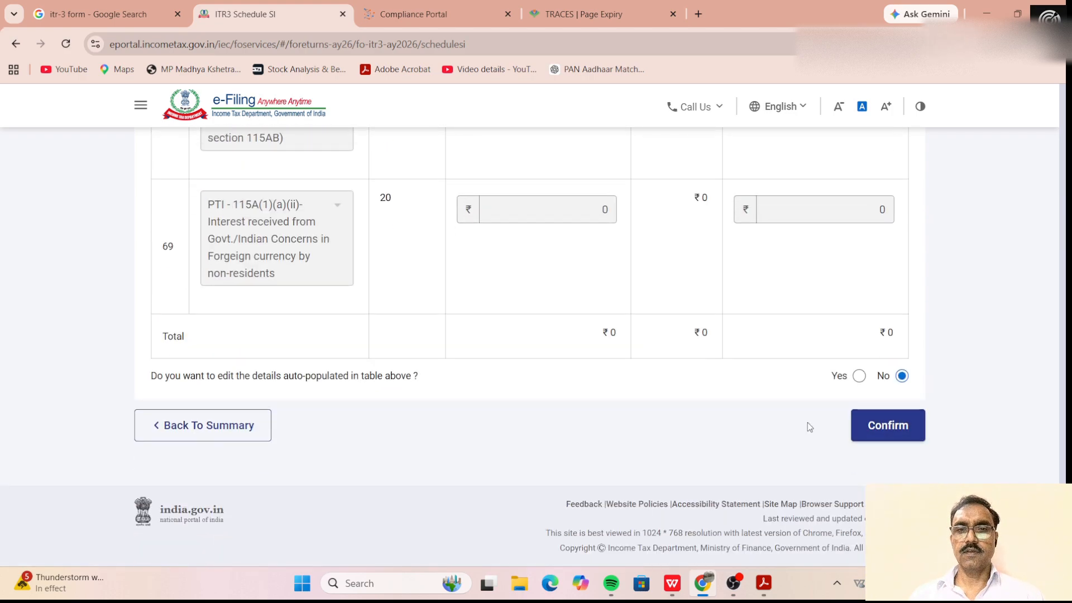
left_click(913, 431)
Step: Open Schedule IF and confirm it without adding any partnership firm details
scroll(475, 391, "up", 2)
left_click(476, 412)
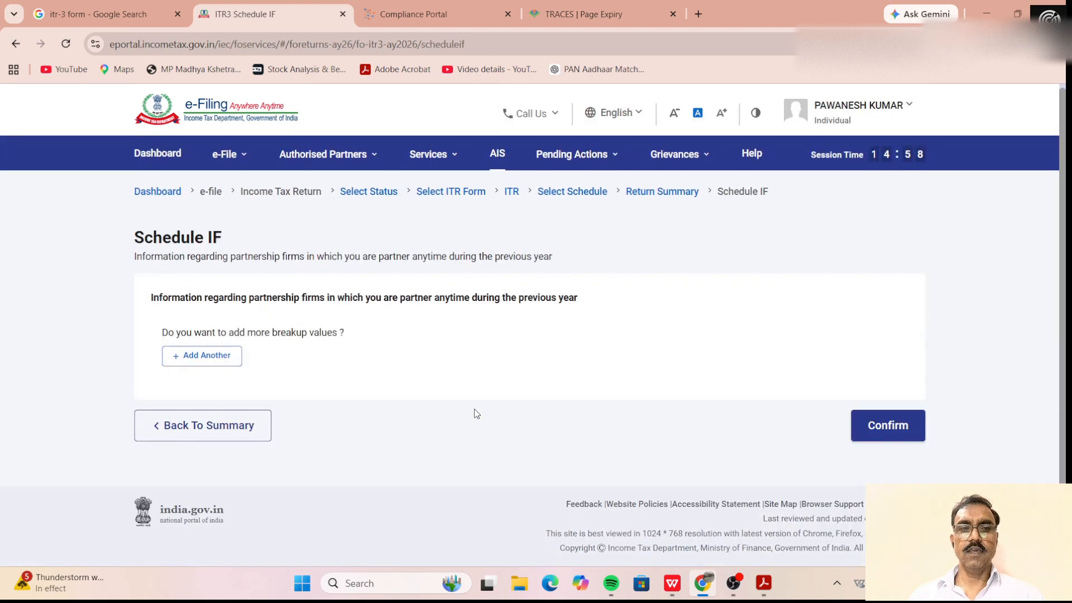
left_click(900, 431)
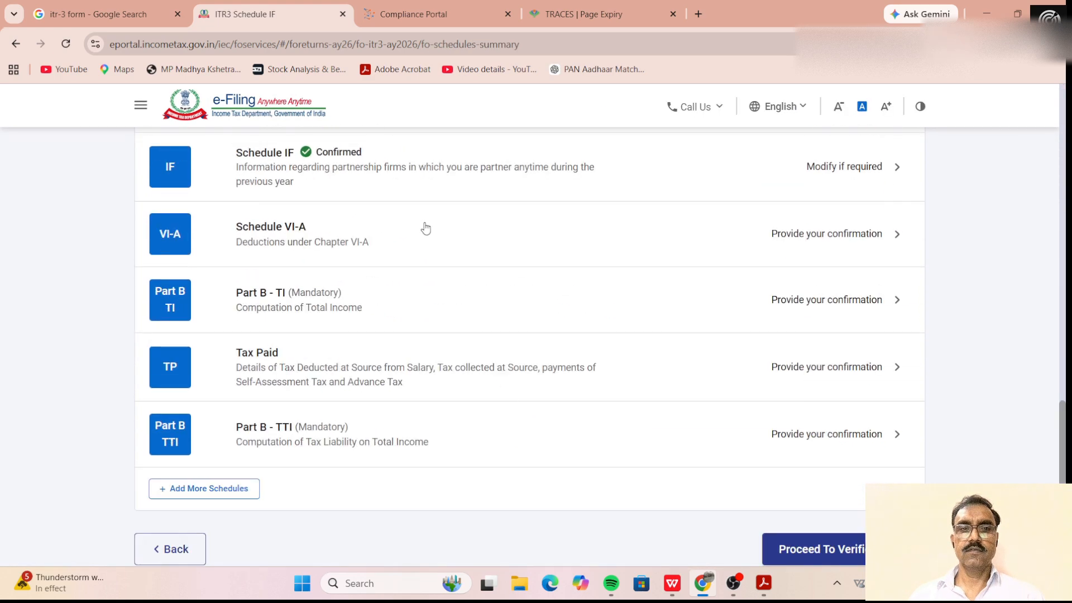
Step: Open Schedule VI-A, check the Chapter VI-A deduction parts, and confirm the schedule without adding any deductions
left_click(441, 249)
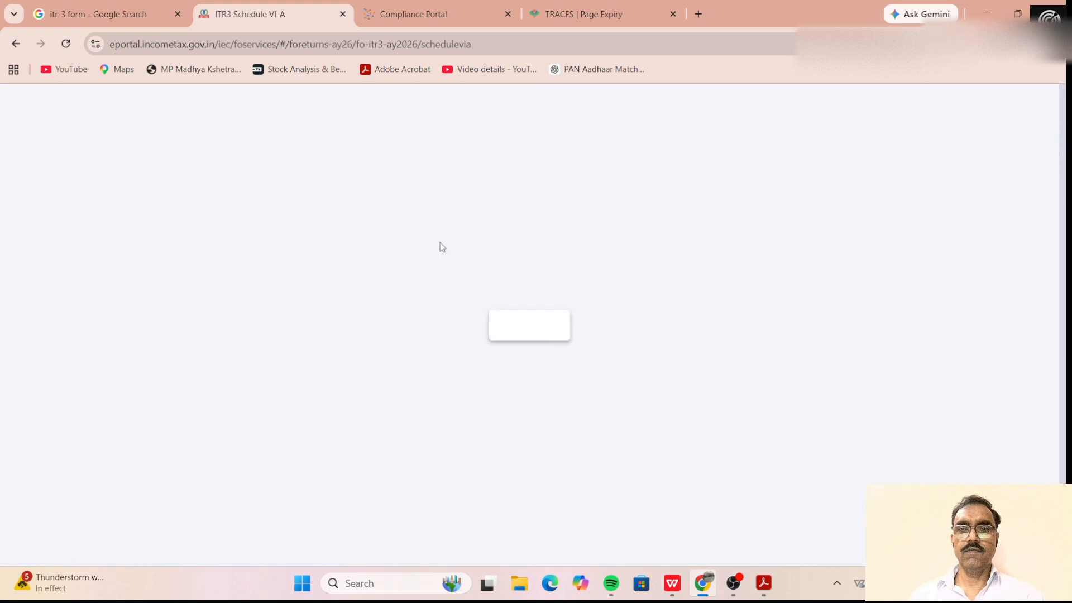
scroll(603, 364, "down", 3)
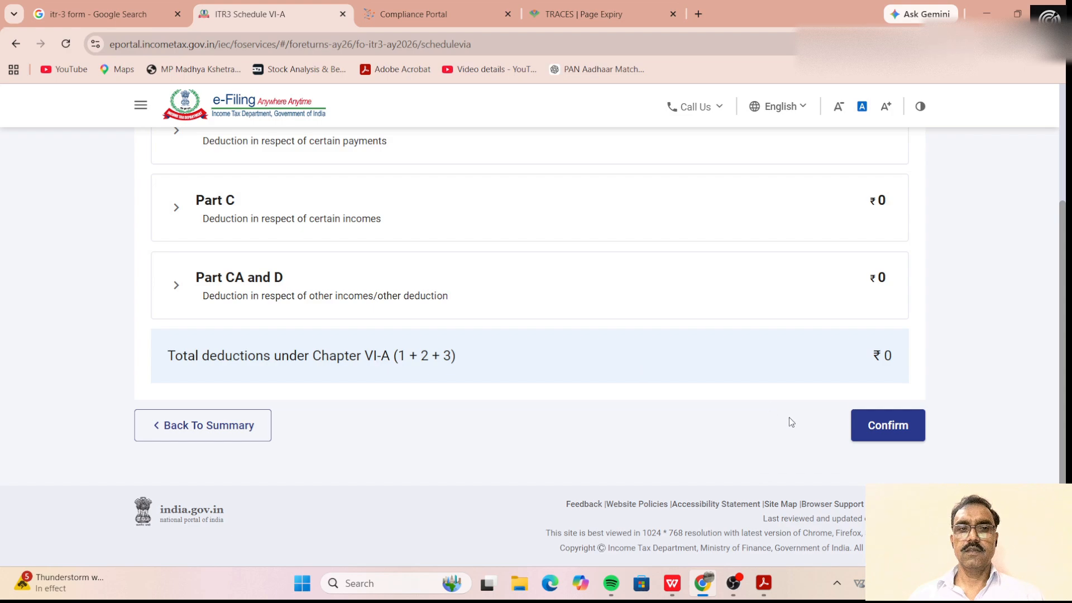
scroll(670, 381, "up", 1)
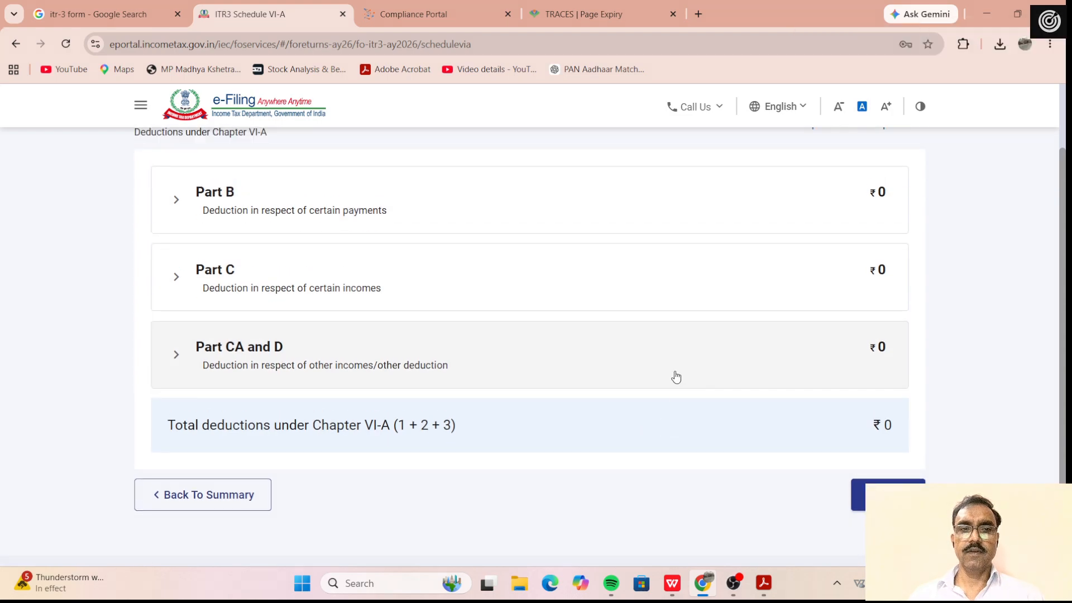
left_click(856, 505)
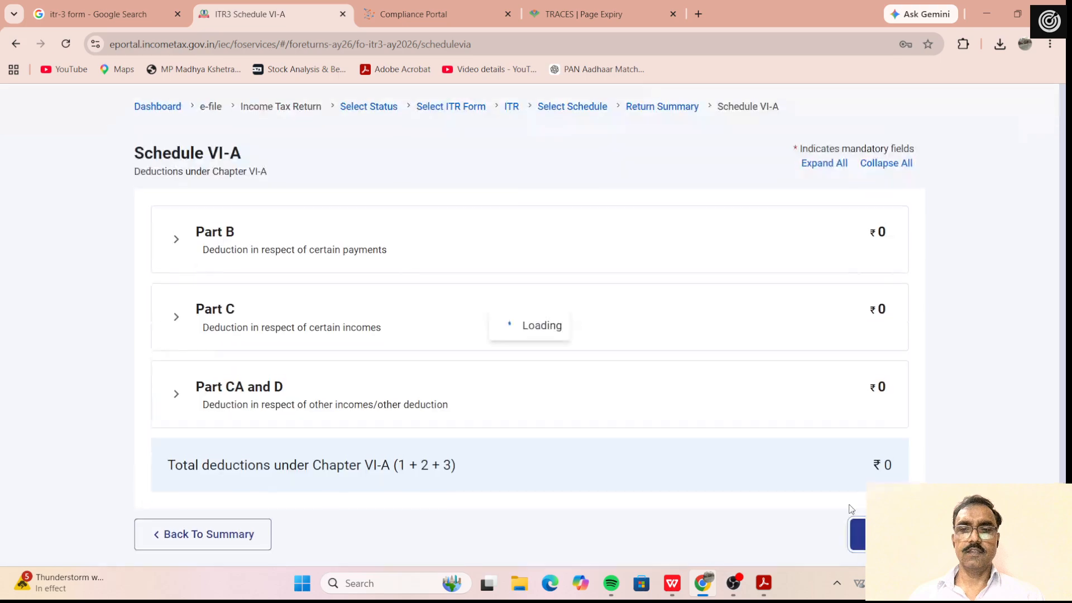
Step: Open Part B - TI, review the total income computation from salaries through losses to be carried forward, and confirm it
scroll(536, 447, "down", 13)
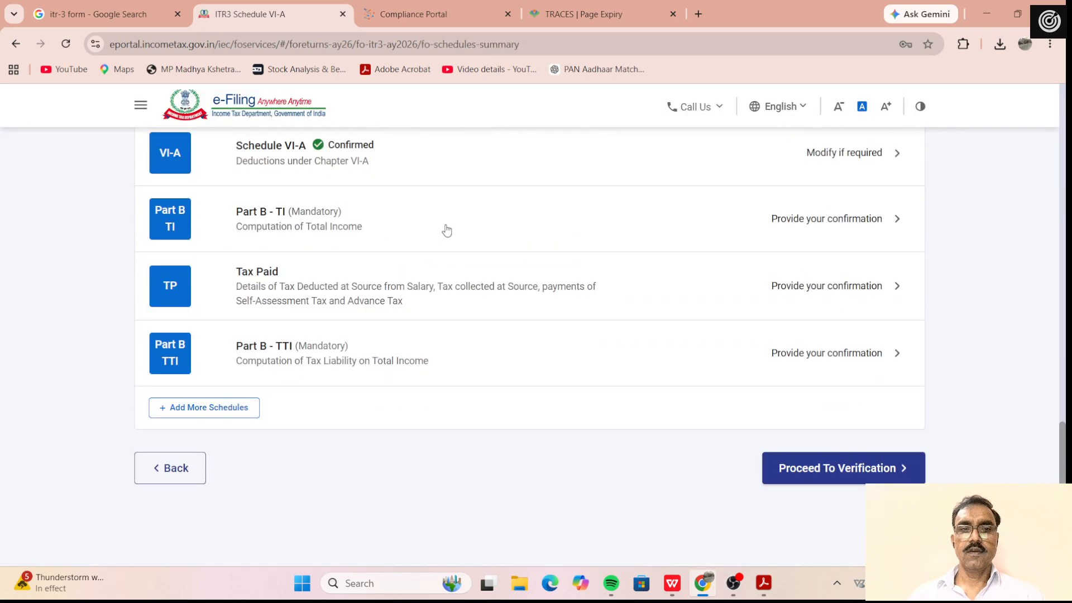
left_click(447, 230)
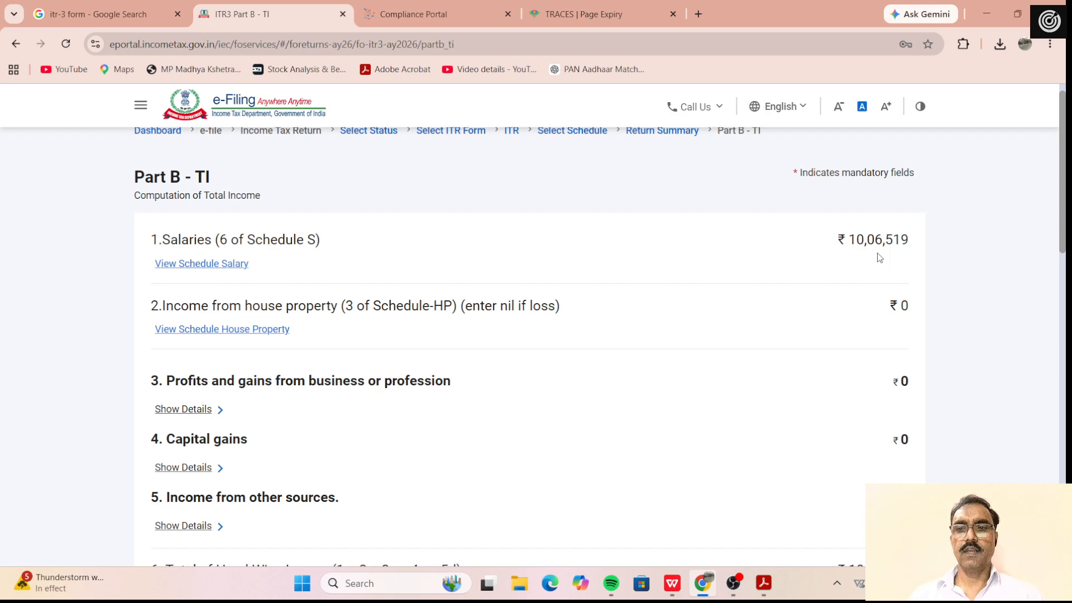
scroll(804, 402, "down", 2)
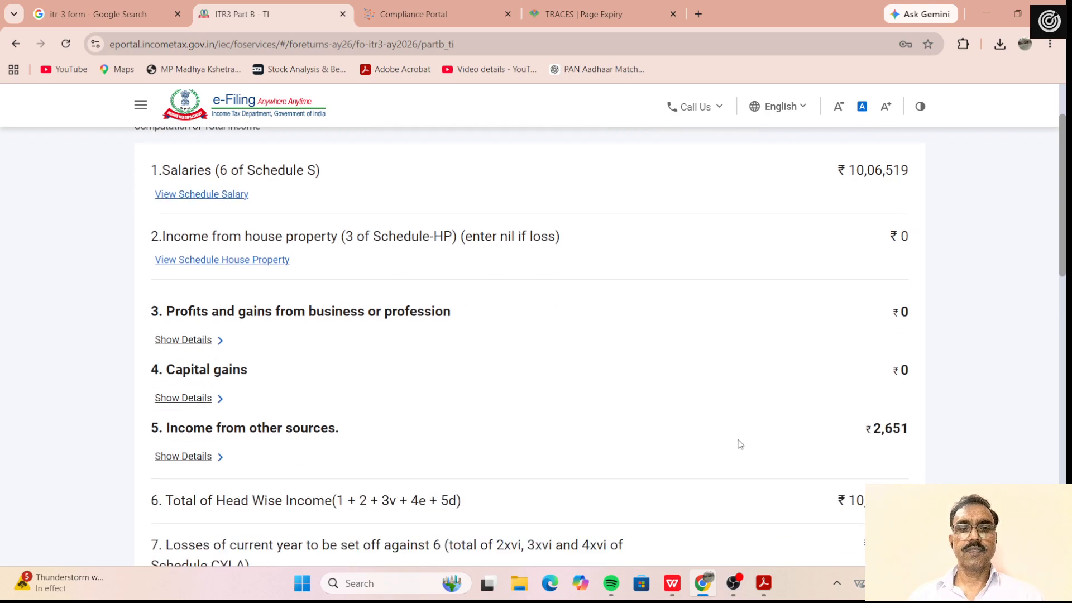
scroll(893, 469, "down", 1)
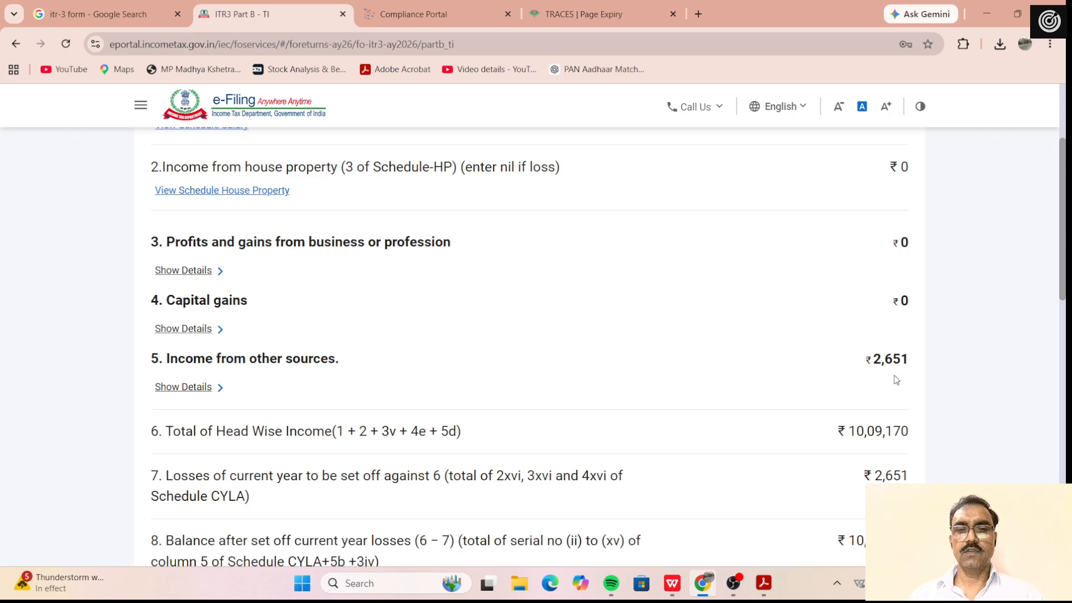
scroll(879, 416, "down", 3)
scroll(879, 421, "down", 2)
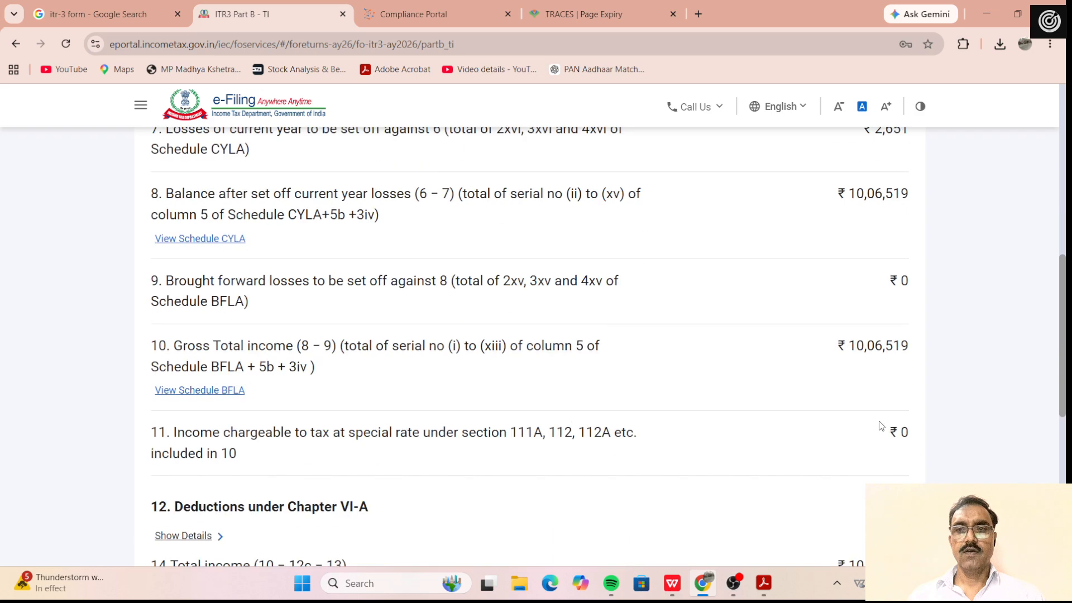
scroll(879, 425, "up", 1)
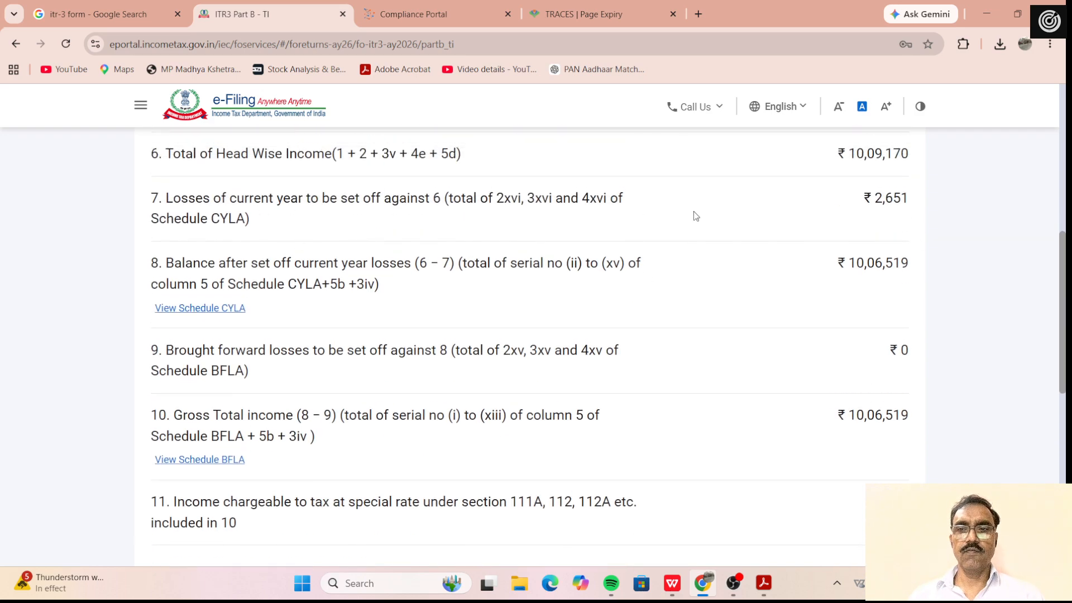
scroll(855, 407, "down", 2)
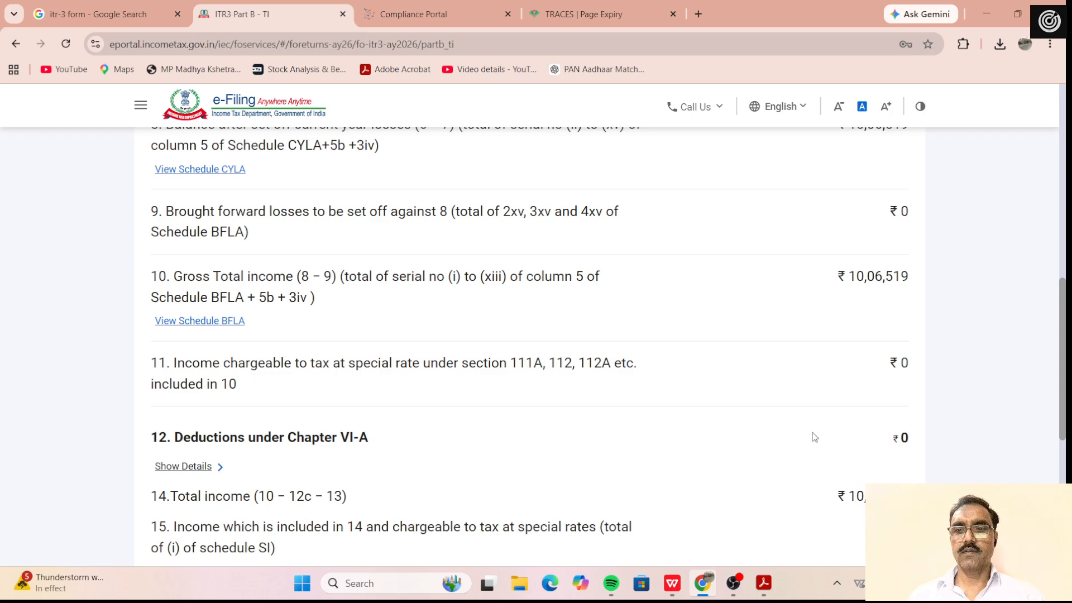
scroll(816, 429, "down", 5)
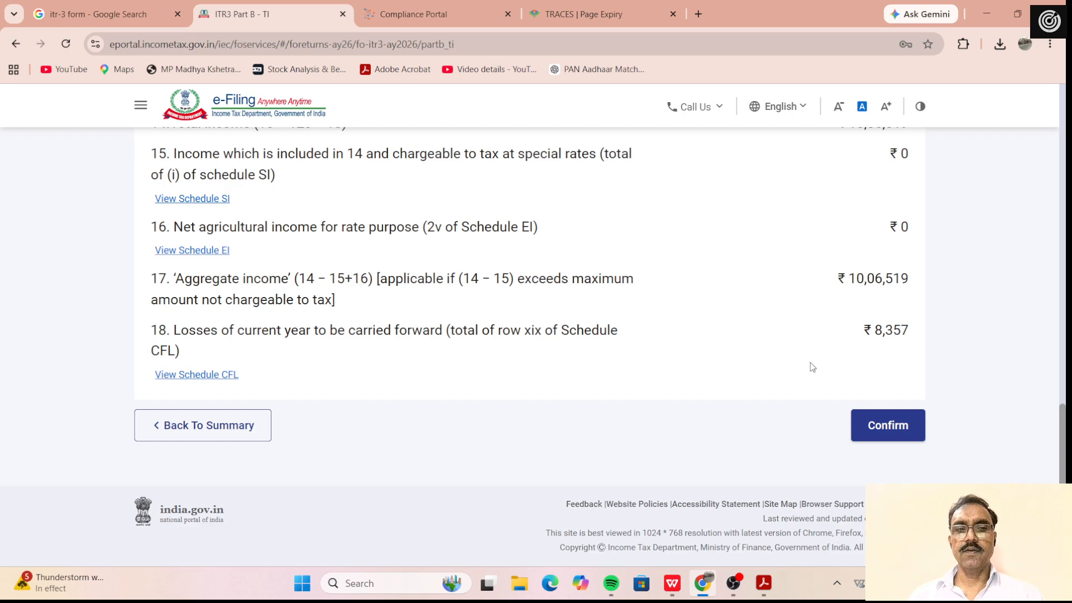
left_click(878, 429)
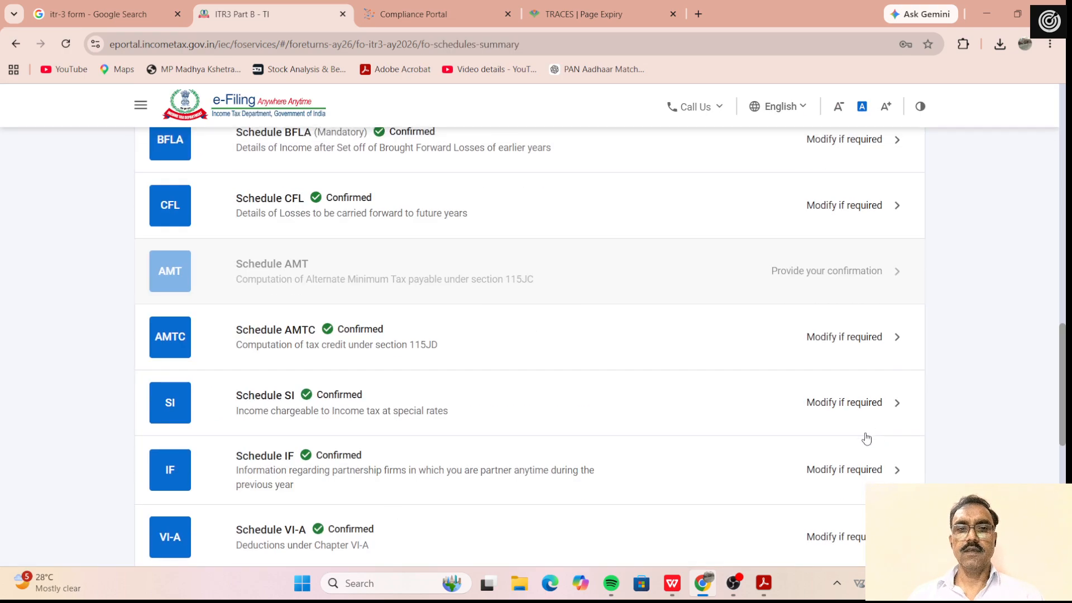
Step: Open Tax Paid and correct the employer's TAN in the TDS 1 salary entry to match the salary details, saving the entry
scroll(692, 442, "down", 6)
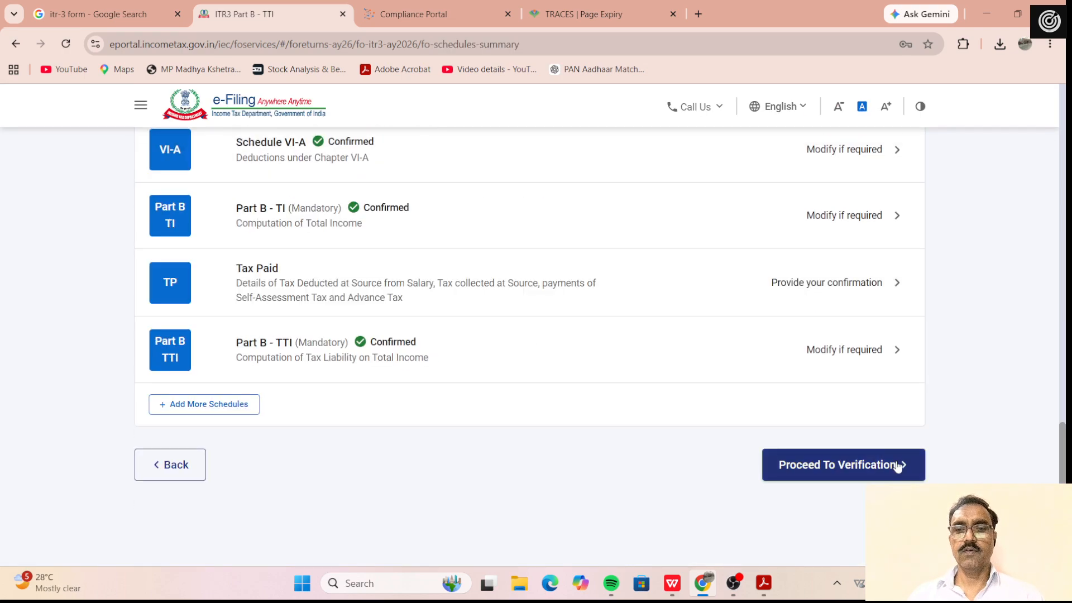
left_click(735, 305)
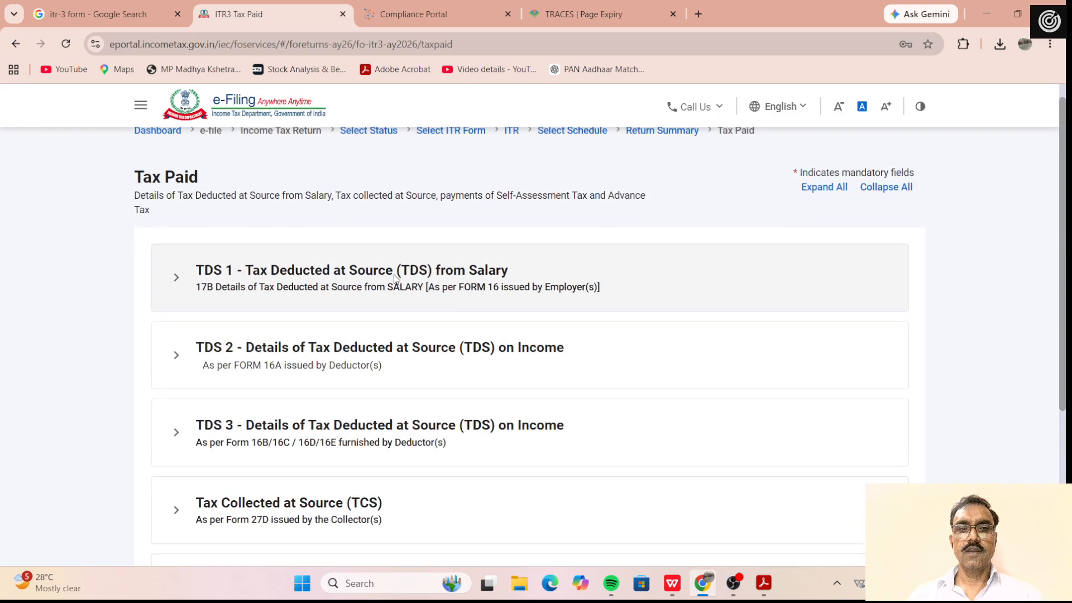
left_click(399, 277)
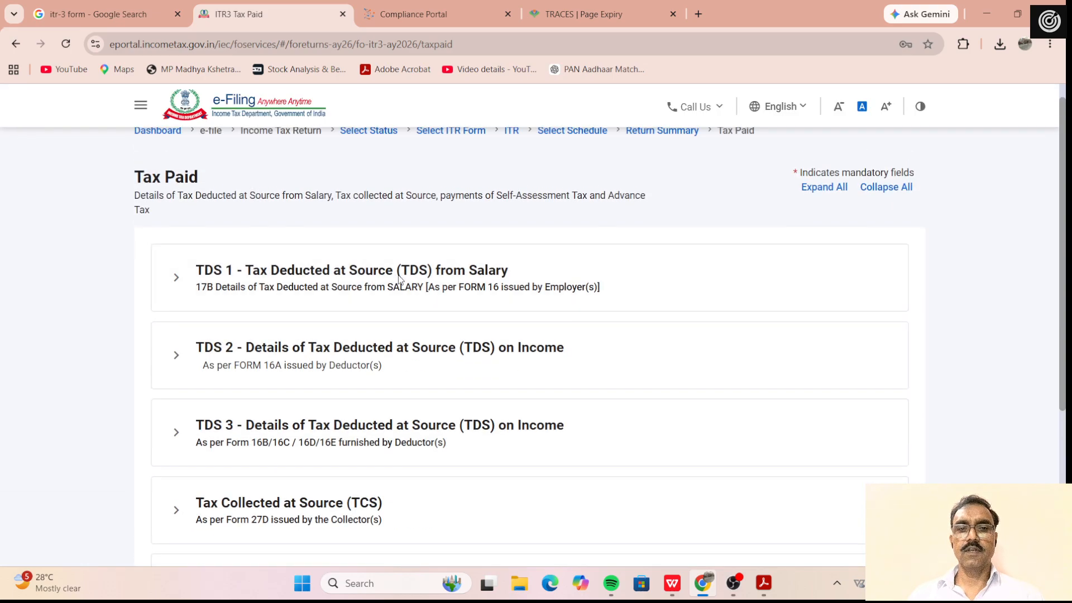
left_click(232, 395)
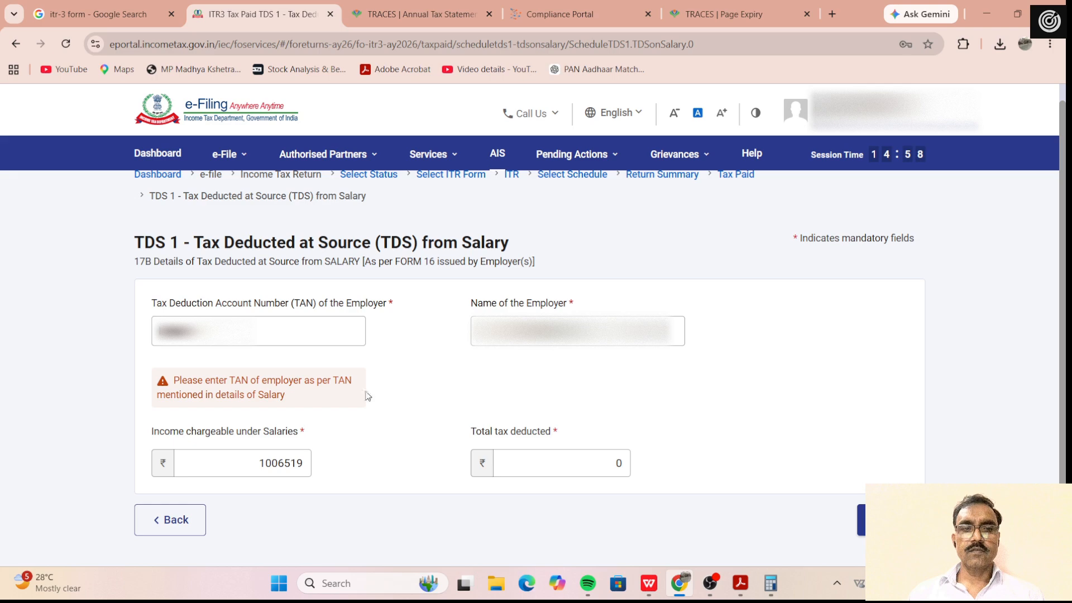
left_click(268, 330)
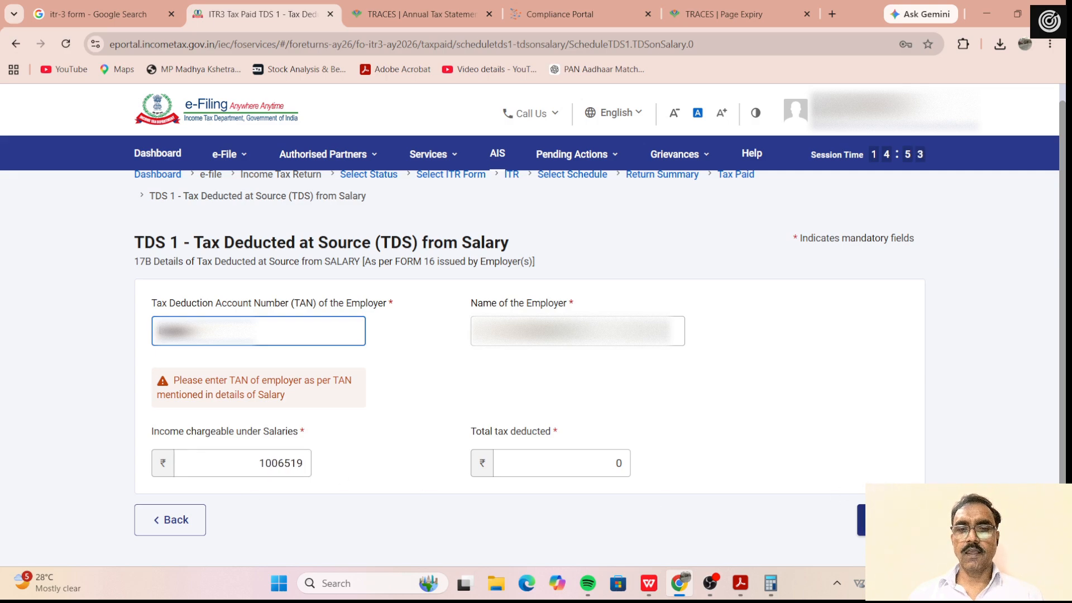
left_click(892, 520)
Step: Check the TDS 2 section for entries under Form 16A and confirm the Tax Paid schedule without adding further details
scroll(778, 520, "down", 5)
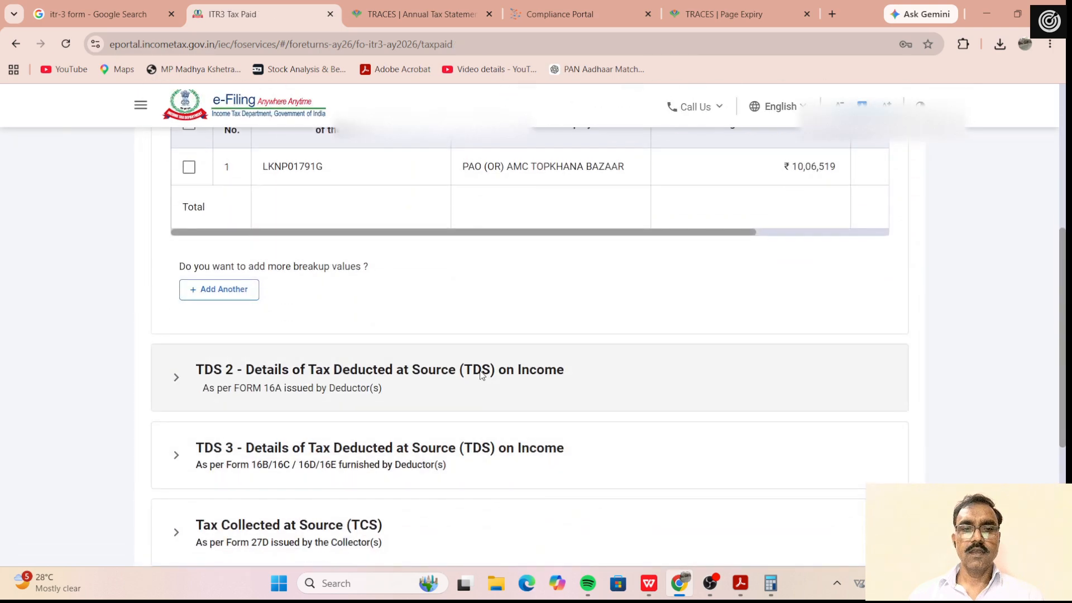
left_click(480, 375)
scroll(507, 470, "down", 5)
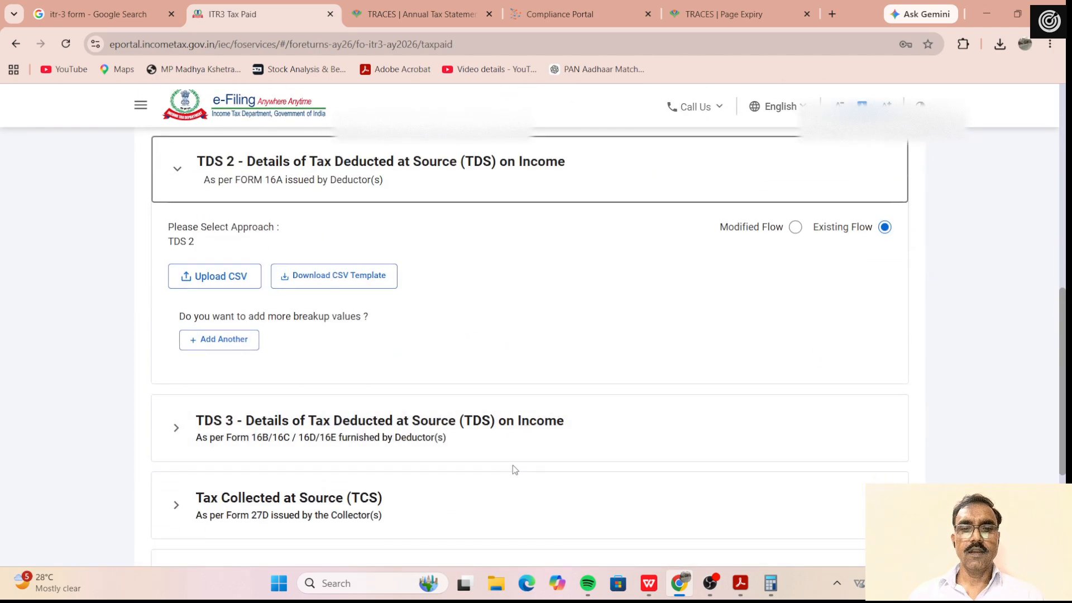
scroll(559, 453, "down", 3)
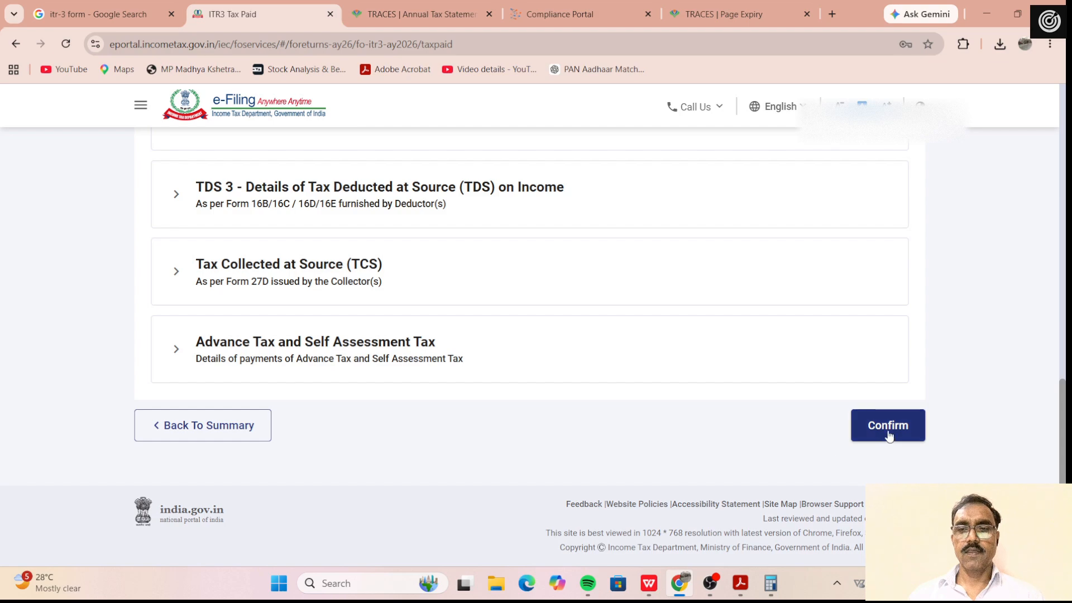
left_click(864, 450)
Step: Proceed from the schedule summary to verification and fill in the declaration's Place with the filer's city
scroll(704, 456, "down", 10)
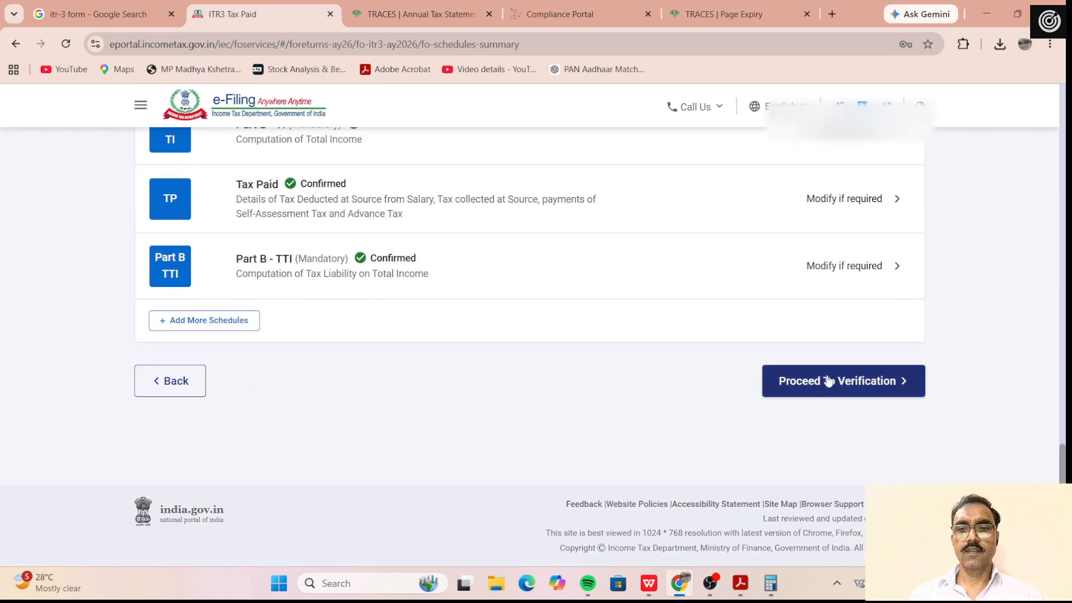
left_click(825, 390)
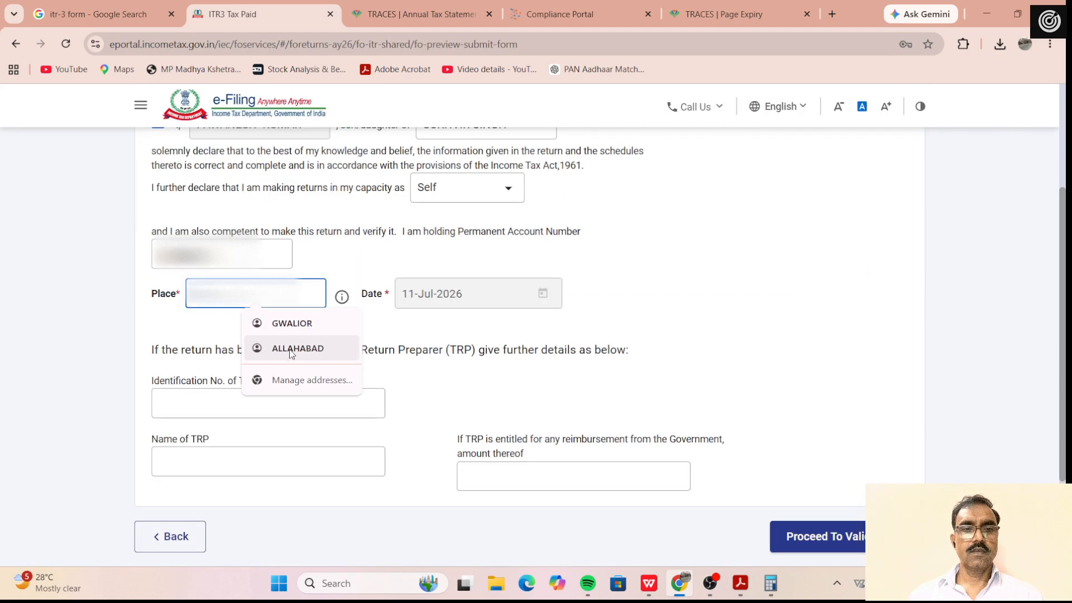
left_click(291, 351)
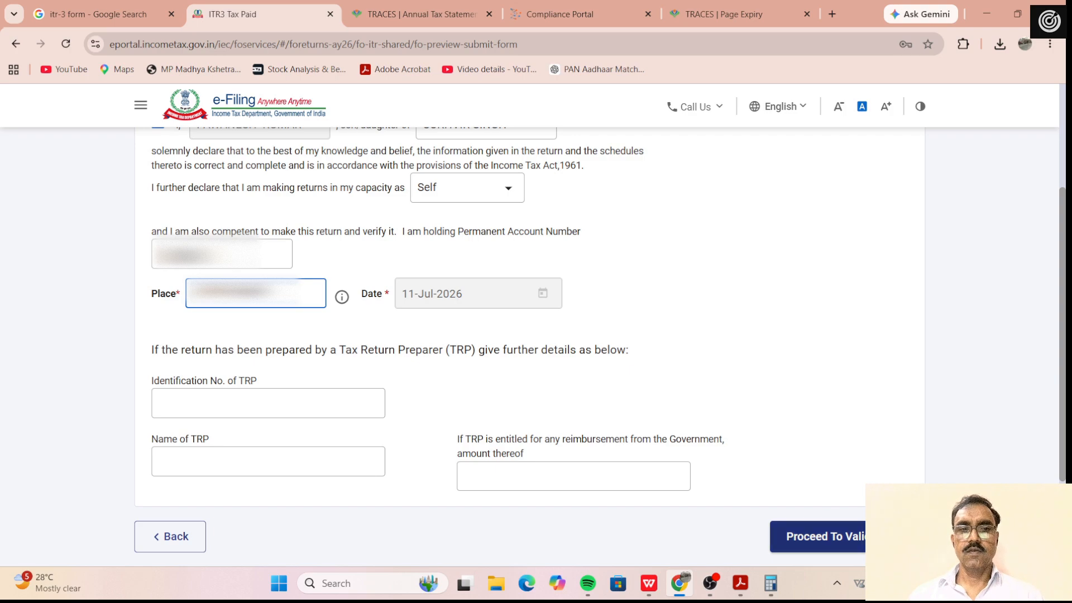
scroll(862, 434, "down", 3)
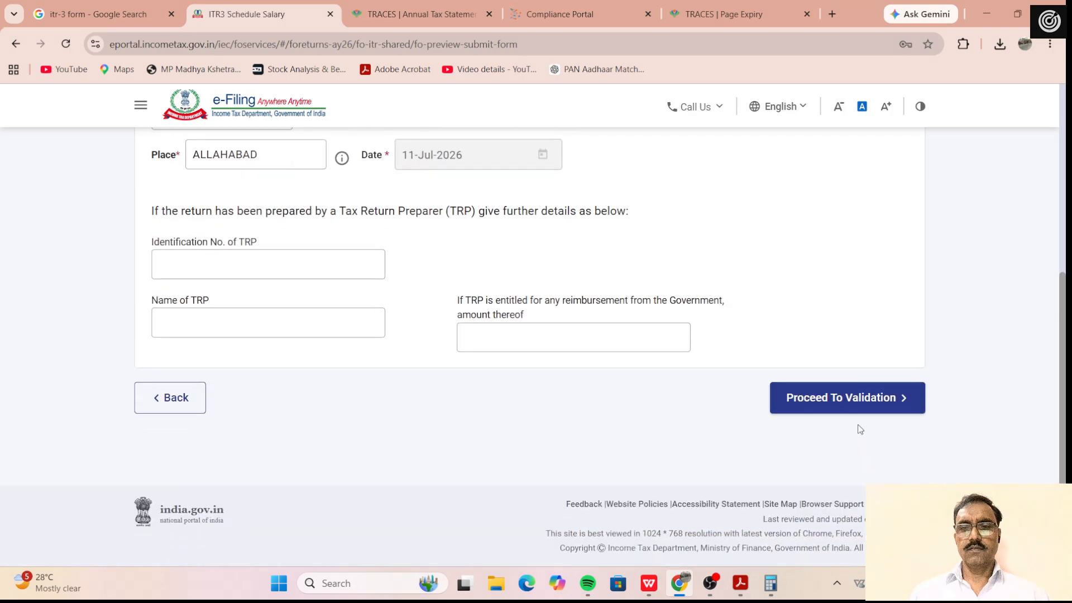
Step: Send the declared return through validation and its preview to reach the choice of verification method
left_click(848, 411)
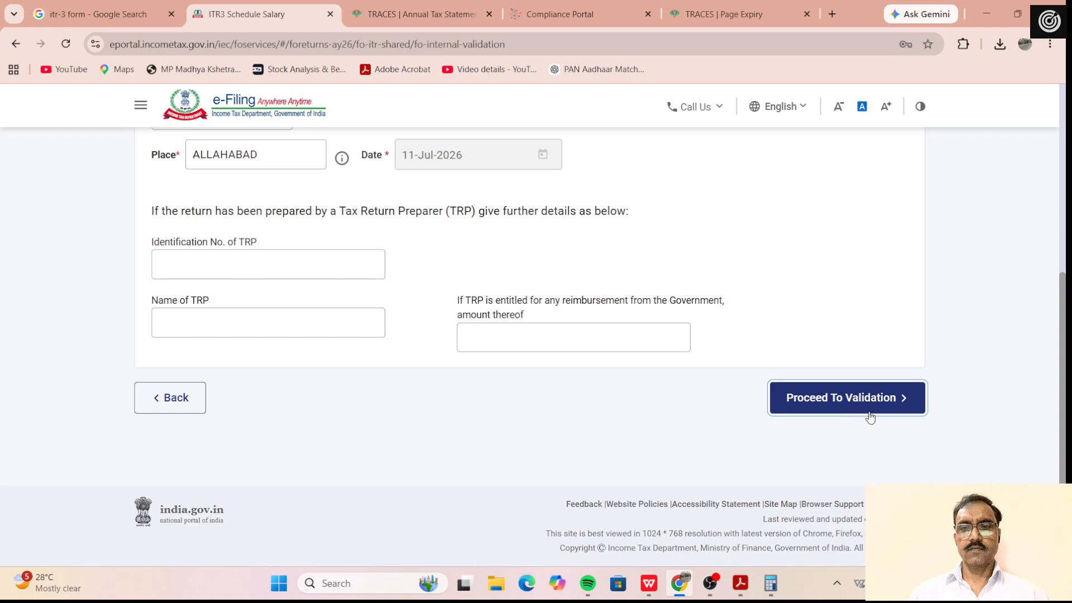
left_click(855, 412)
left_click(815, 418)
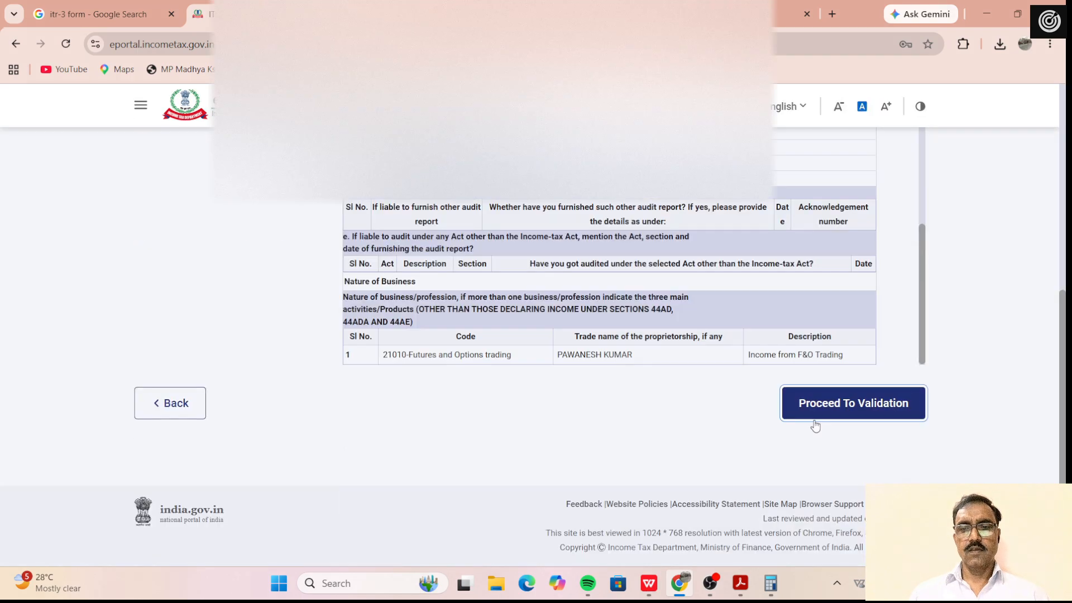
left_click(839, 410)
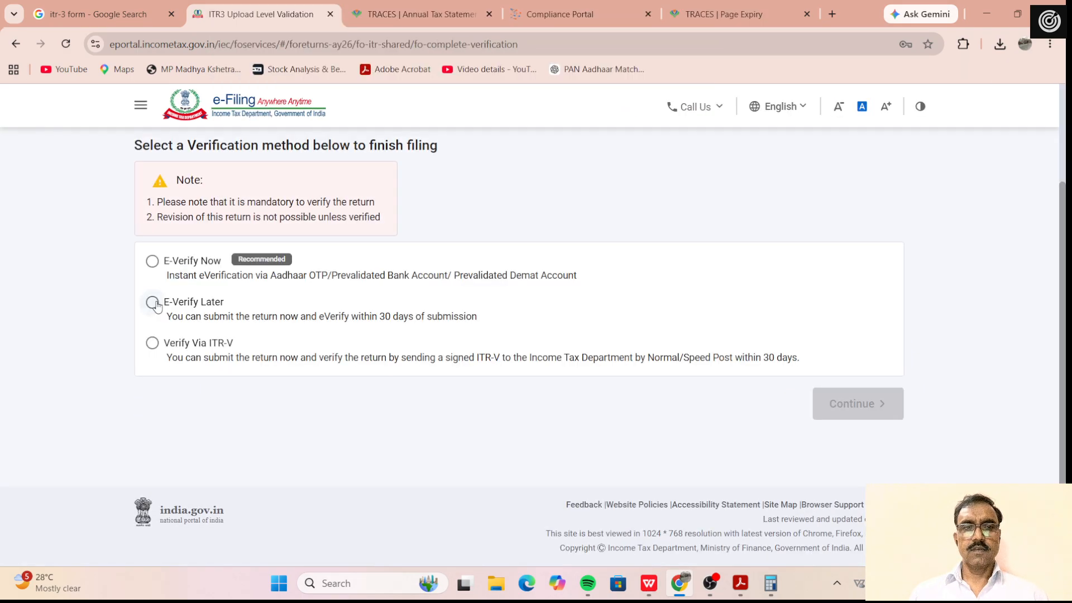
Step: Choose E-Verify Now using OTP on the mobile number registered with Aadhaar, and agree to validate the Aadhaar details
left_click(152, 260)
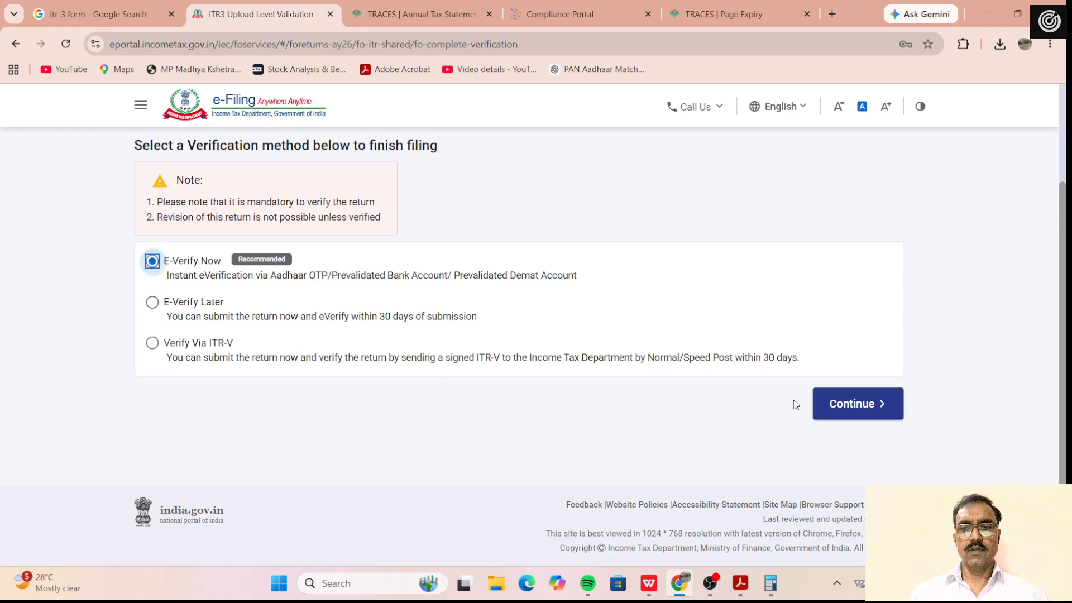
left_click(859, 404)
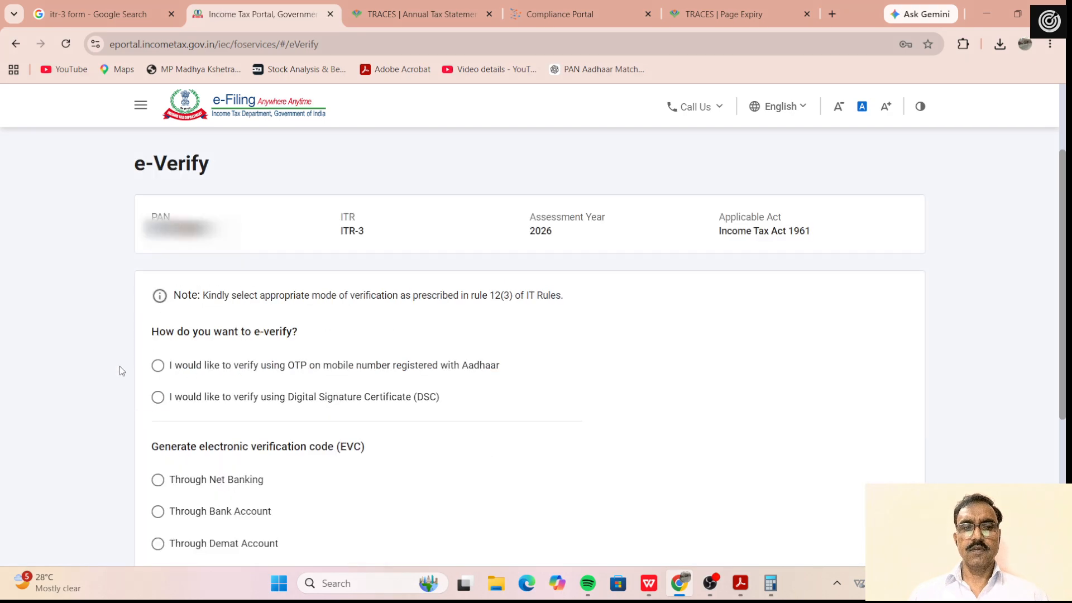
left_click(159, 371)
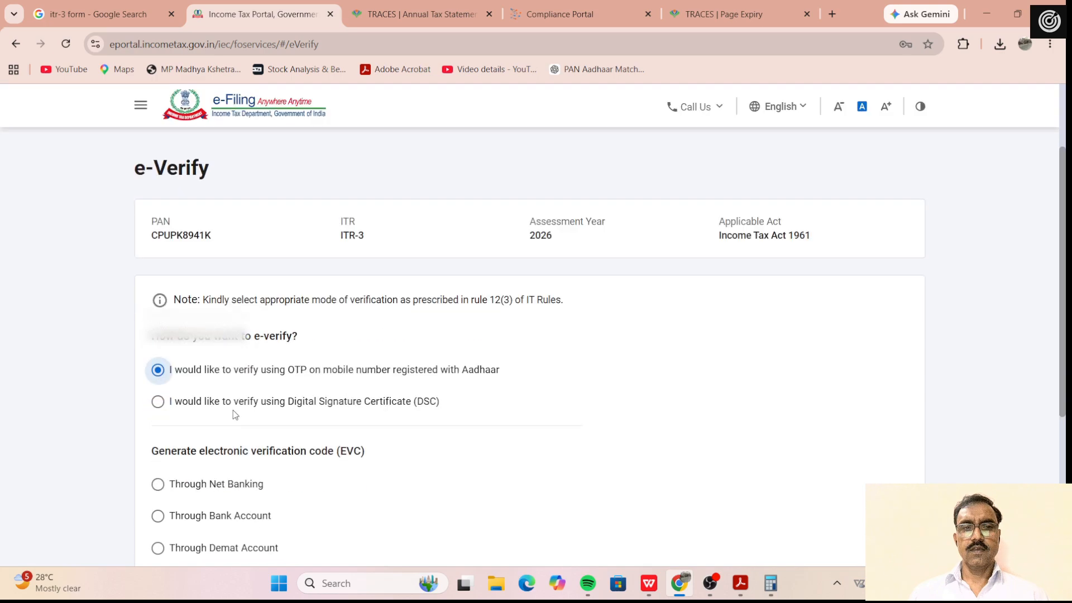
scroll(375, 409, "down", 5)
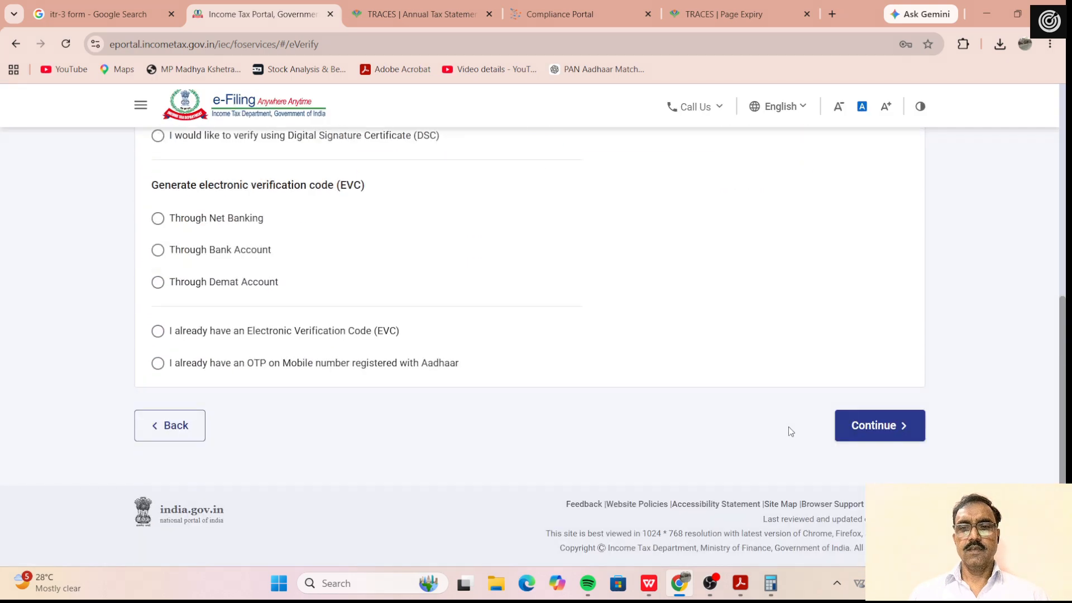
left_click(874, 427)
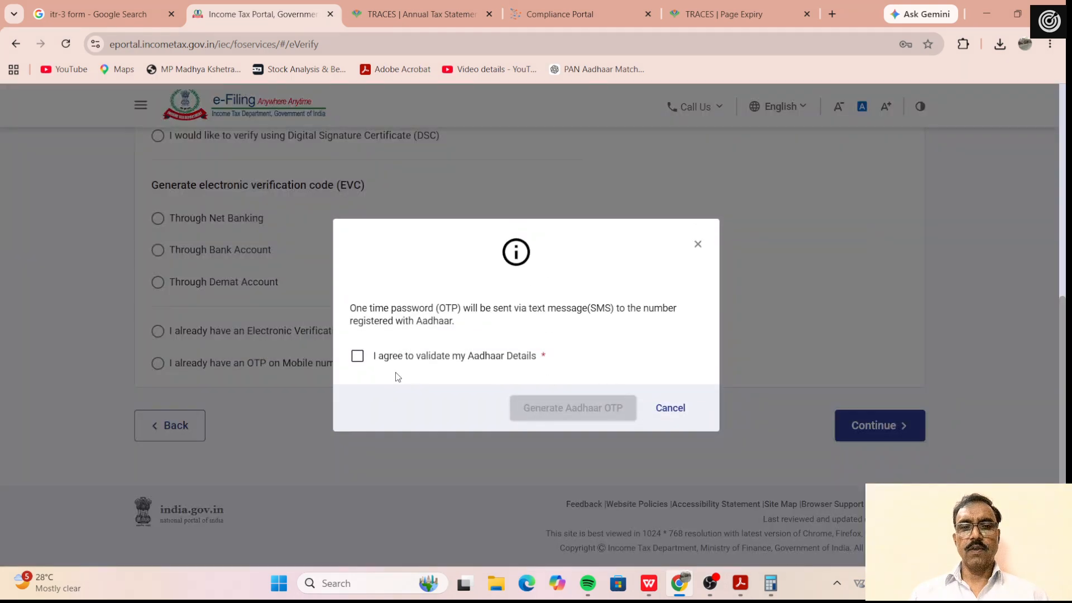
left_click(357, 356)
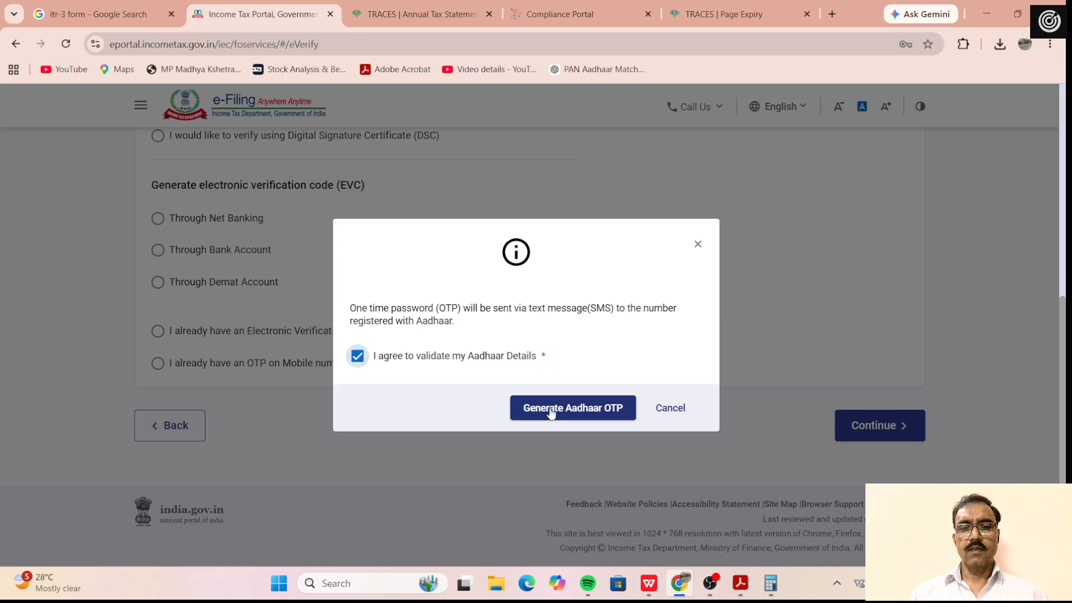